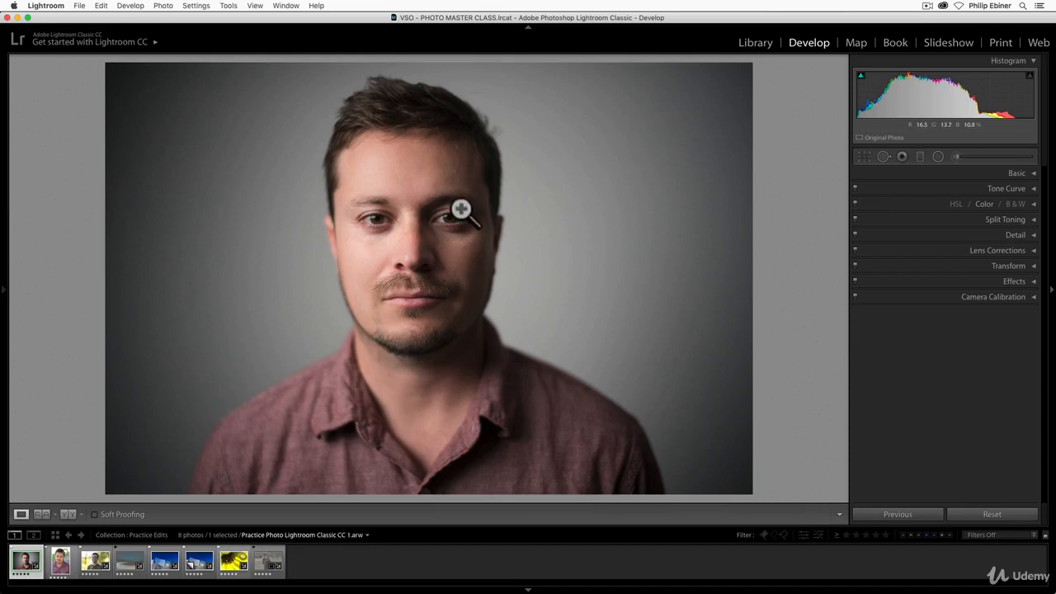
- Compare the studio and outdoor portraits, open Practice Photo Lightroom Classic CC 3.cr2 and hide the filmstrip
click(60, 564)
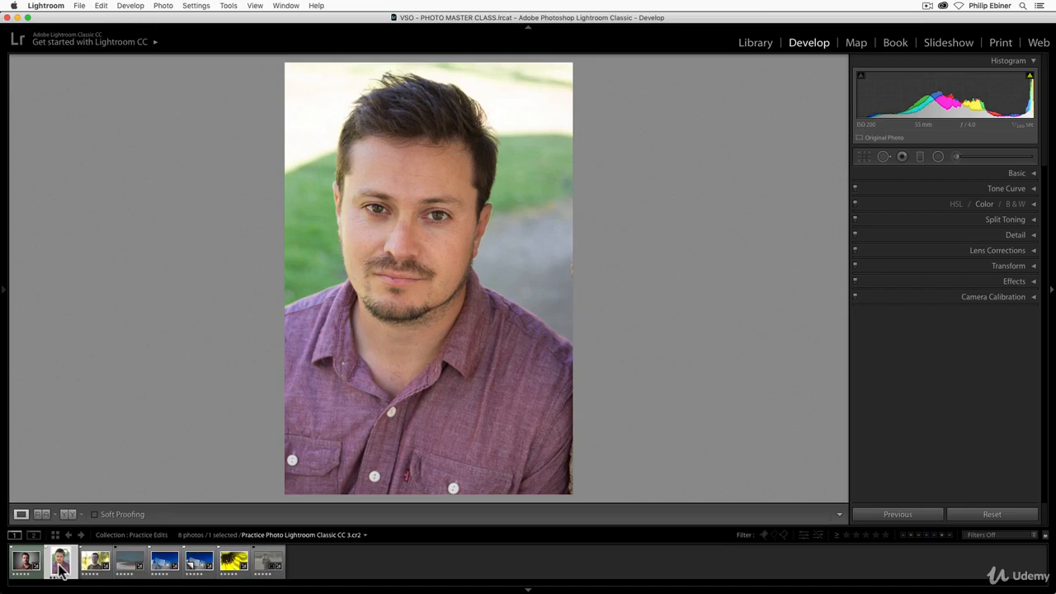
key(Left)
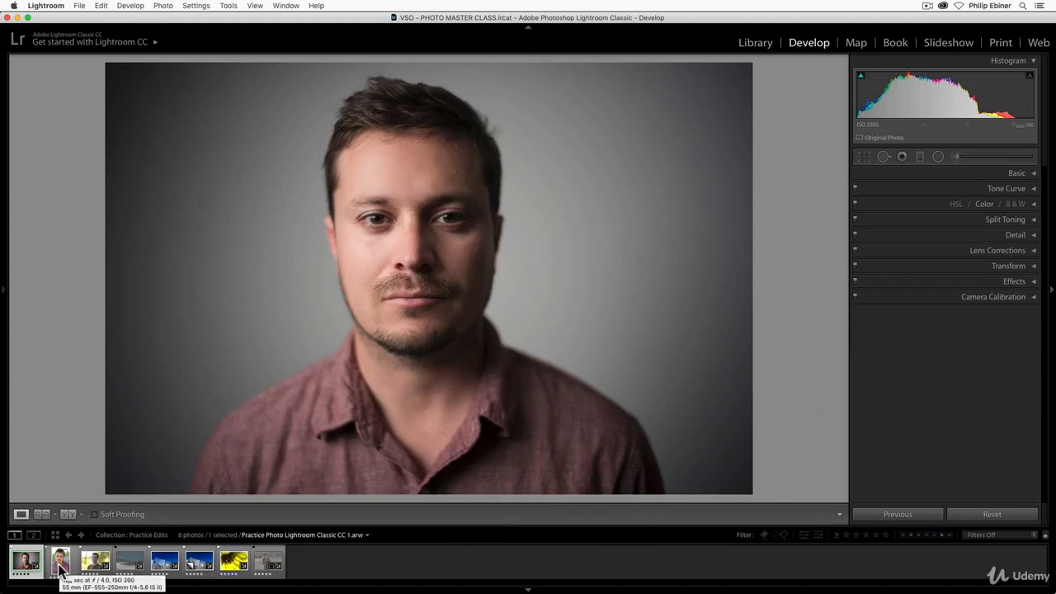
key(Right)
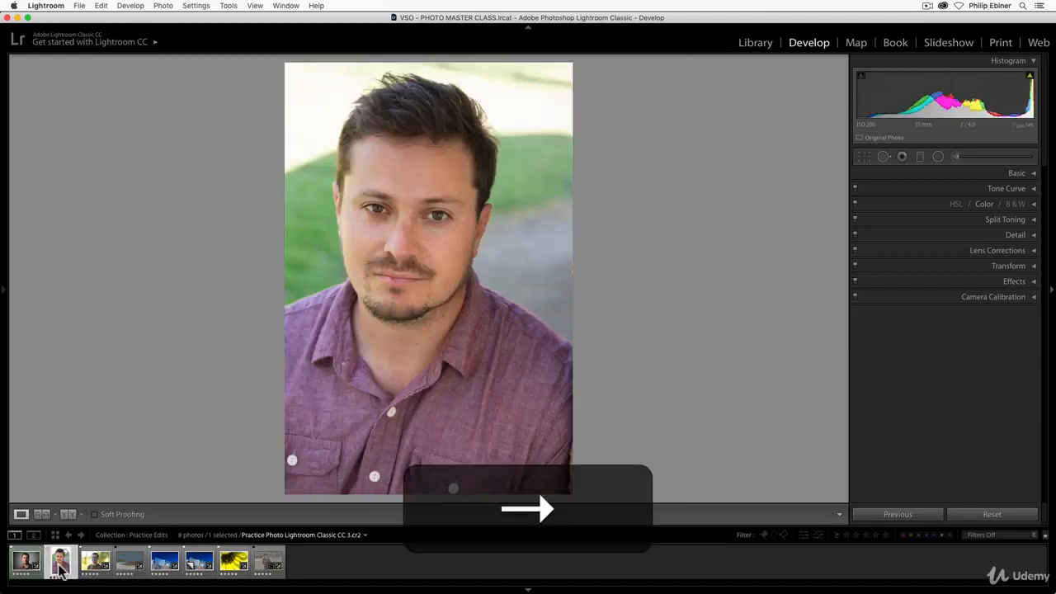
key(Left)
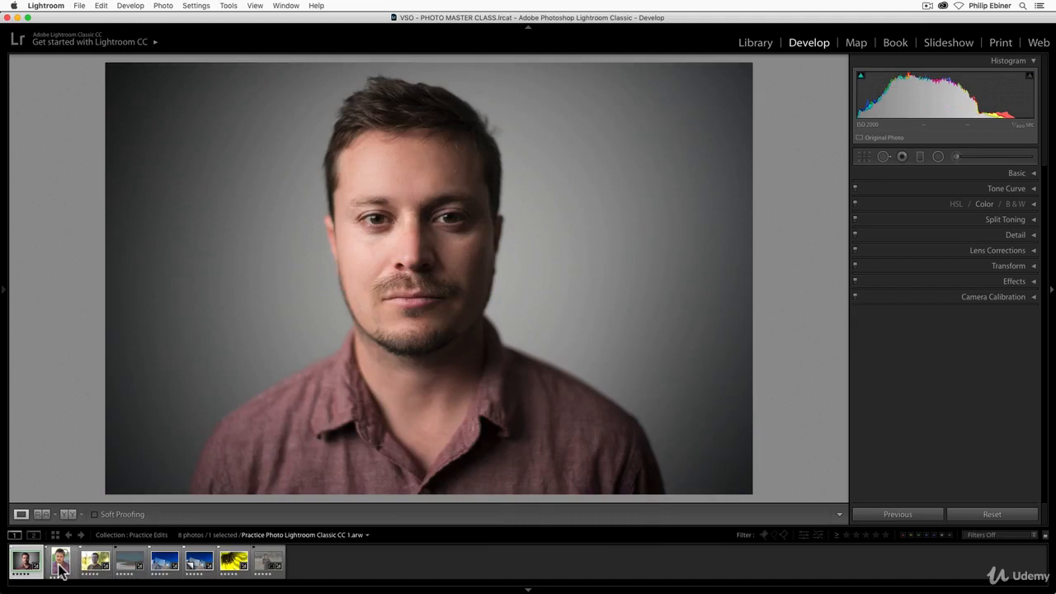
key(Right)
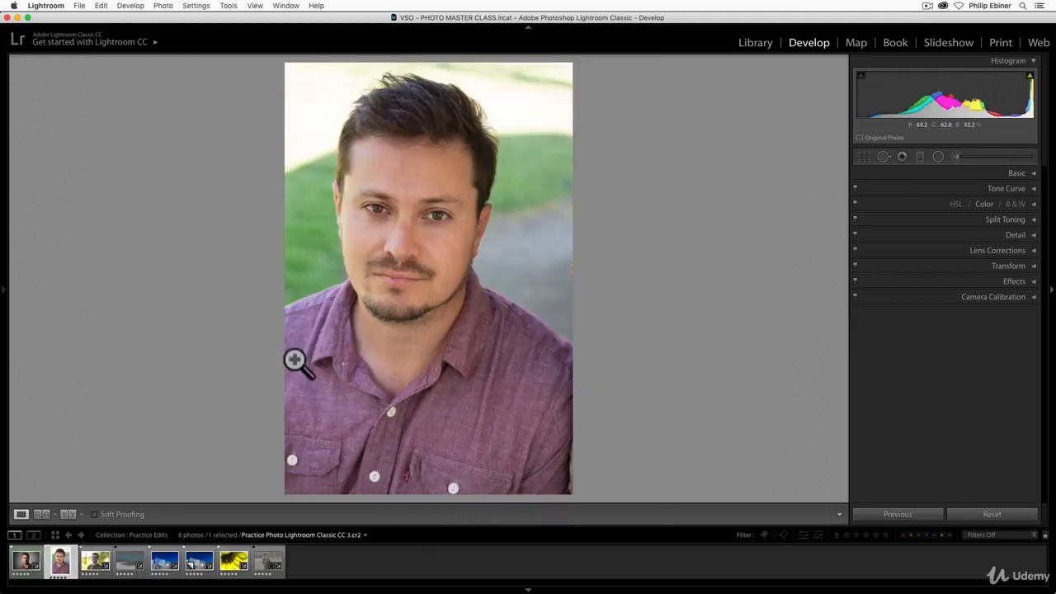
click(528, 590)
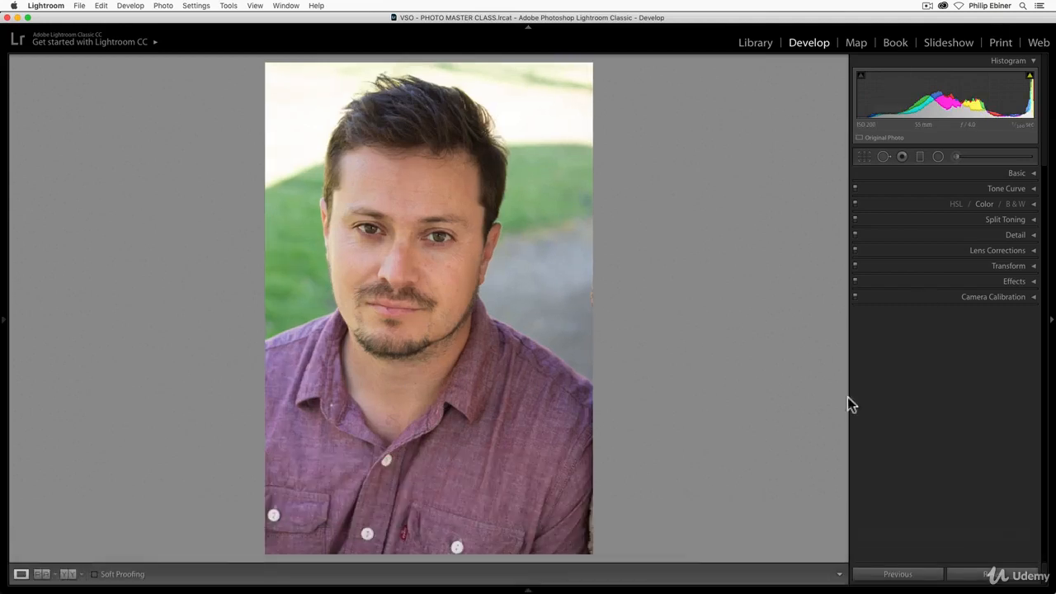
- Examine the stray object on the outdoor portrait's right edge up close
click(862, 157)
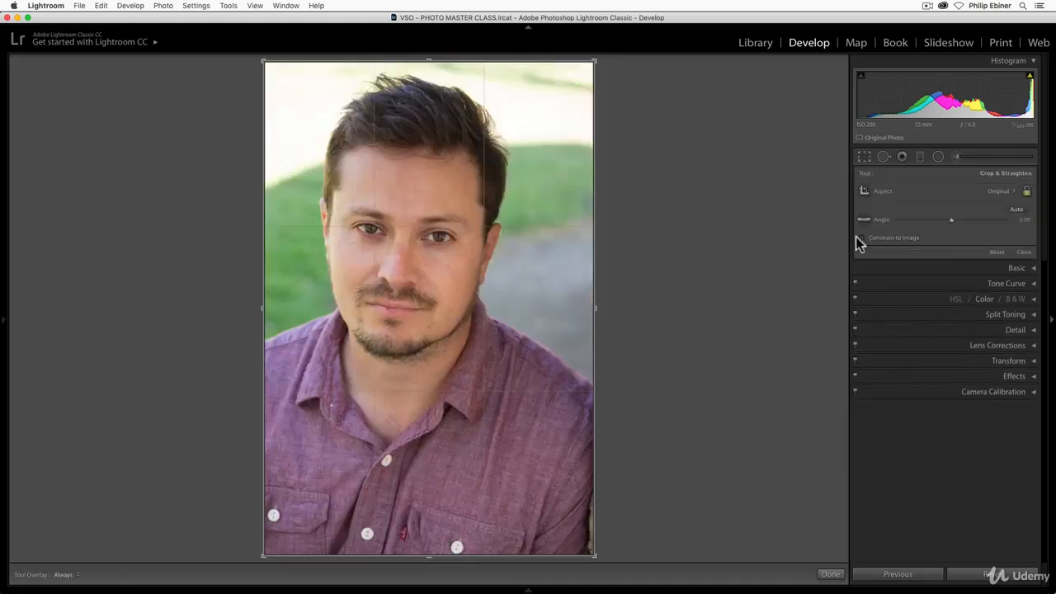
key(Return)
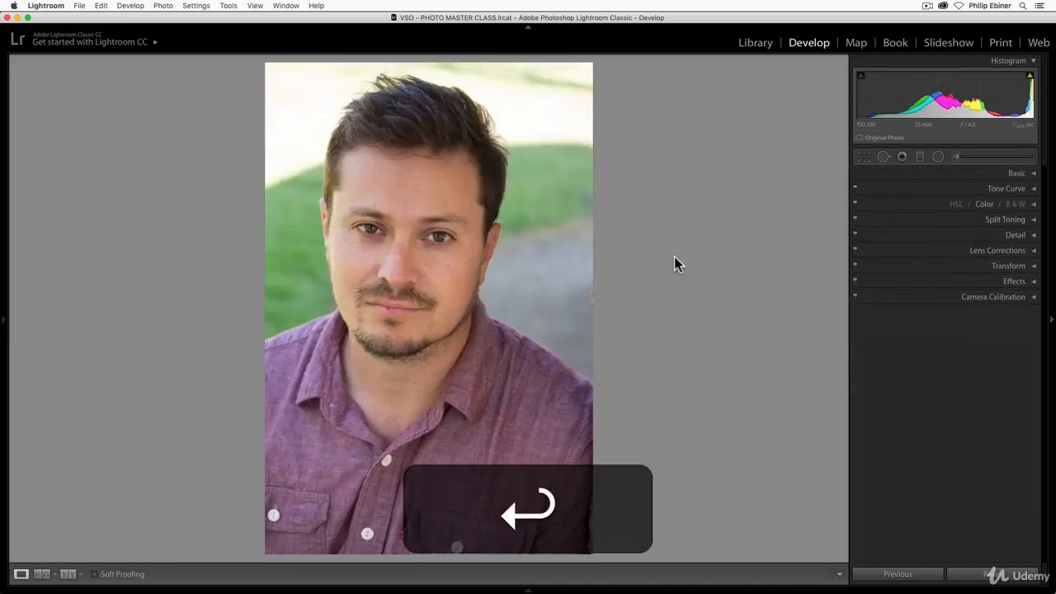
click(601, 305)
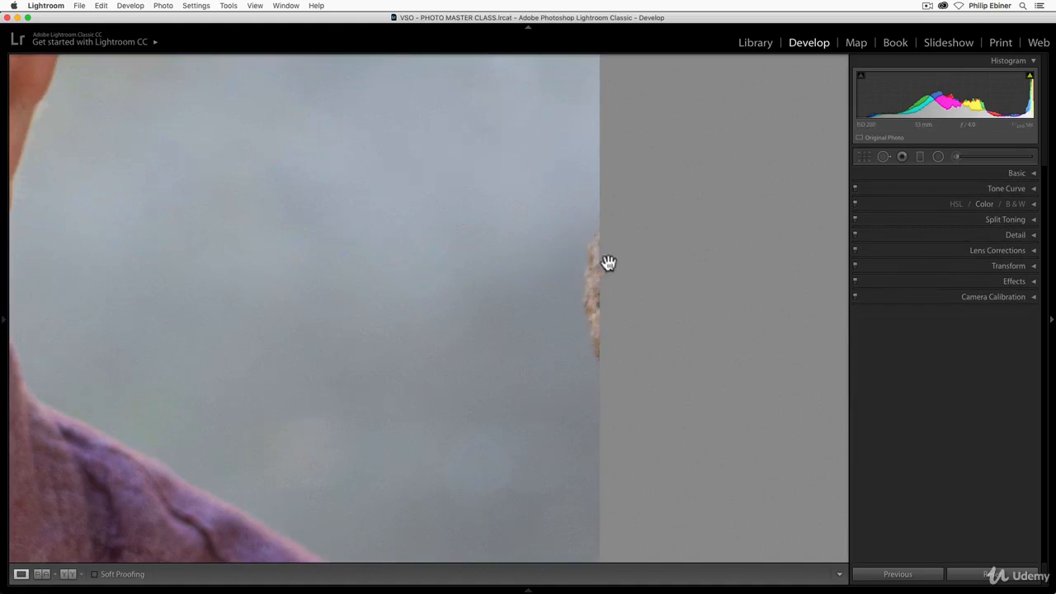
click(595, 308)
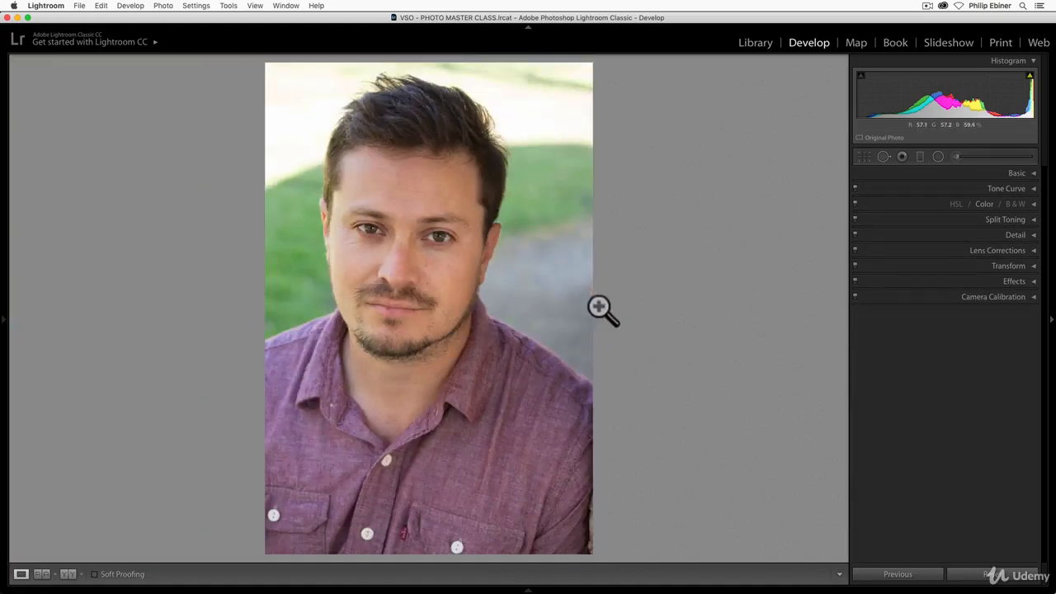
- Crop the portrait at its original aspect ratio, tightening the frame around the man and cutting off the photo's right edge
click(866, 158)
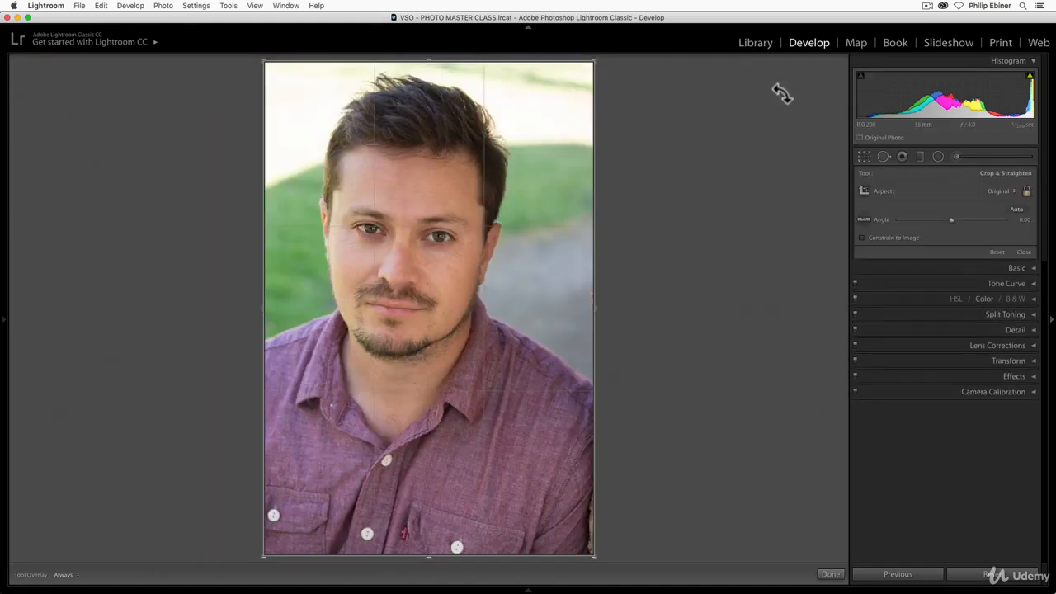
drag(603, 70, 594, 76)
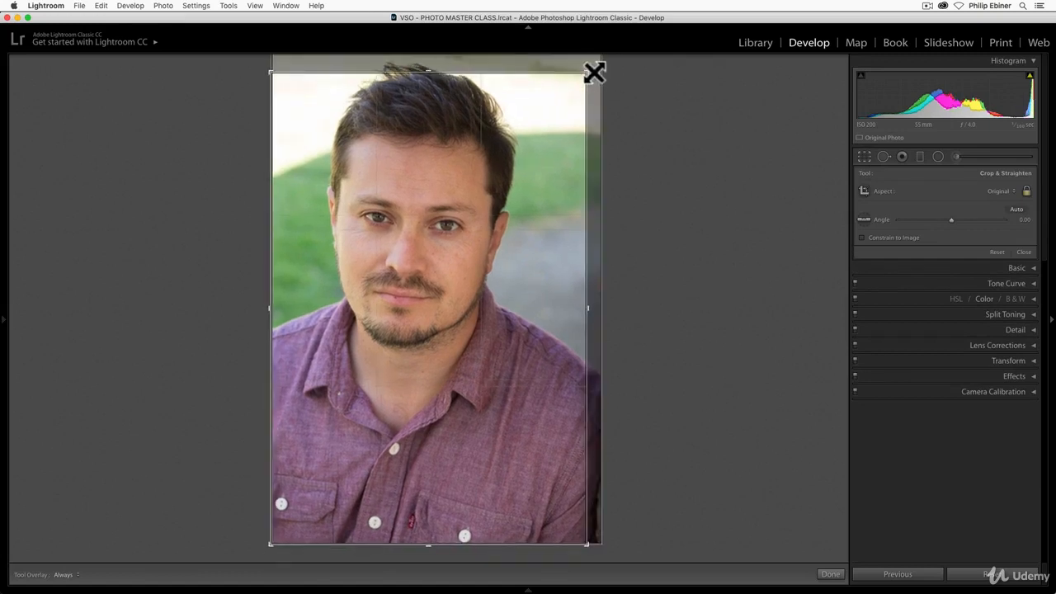
drag(536, 150, 545, 165)
drag(589, 71, 586, 75)
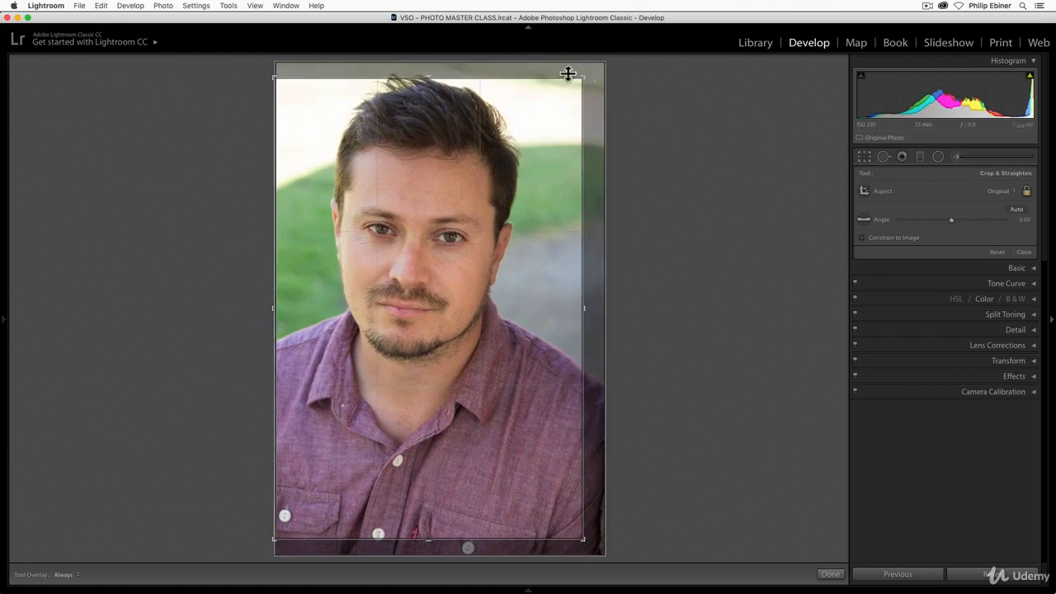
drag(492, 146, 465, 157)
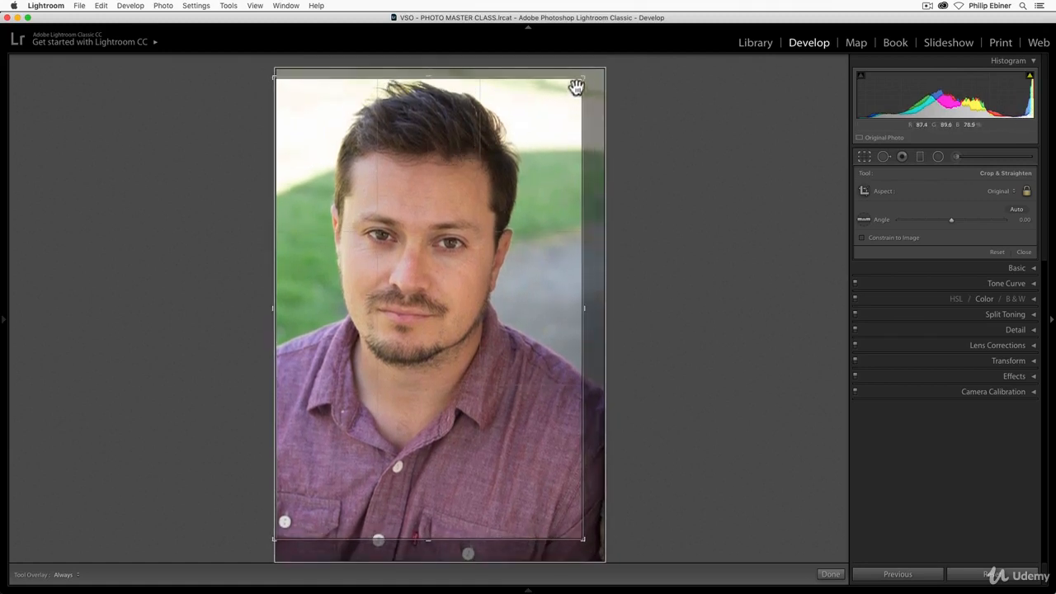
drag(576, 88, 584, 79)
drag(460, 266, 482, 276)
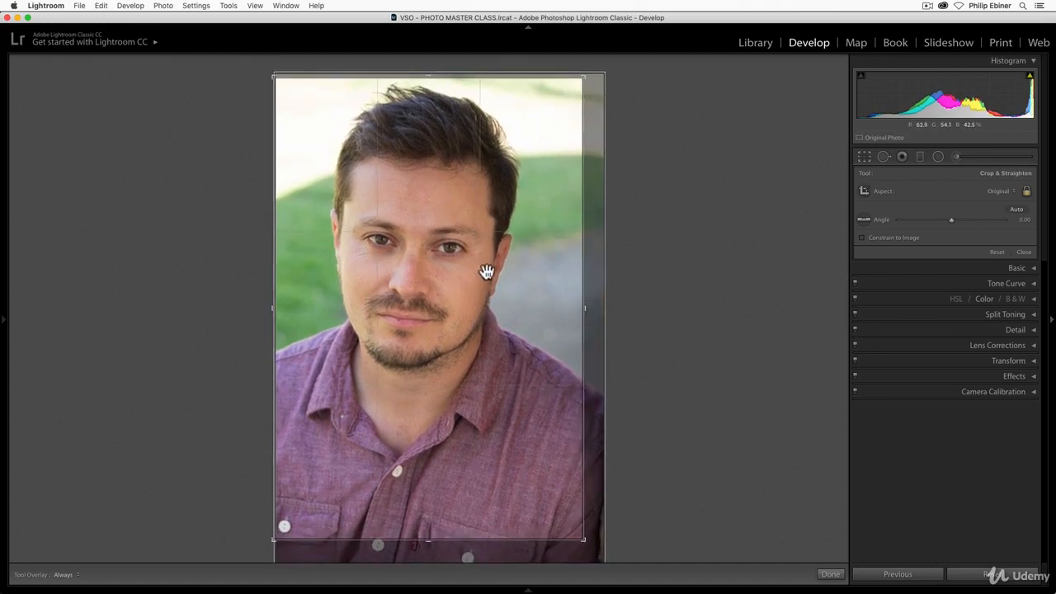
drag(590, 85, 585, 90)
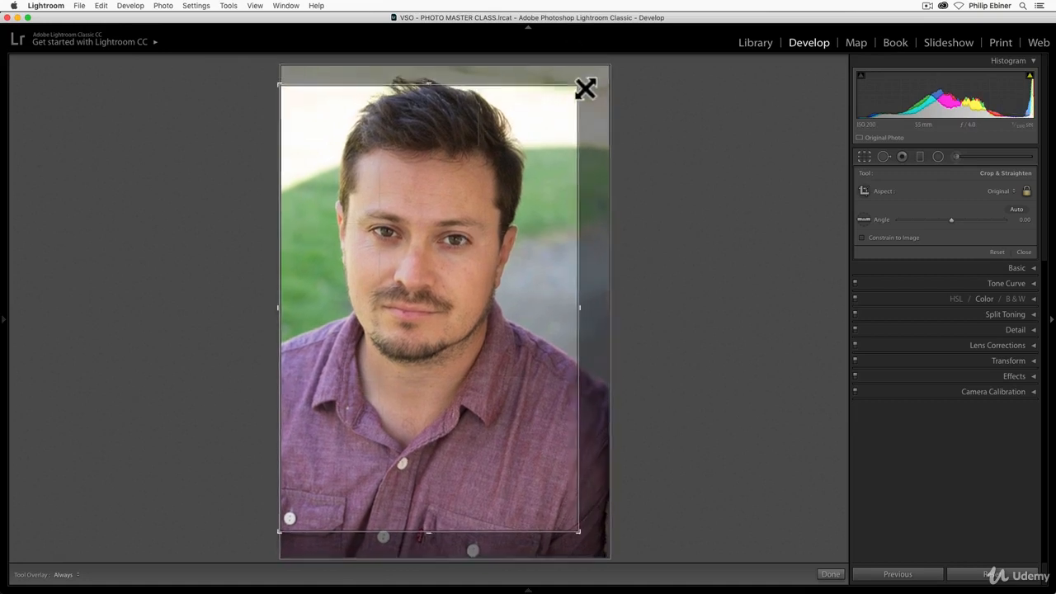
drag(472, 146, 501, 181)
key(Return)
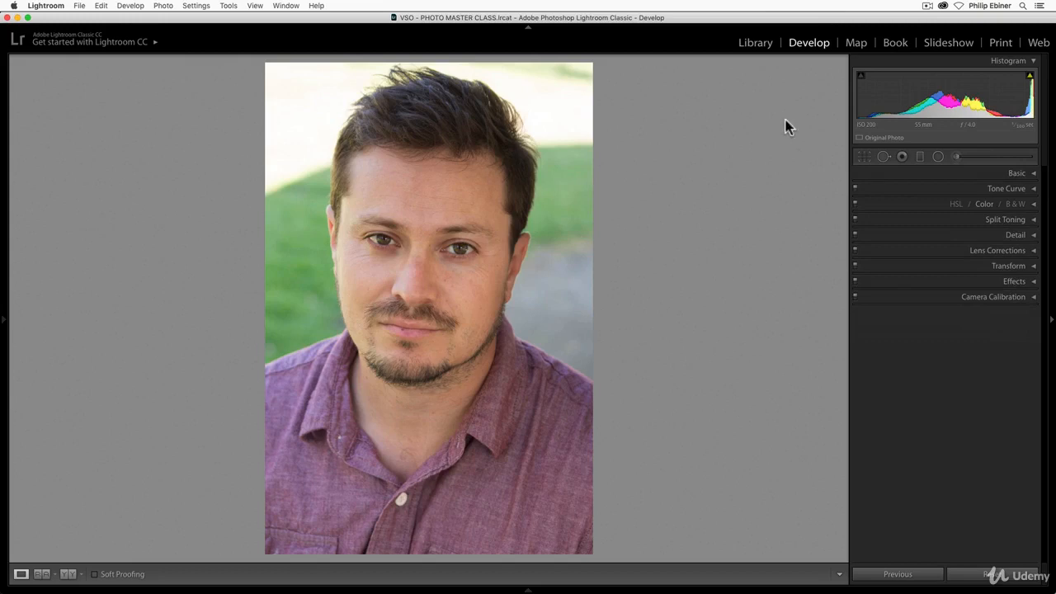
- Adjust the white balance to a Temp of 5,518 and a Tint of +20
click(1032, 175)
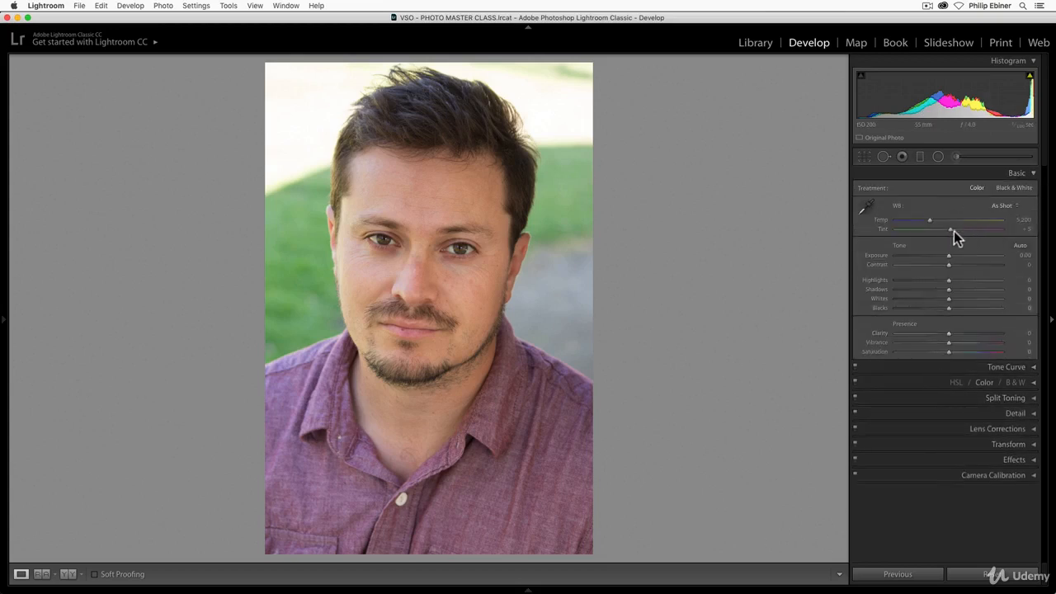
drag(930, 221, 956, 231)
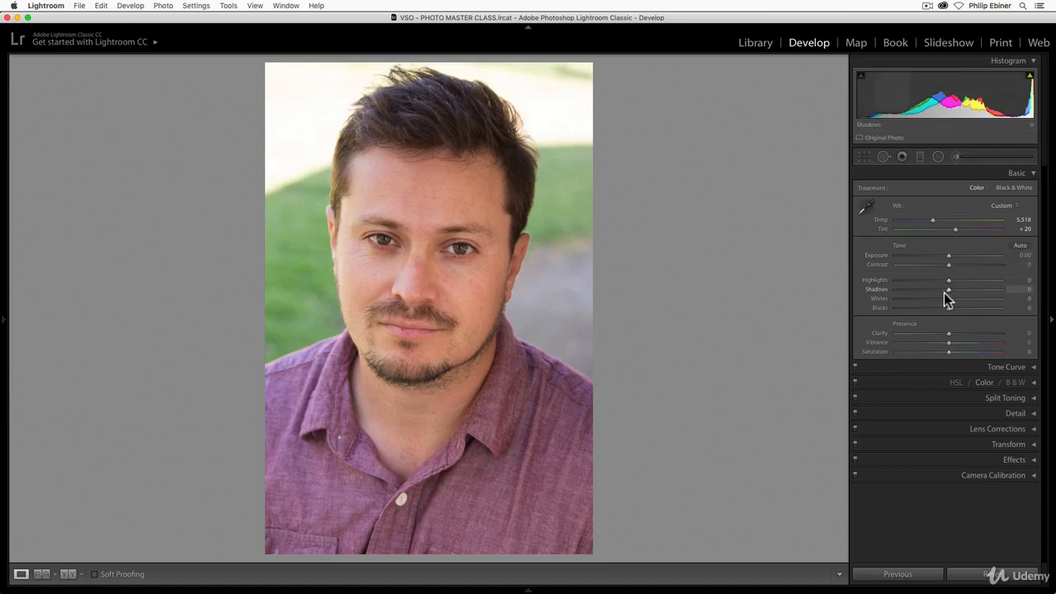
- Set Highlights to -85, Whites to -61, Blacks to -35 and Shadows to +22, with Vibrance +23 and Saturation -9
drag(944, 300, 901, 285)
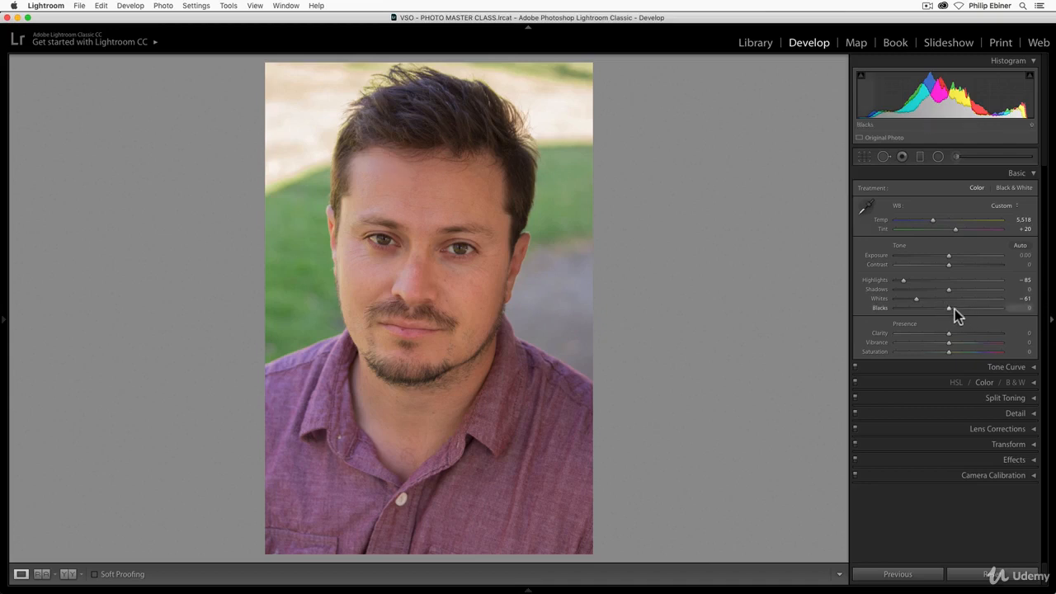
drag(948, 309, 964, 290)
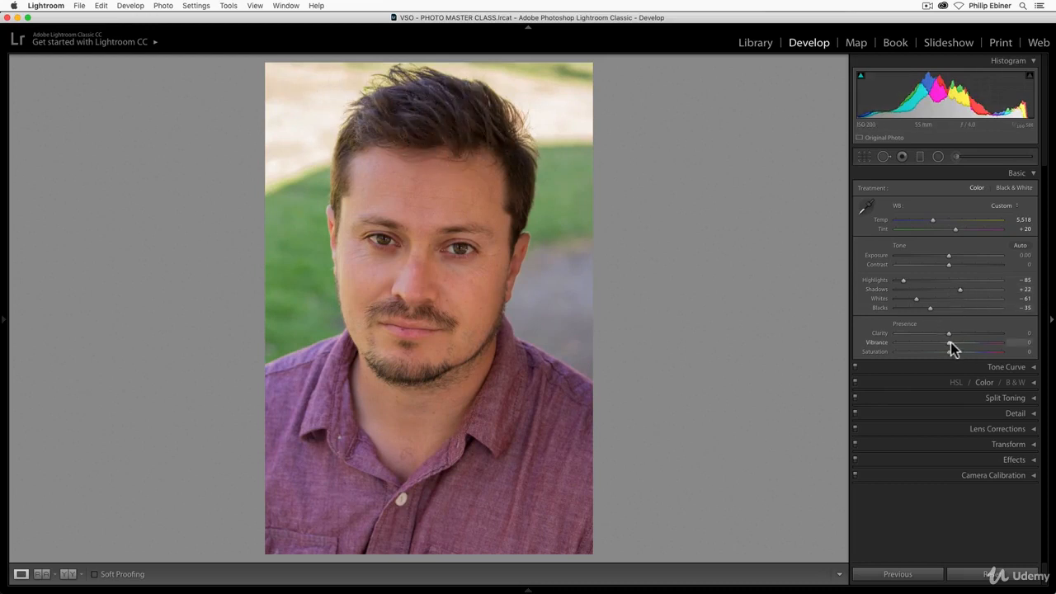
mouse_move(950, 341)
mouse_down()
mouse_move(961, 344)
mouse_move(942, 352)
mouse_move(964, 350)
mouse_up()
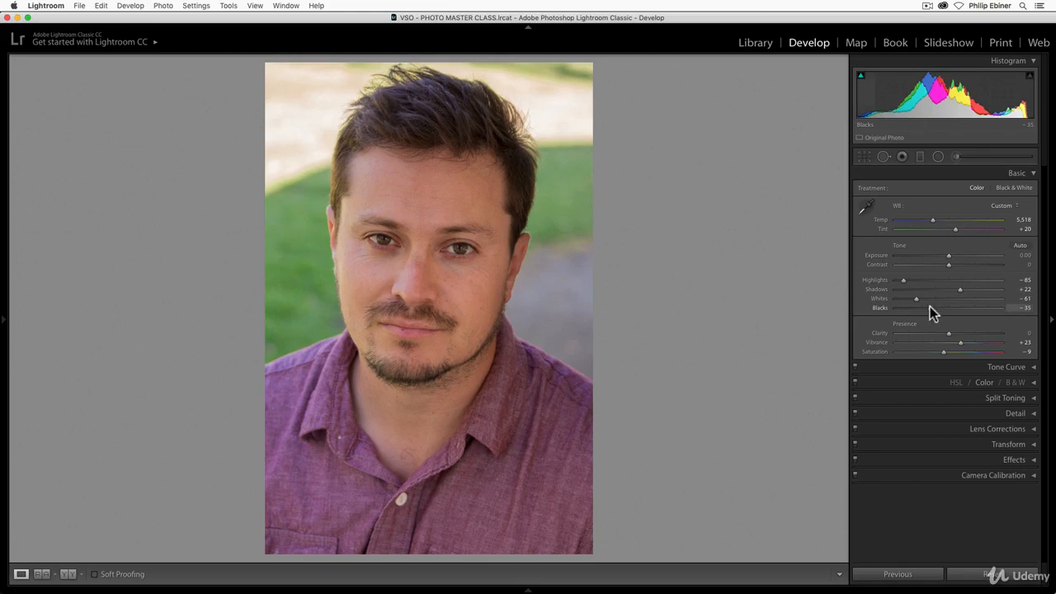
- Try Blacks at the -100 extreme, and settle on -42
mouse_move(929, 309)
mouse_down()
mouse_move(915, 307)
mouse_move(953, 312)
mouse_move(931, 311)
mouse_up()
drag(925, 313, 895, 324)
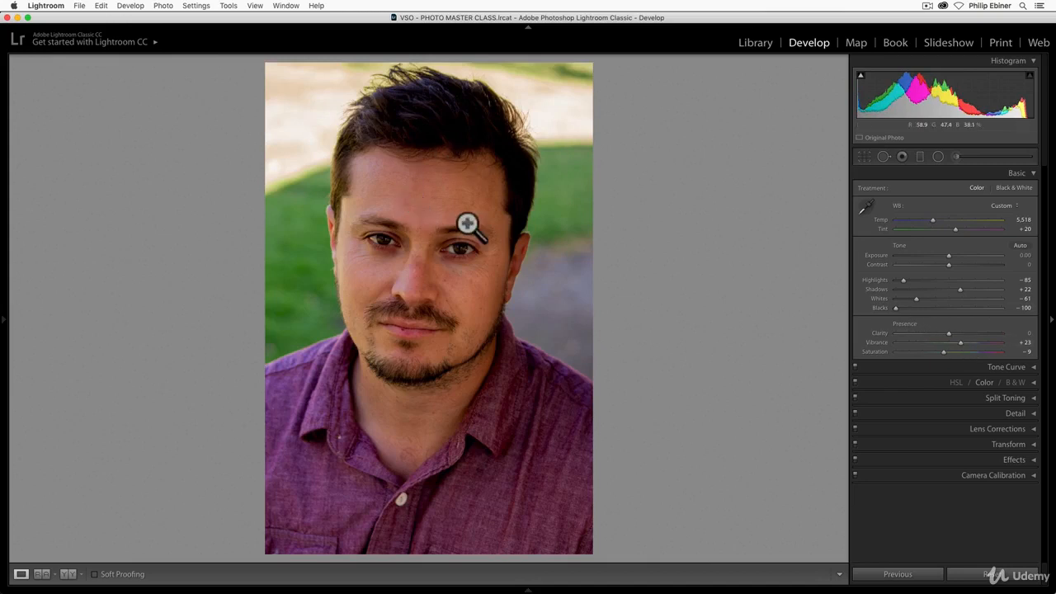
drag(898, 313, 928, 323)
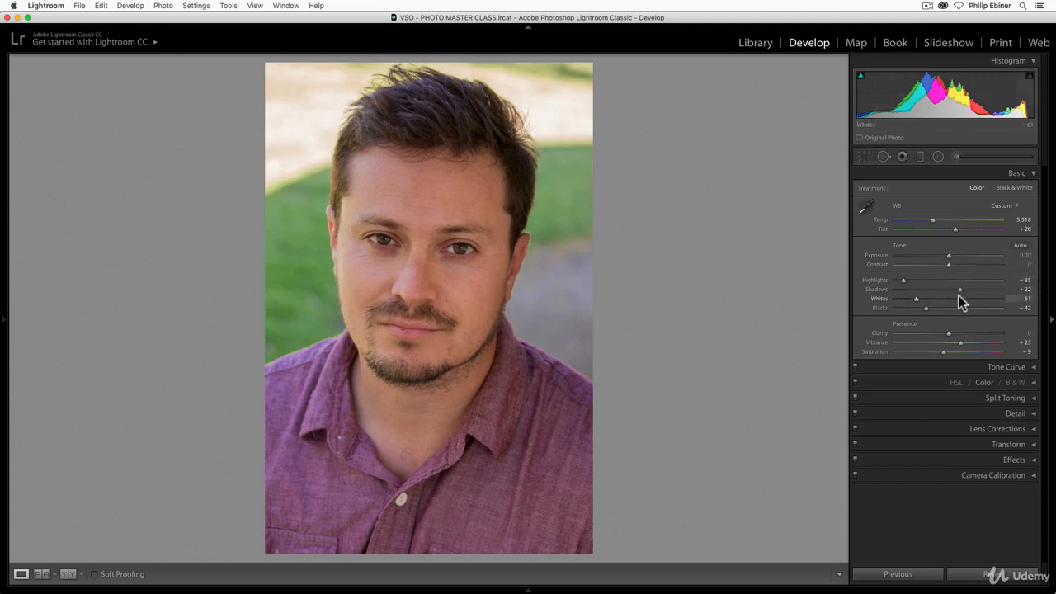
- Try raising Whites to +41, and bring it down to -70
key(alt)
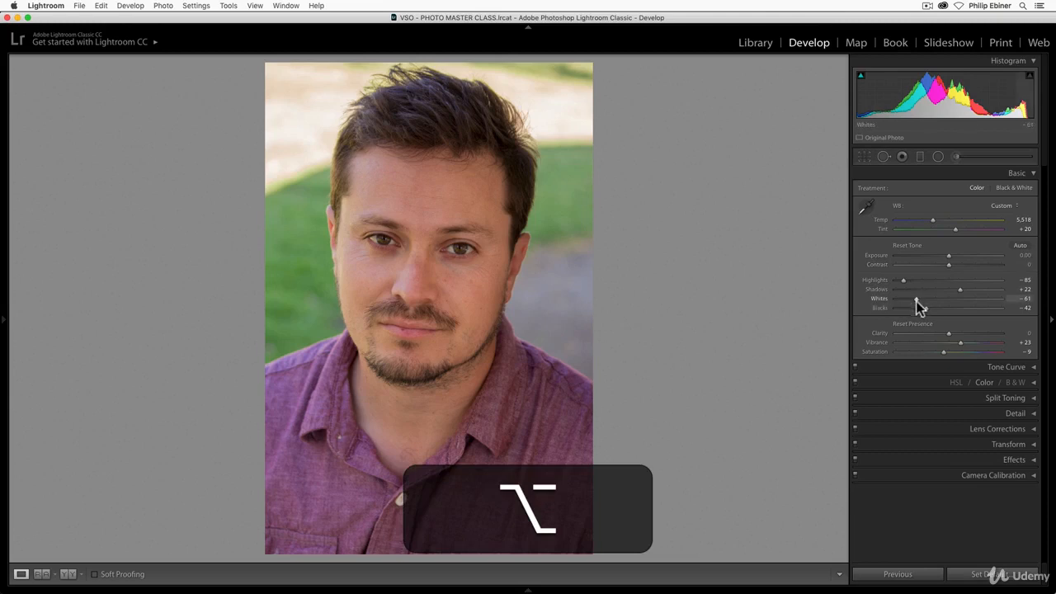
drag(916, 301, 970, 300)
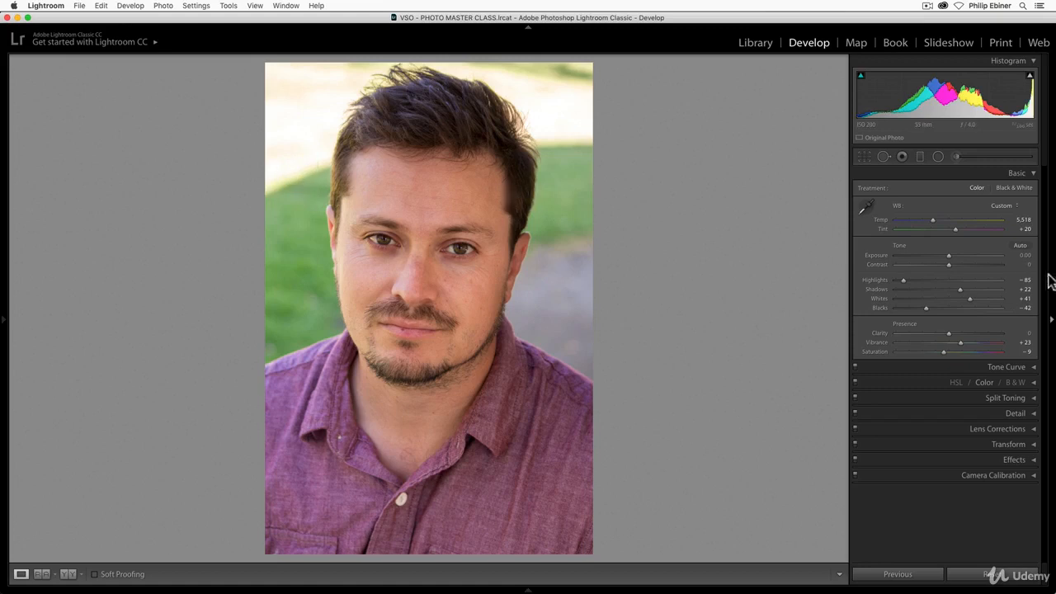
drag(969, 298, 918, 302)
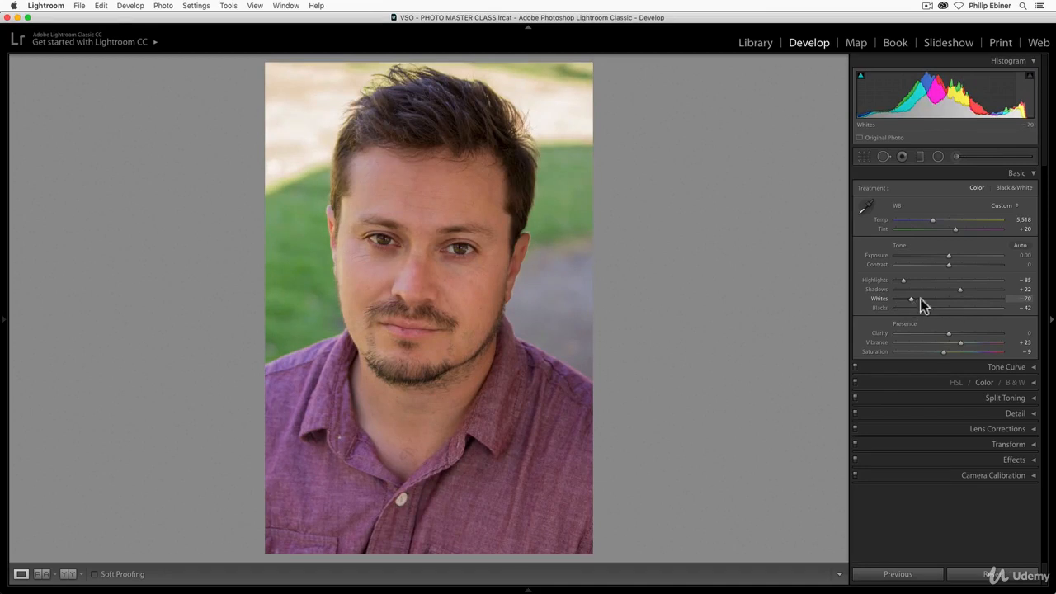
- Examine the studio portrait's facial skin and beard detail up close for comparison, and return to the outdoor portrait
key(Left)
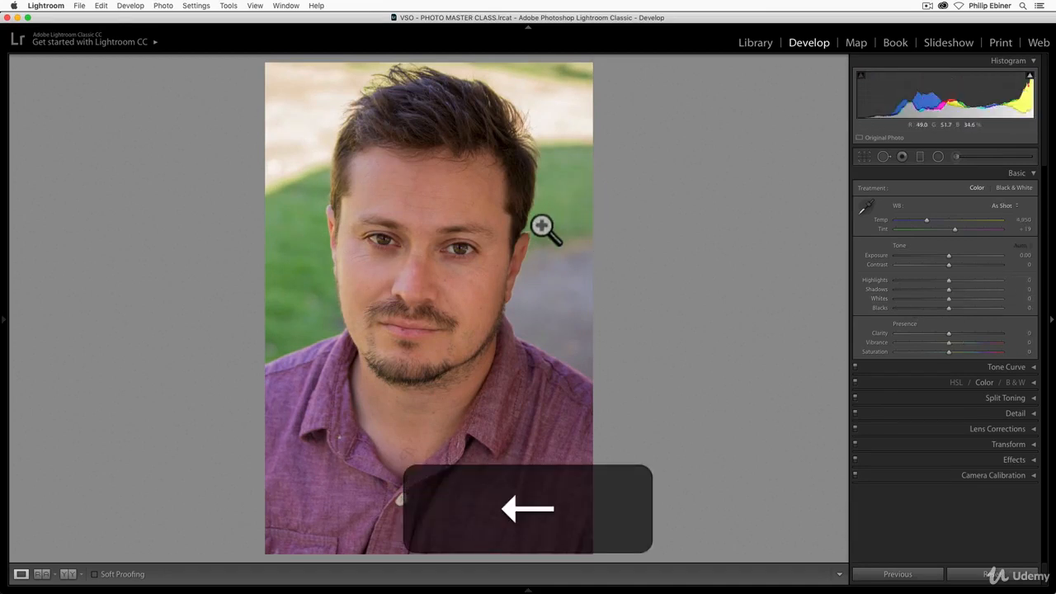
key(Left)
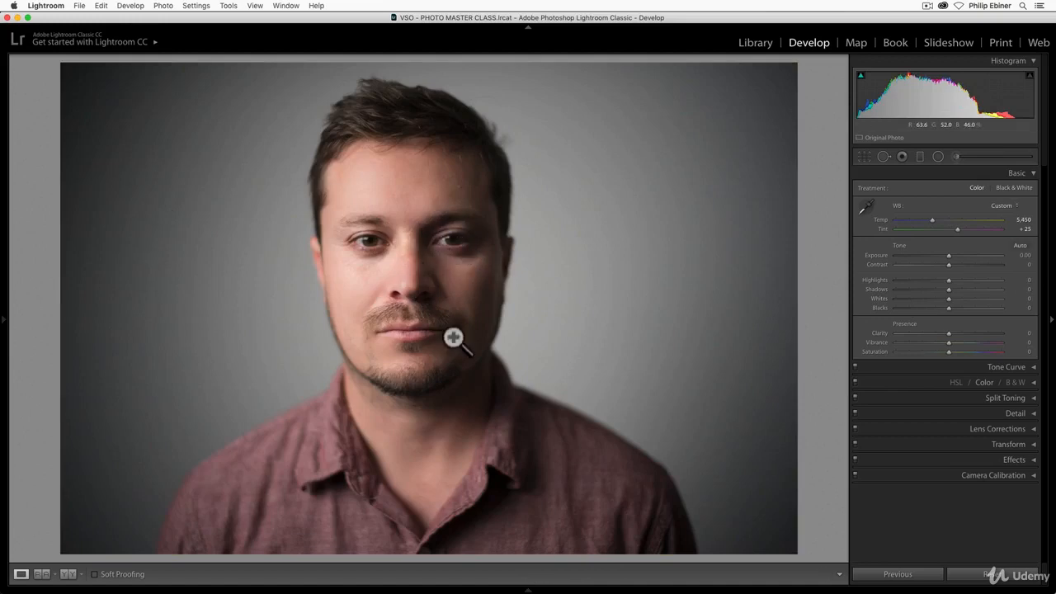
click(416, 271)
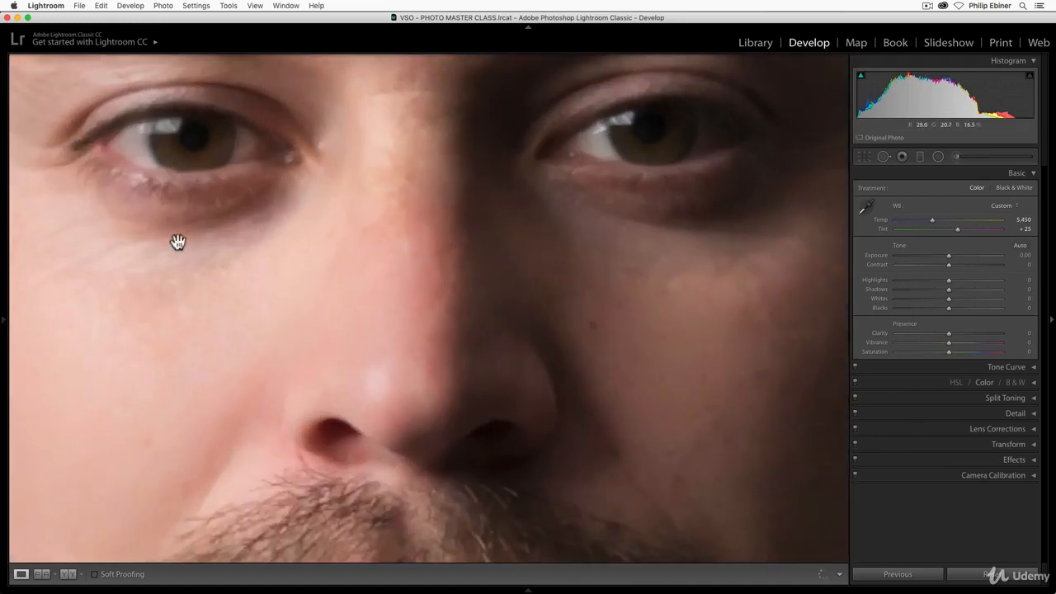
drag(536, 415, 462, 243)
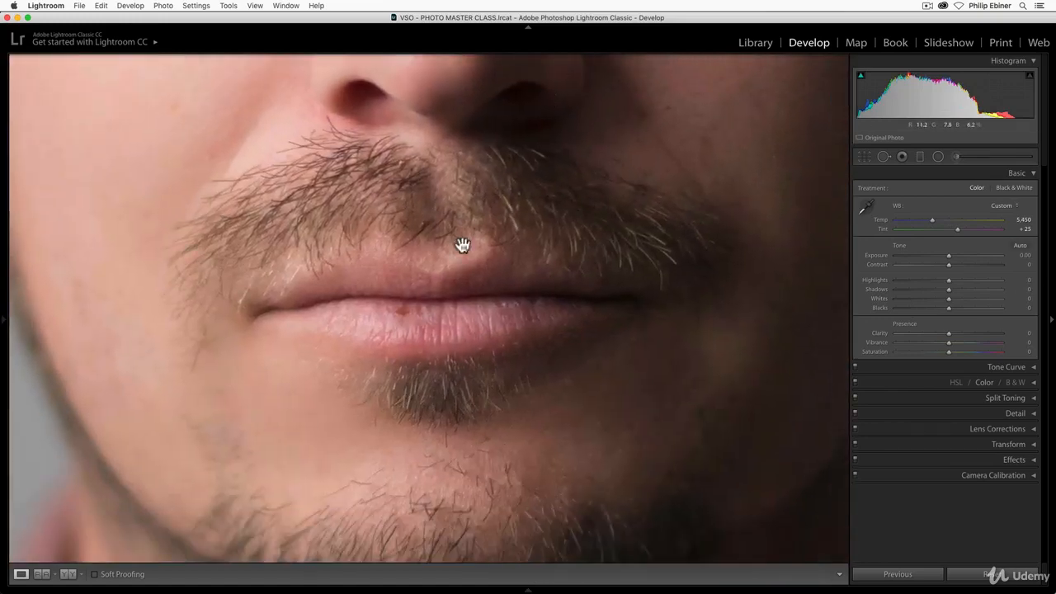
drag(175, 307, 569, 328)
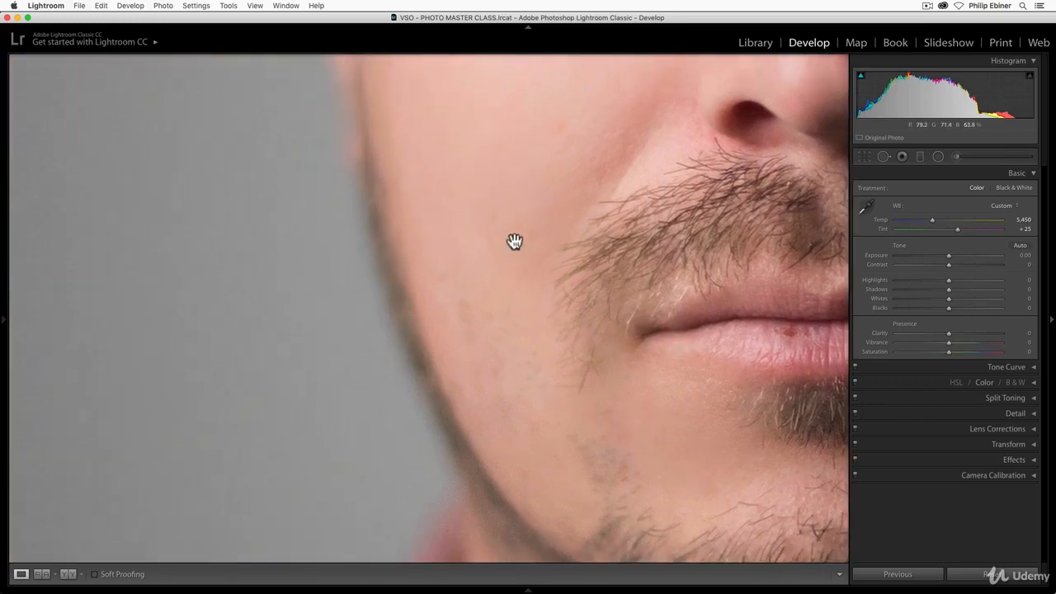
drag(514, 178, 533, 483)
click(466, 277)
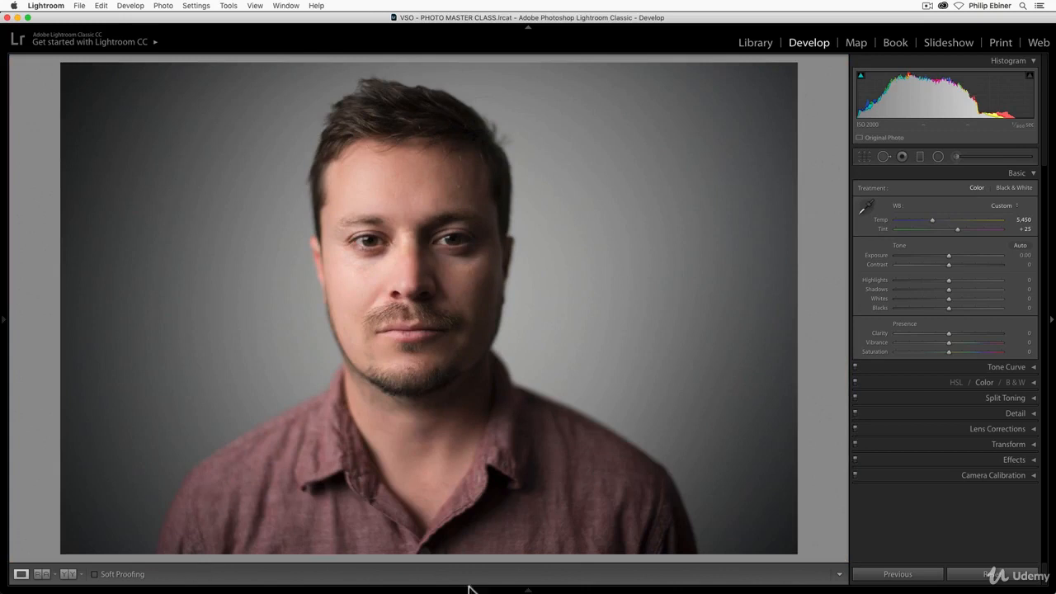
mouse_move(468, 588)
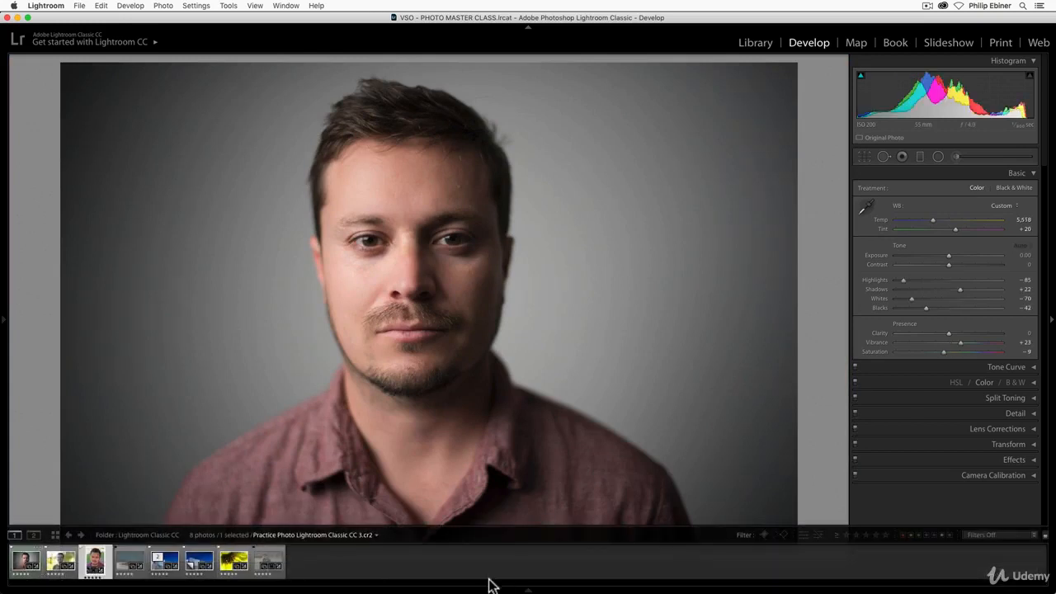
key(Right)
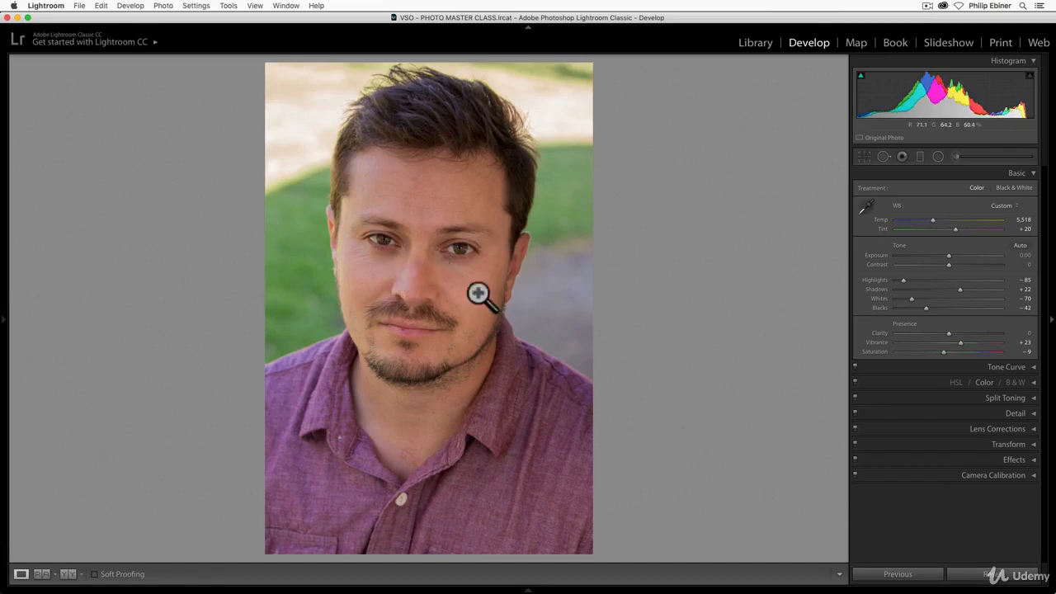
- Examine the outdoor portrait's skin and eye area up close
click(510, 272)
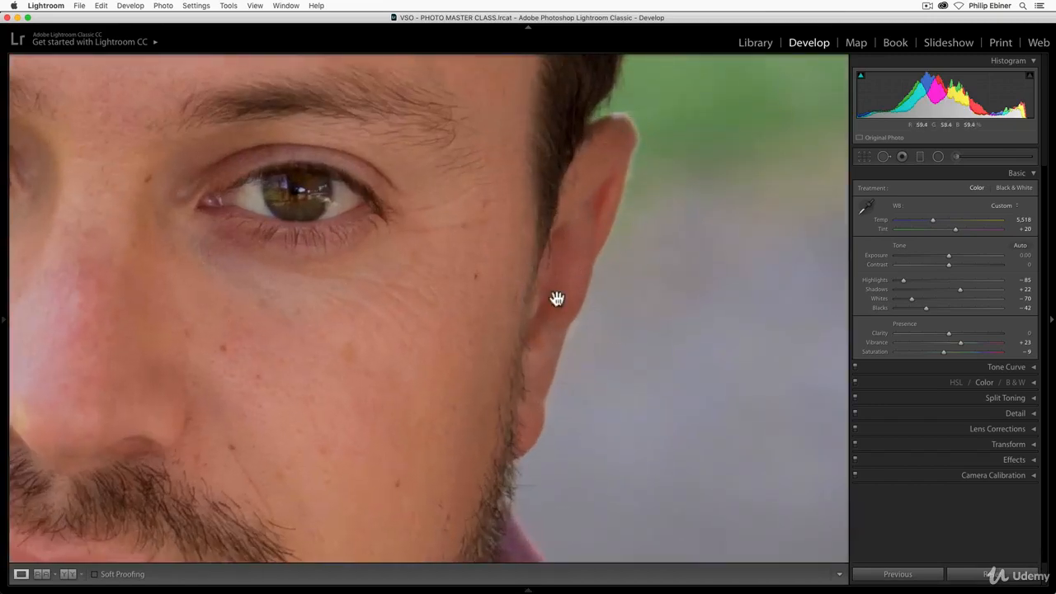
drag(274, 204, 773, 288)
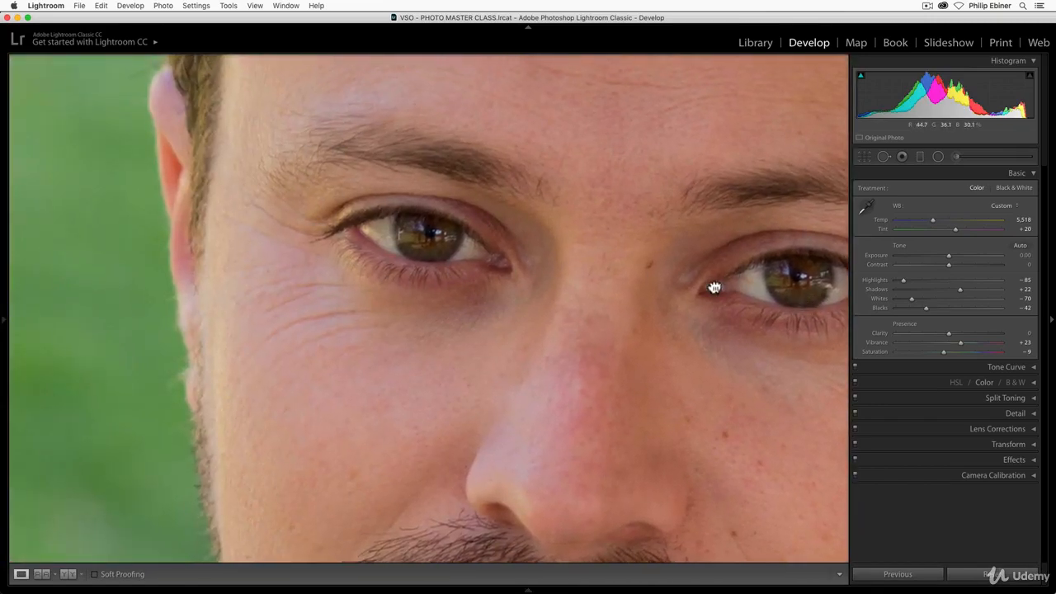
click(715, 287)
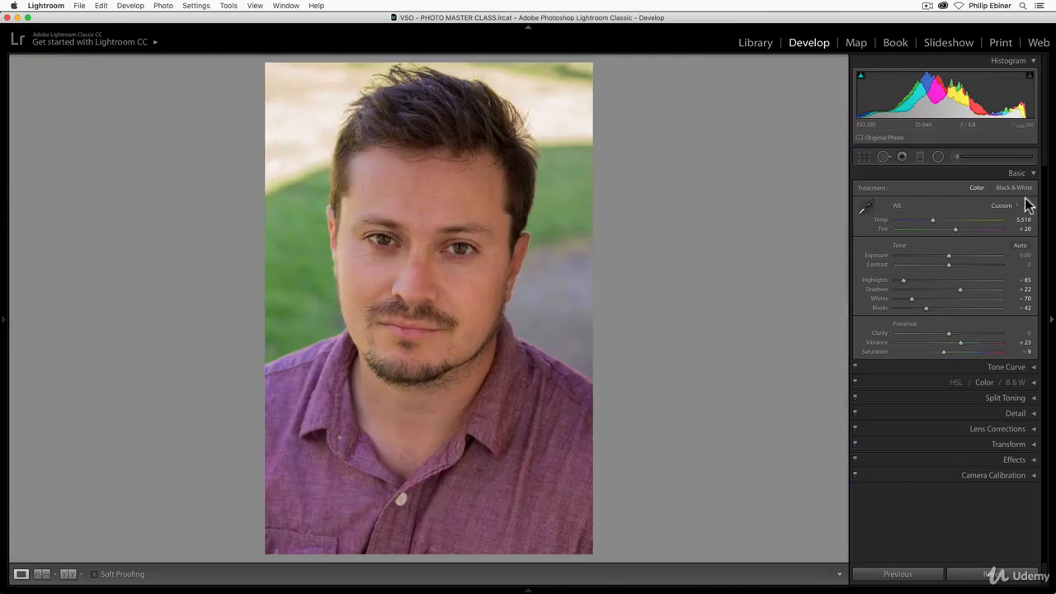
- Add a wide, flat radial filter across both eyes with its mask overlay shown, tilted and widened to follow the eye line
click(938, 156)
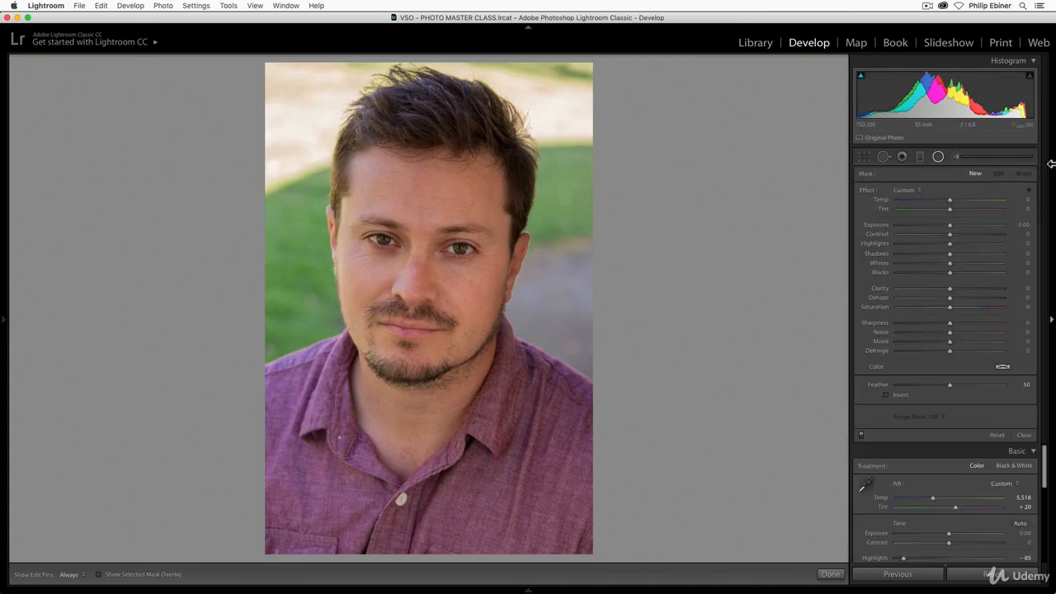
click(938, 157)
click(939, 157)
click(98, 574)
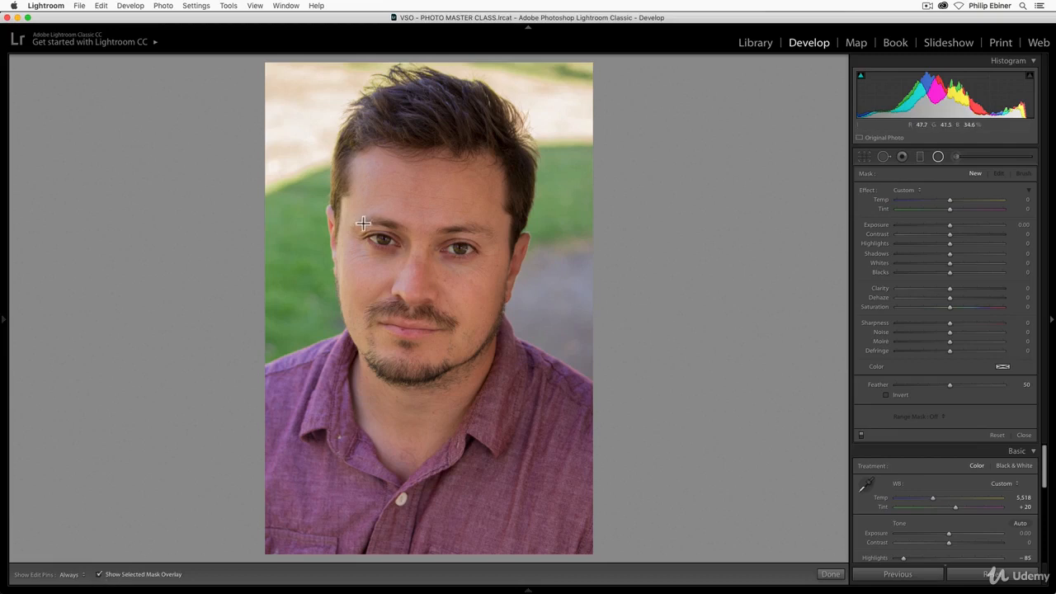
drag(363, 223, 439, 242)
drag(361, 222, 419, 244)
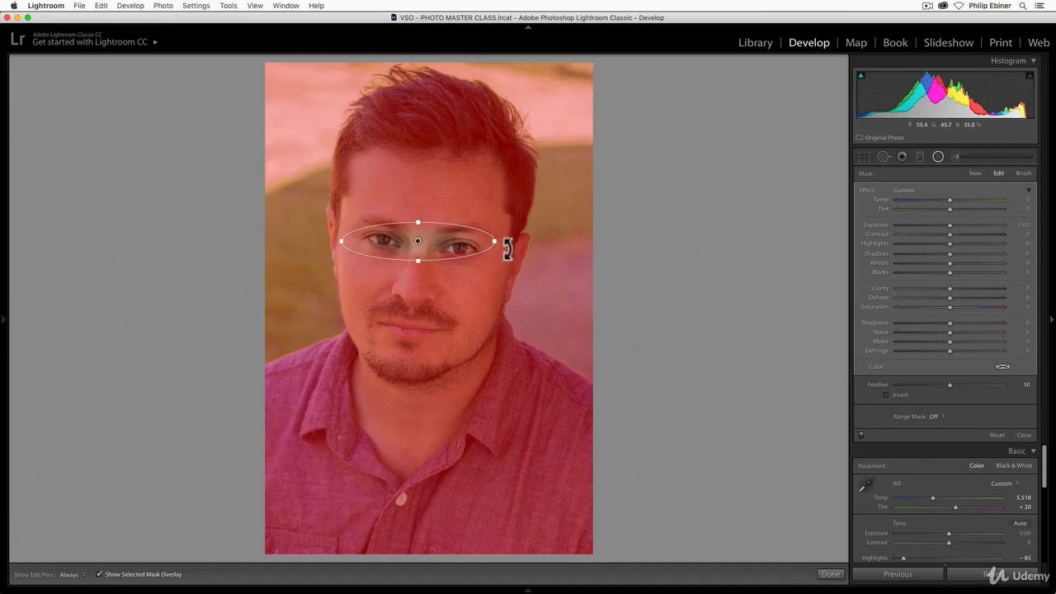
drag(508, 249, 509, 259)
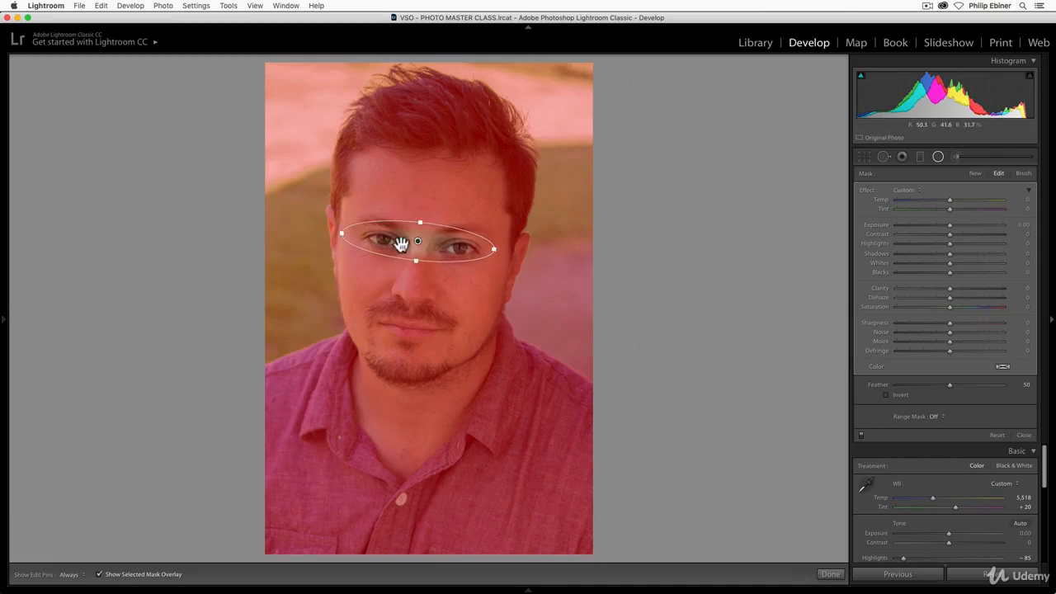
drag(344, 243, 335, 236)
drag(409, 238, 418, 241)
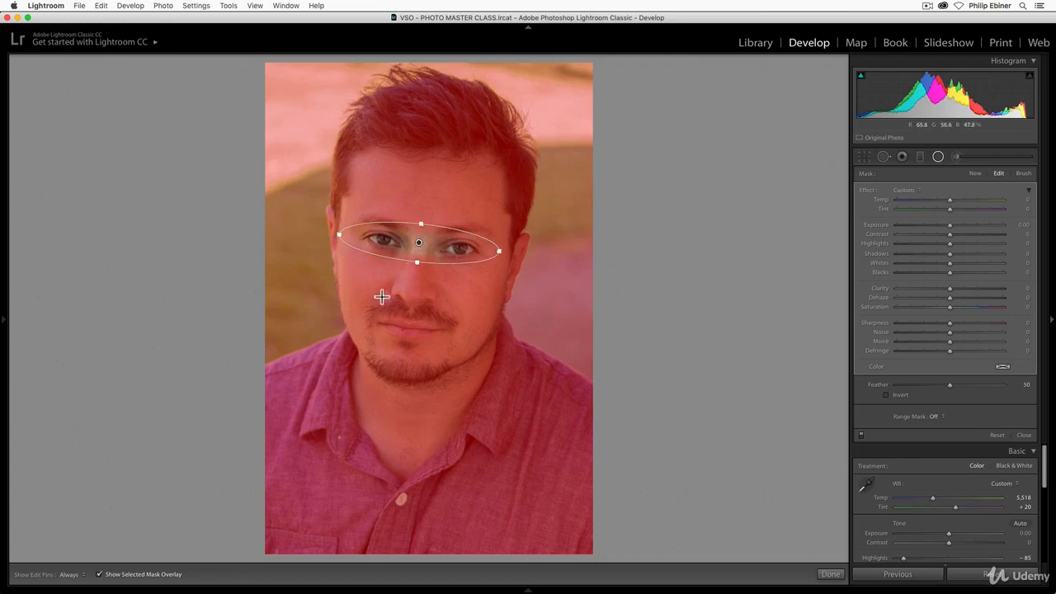
- Hide the mask overlay and set the eye radial filter's Sharpness to -100 and Clarity to -23
click(97, 576)
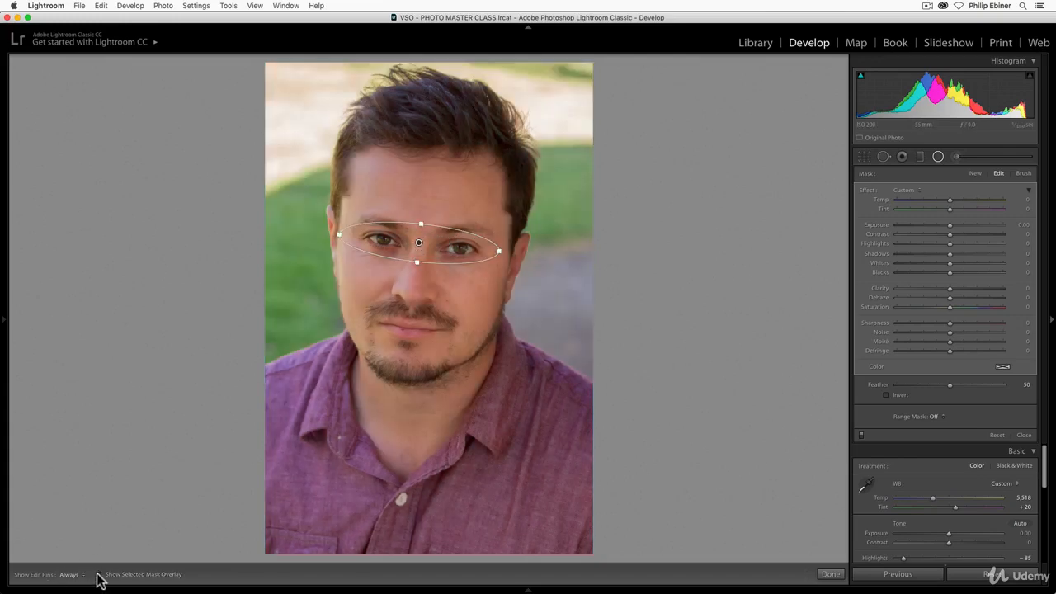
key(o)
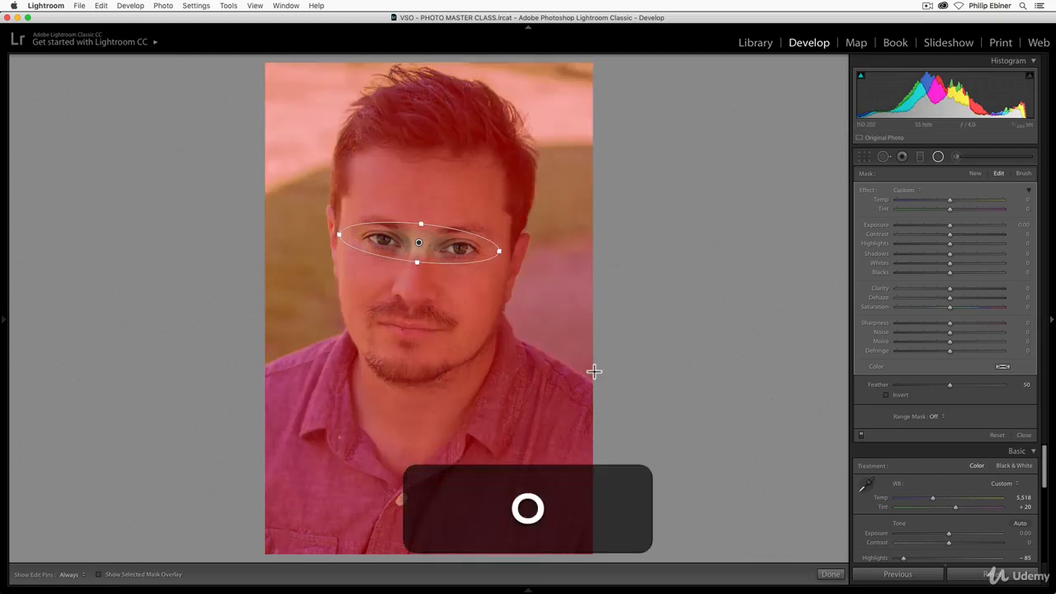
key(o)
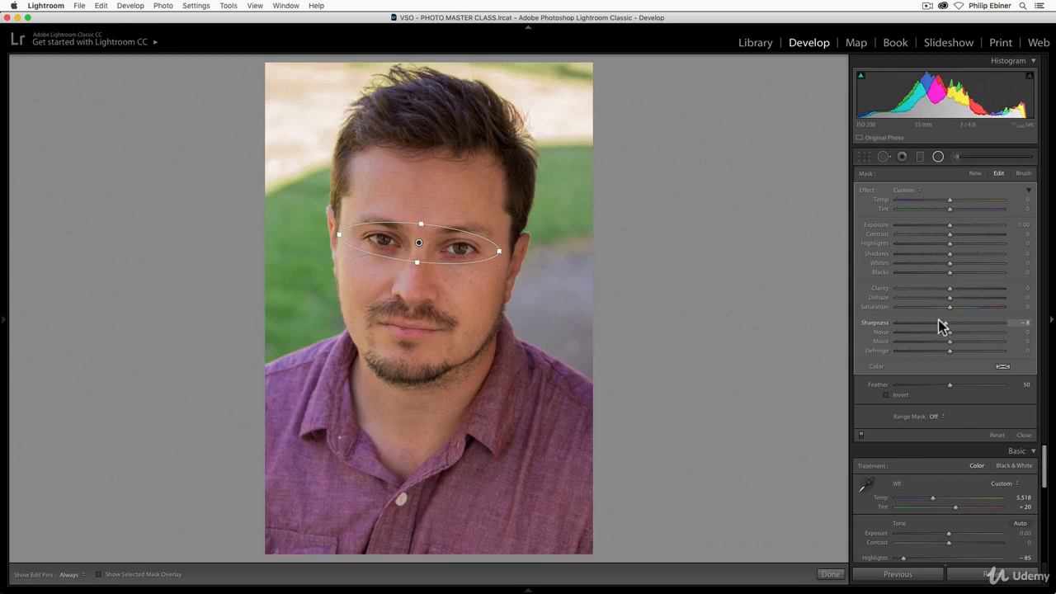
drag(944, 325, 841, 318)
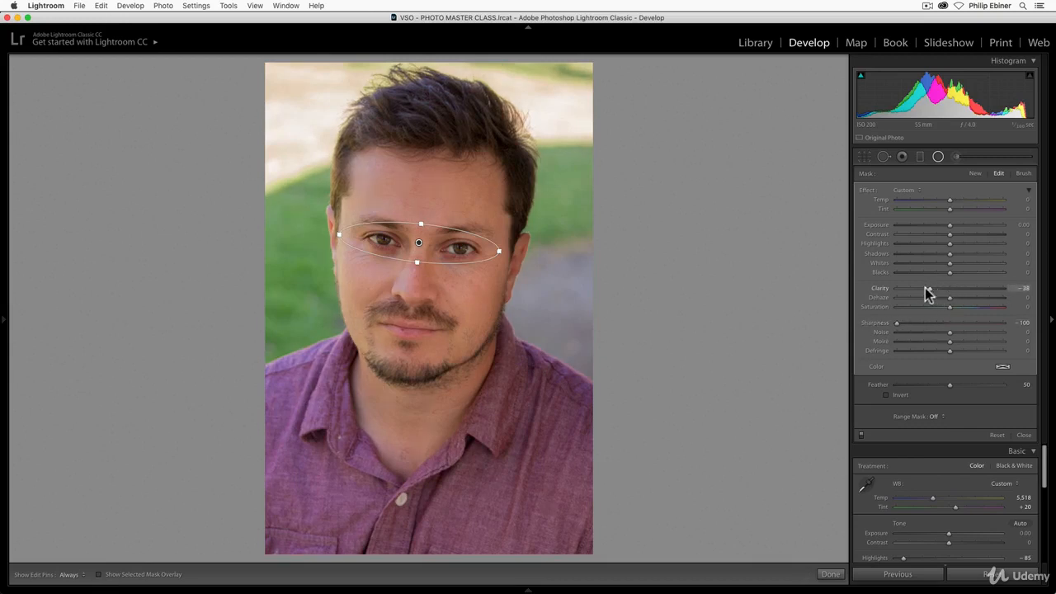
drag(926, 290, 897, 293)
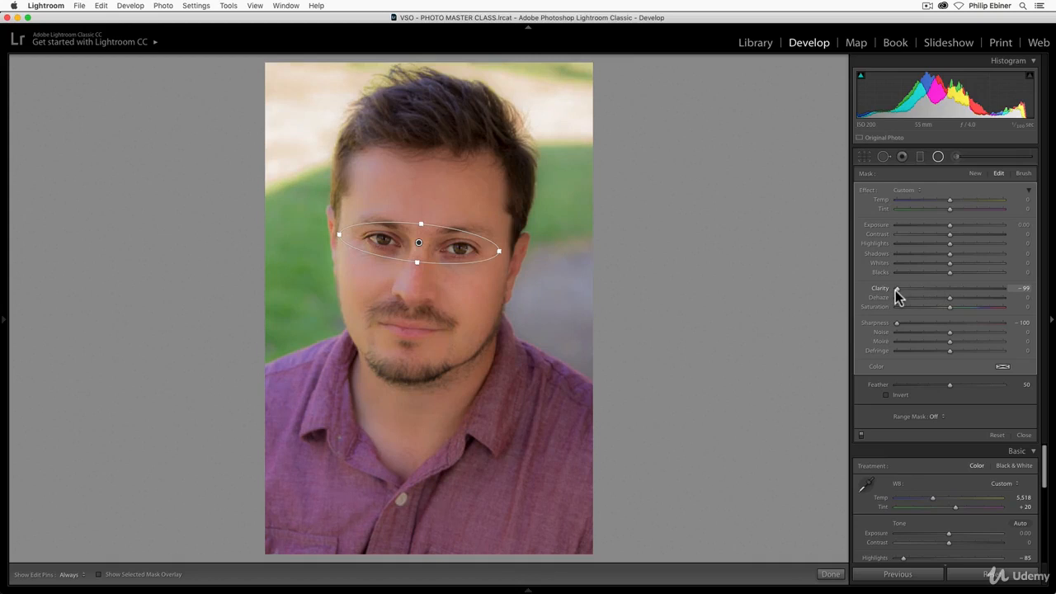
drag(914, 290, 936, 292)
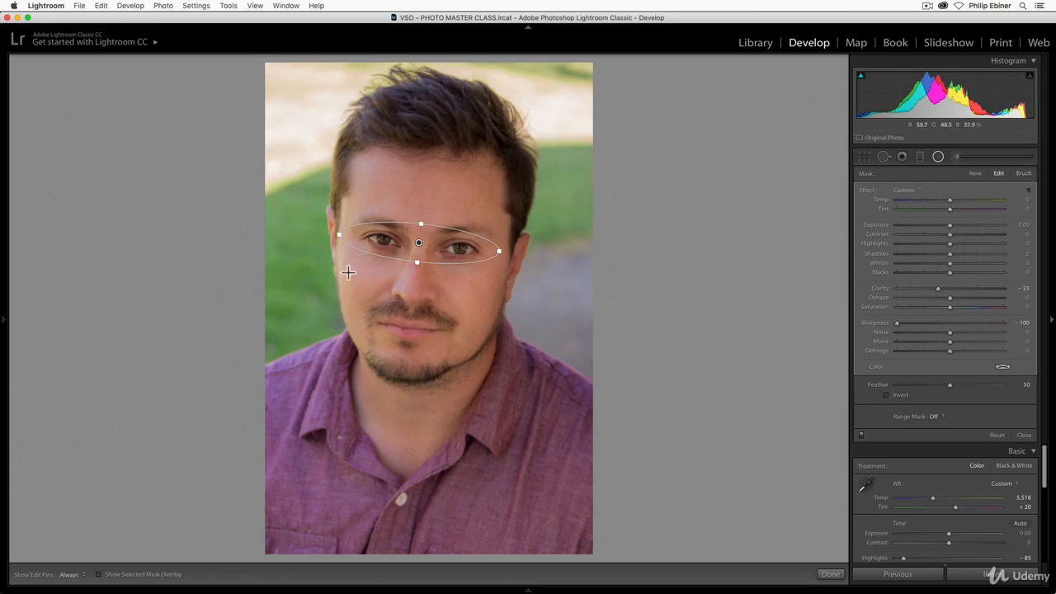
- Erase the radial filter's mask from the nose, mouth and beard with an Auto Mask brush at Flow 77
click(1024, 173)
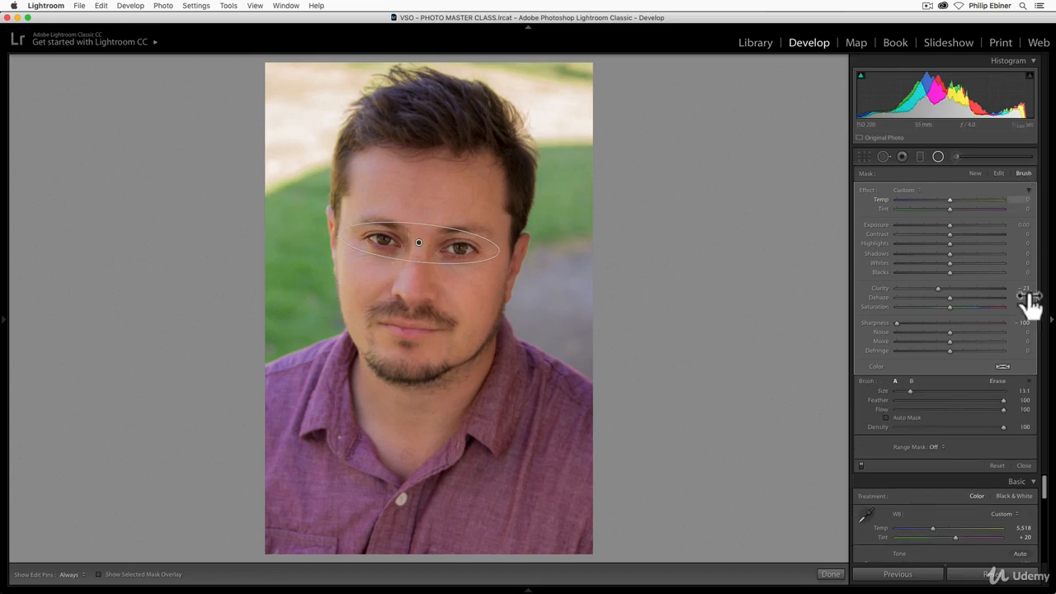
click(997, 381)
key(o)
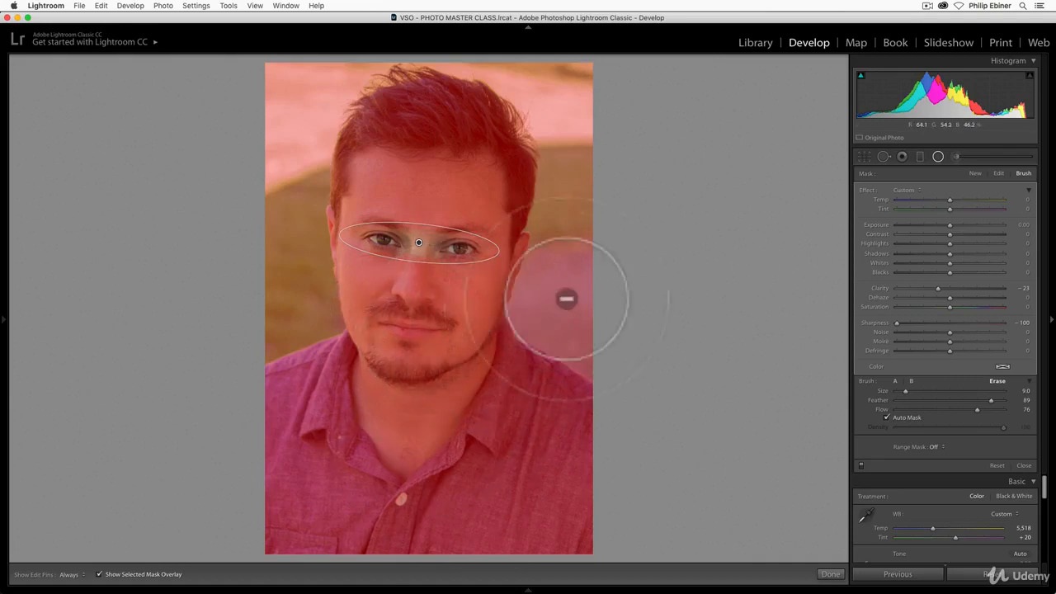
click(994, 410)
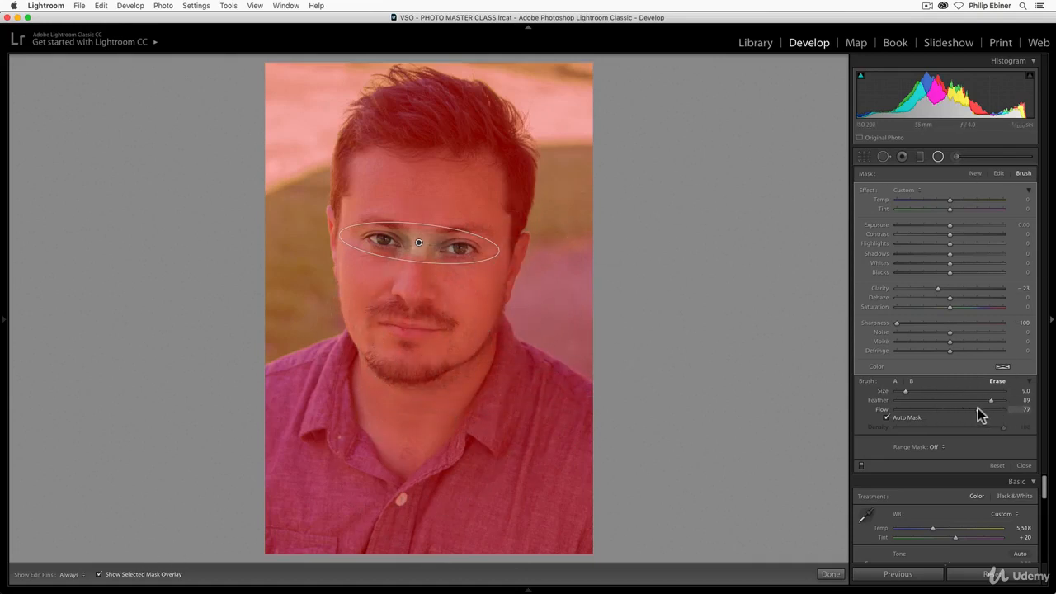
mouse_move(462, 355)
mouse_down()
mouse_move(443, 313)
mouse_move(454, 378)
mouse_move(454, 292)
mouse_move(471, 357)
mouse_up()
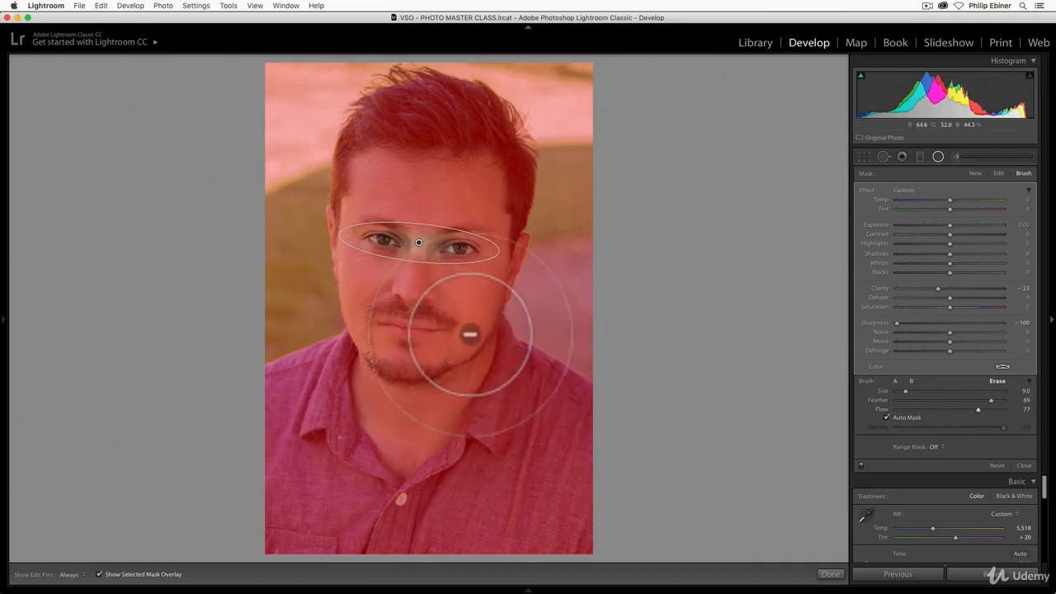
key(h)
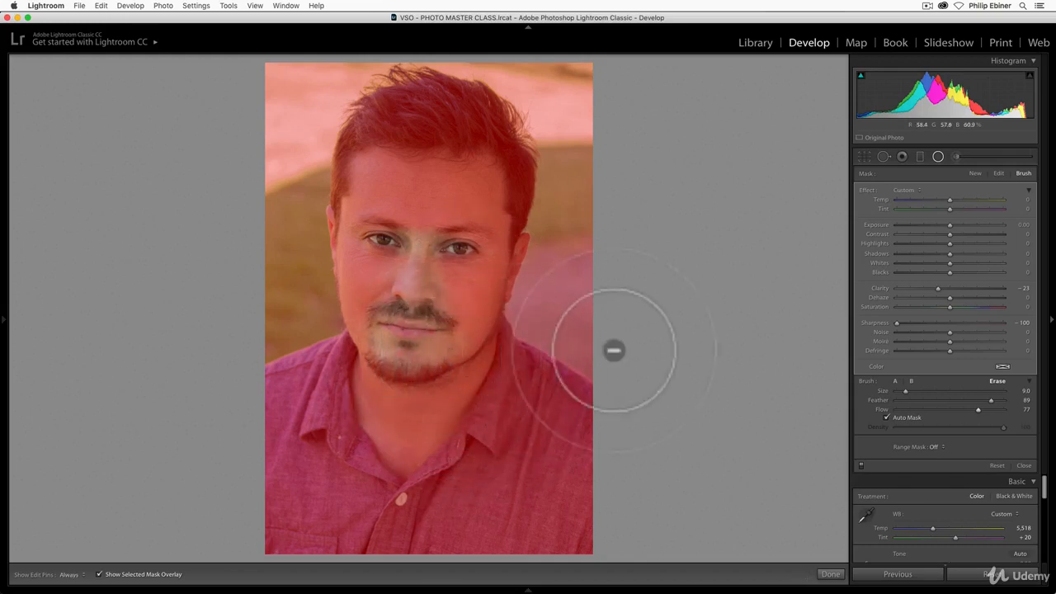
key(h)
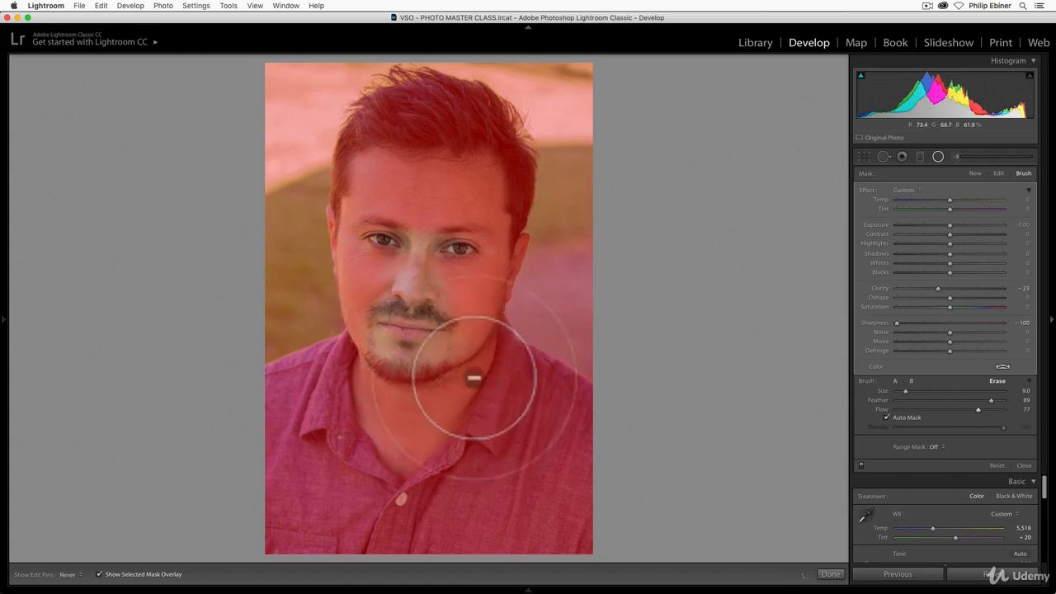
- Erase more of the mask around the eyes and forehead with brush Size 22.2 and Flow 45, and hide the overlay
click(919, 390)
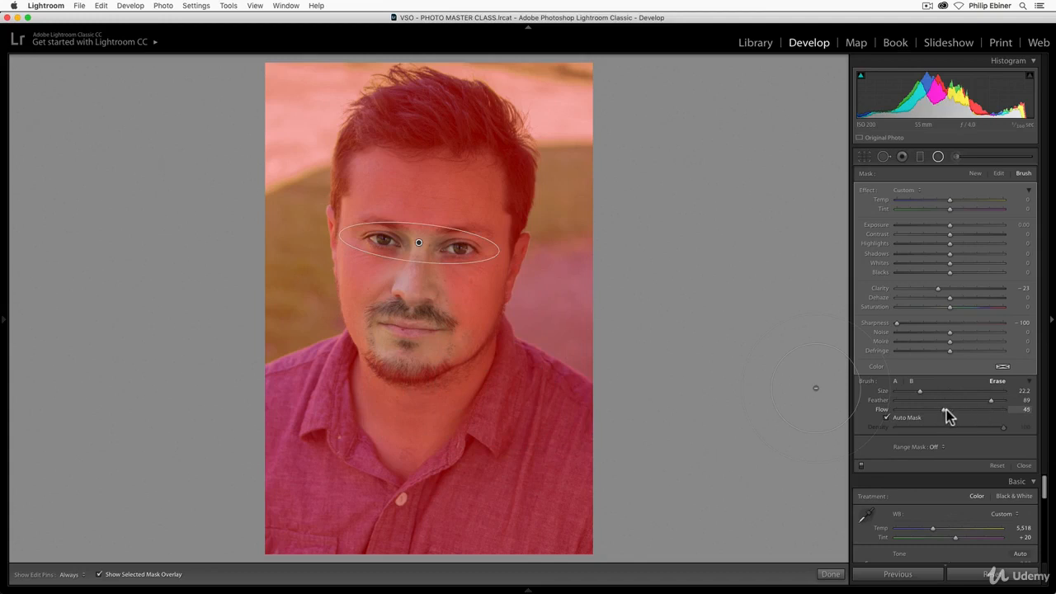
mouse_move(422, 205)
mouse_down()
mouse_move(405, 306)
mouse_move(406, 187)
mouse_move(471, 274)
mouse_move(437, 182)
mouse_move(500, 247)
mouse_up()
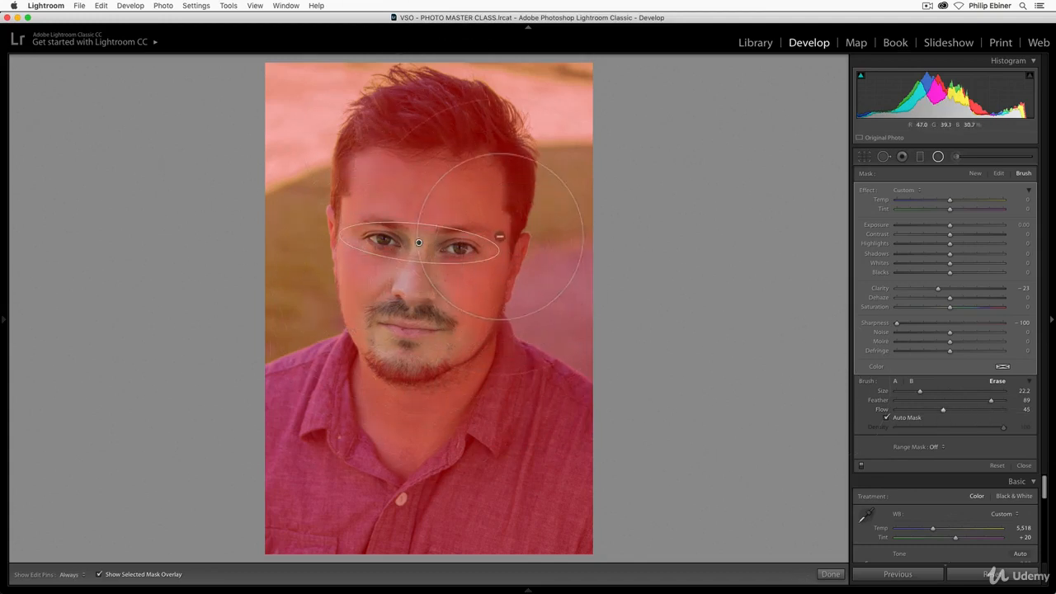
mouse_move(412, 189)
mouse_down()
mouse_move(364, 311)
mouse_move(453, 193)
mouse_move(432, 294)
mouse_move(462, 247)
mouse_up()
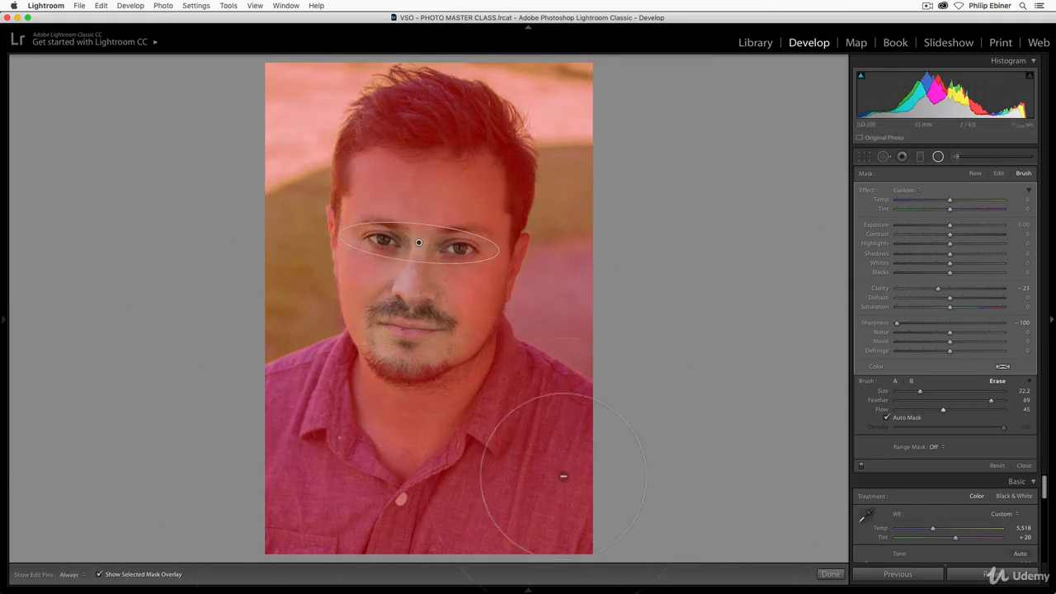
key(o)
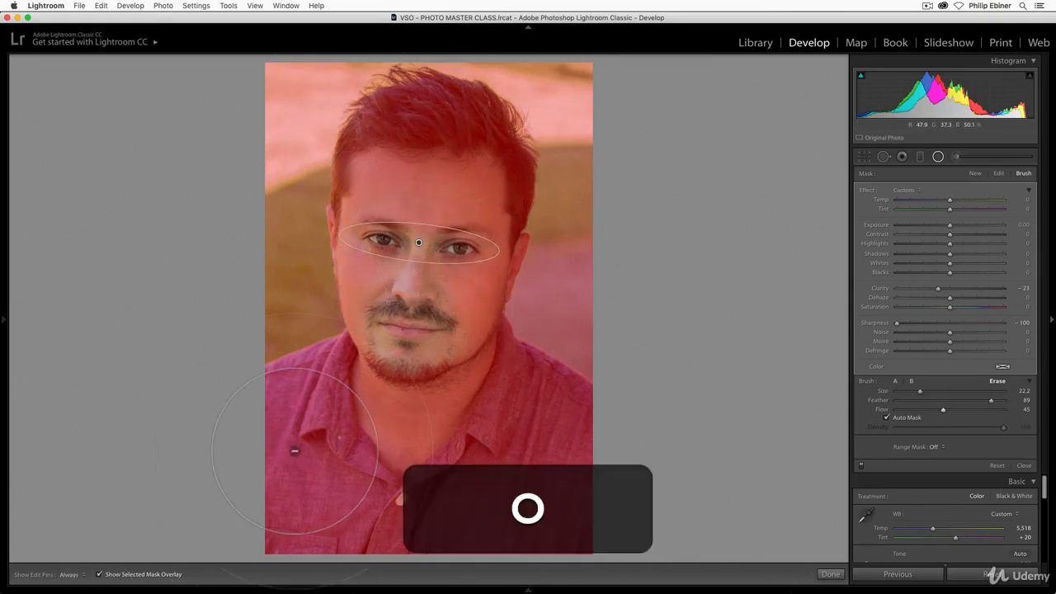
key(o)
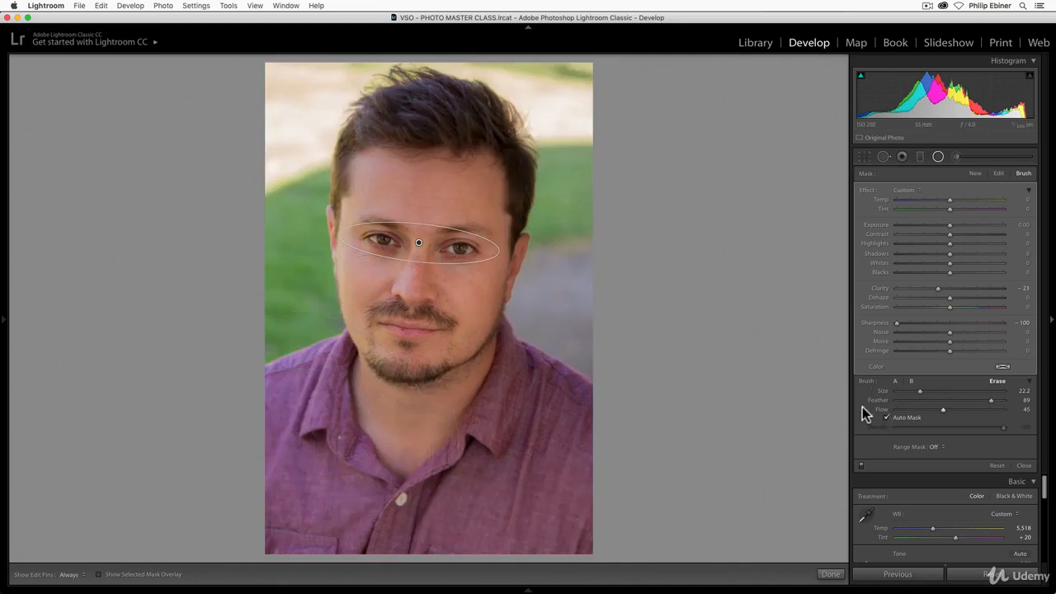
- Compare the portrait with and without the radial filter's softening
click(862, 466)
click(863, 467)
click(862, 467)
click(863, 467)
click(862, 467)
click(862, 467)
- Add a second radial filter as a slightly tilted oval around the face from hairline to chin, and check its mask overlay
click(939, 158)
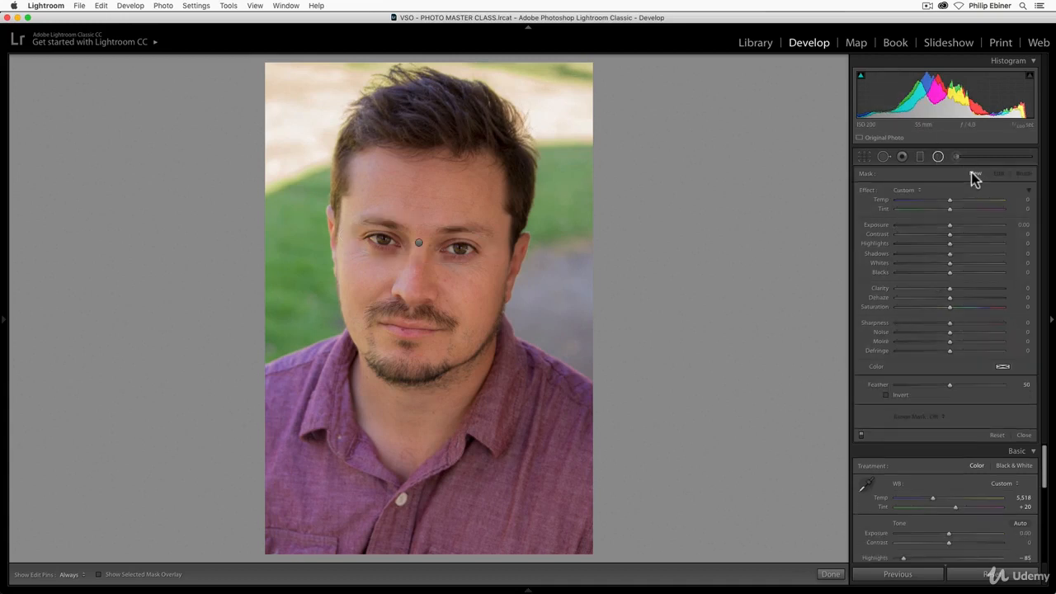
drag(390, 183, 420, 249)
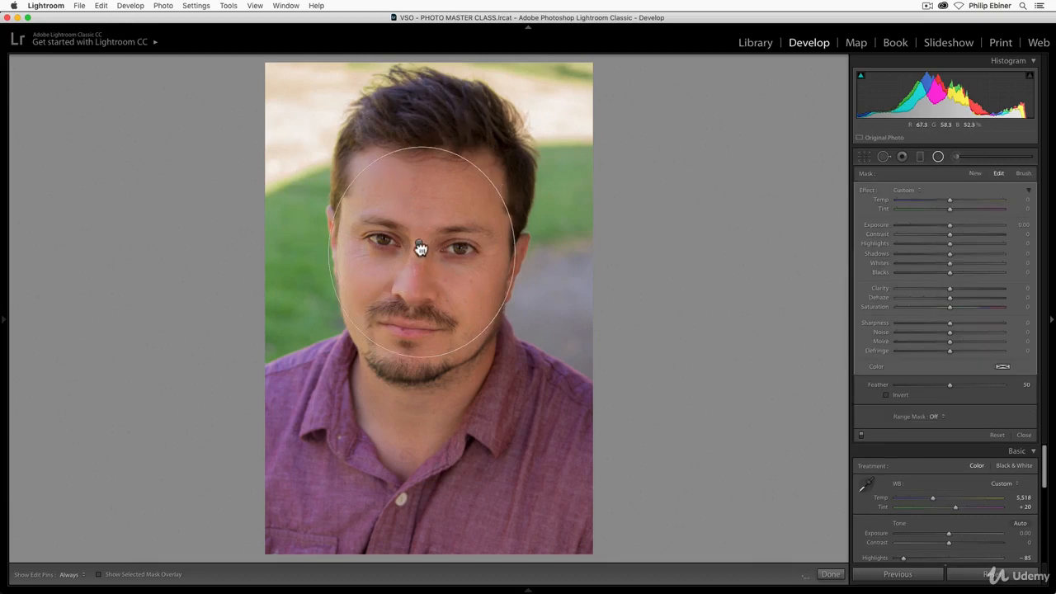
drag(421, 142, 439, 117)
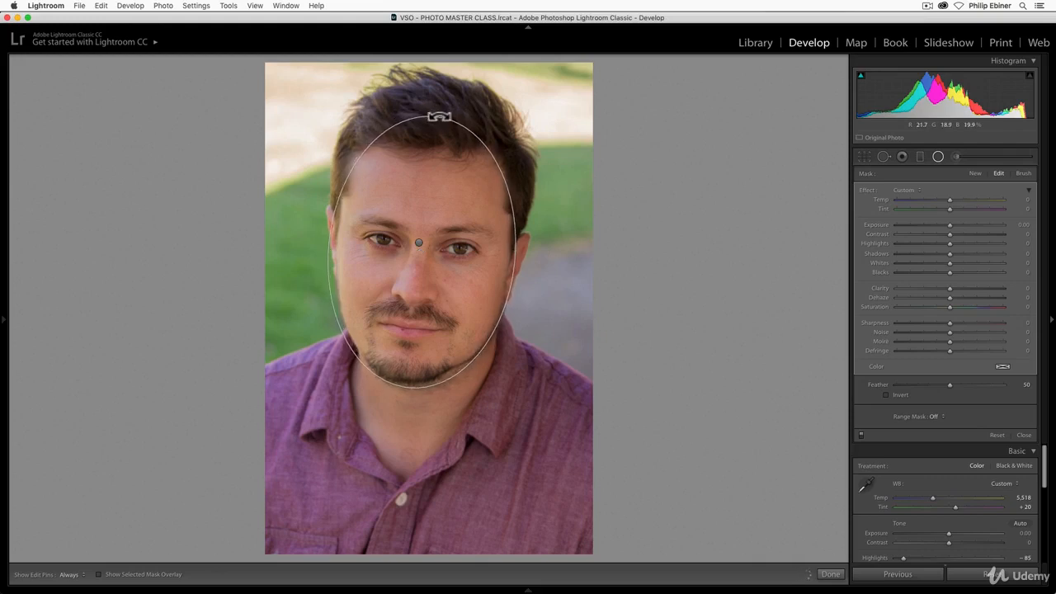
key(o)
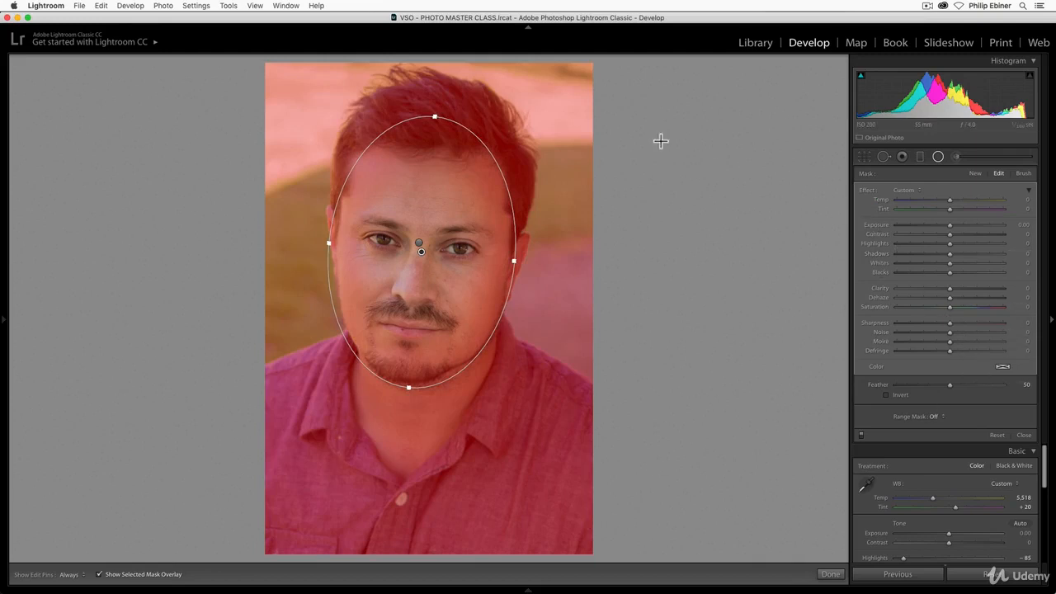
key(o)
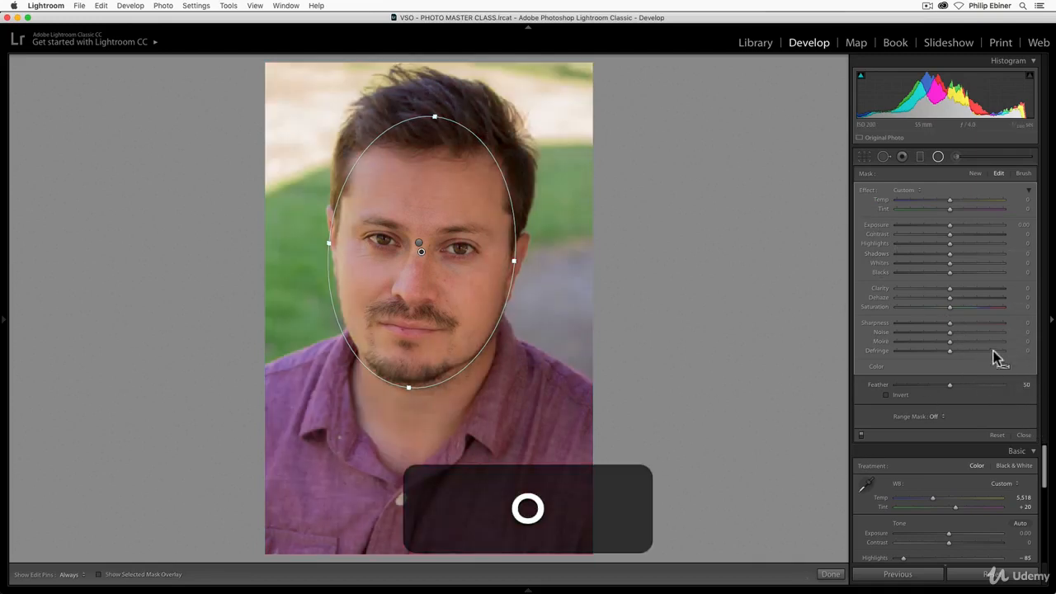
- Set the face radial filter's Sharpness to -50 and compare the portrait with and without the radial filters
drag(912, 323, 867, 325)
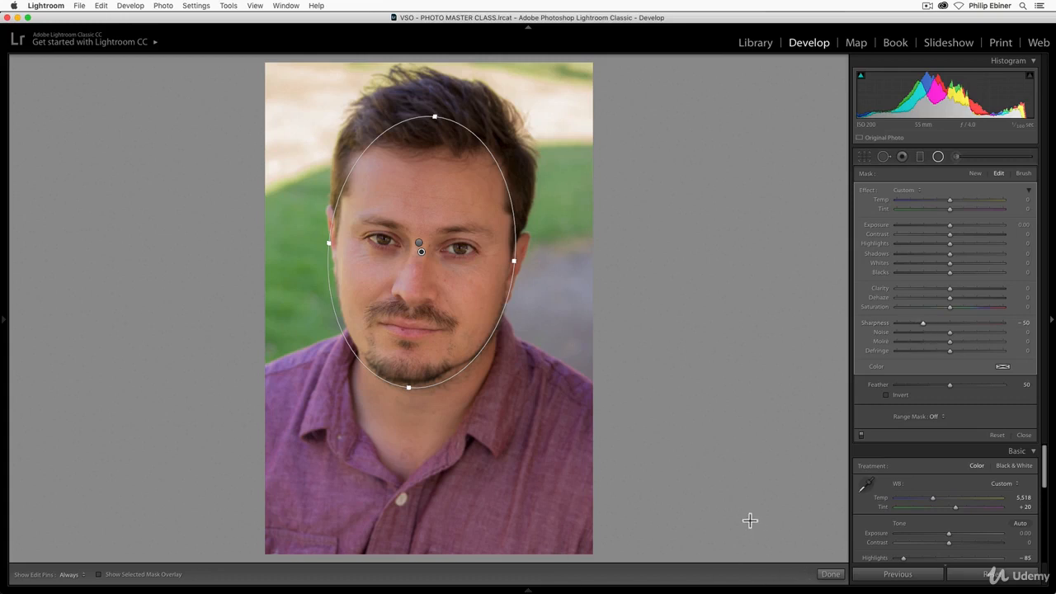
click(861, 436)
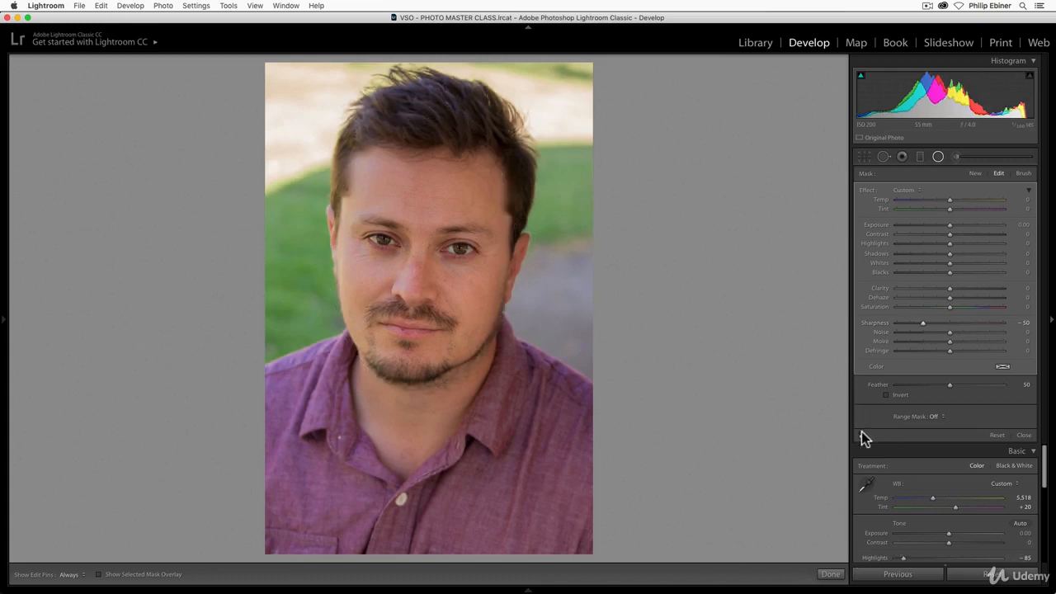
click(861, 433)
click(861, 435)
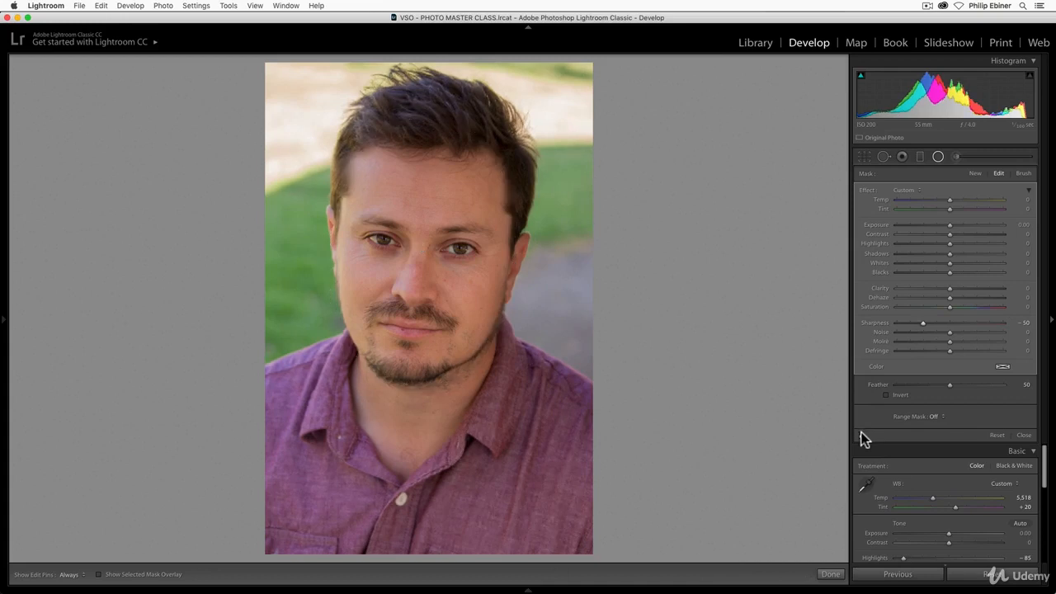
click(831, 573)
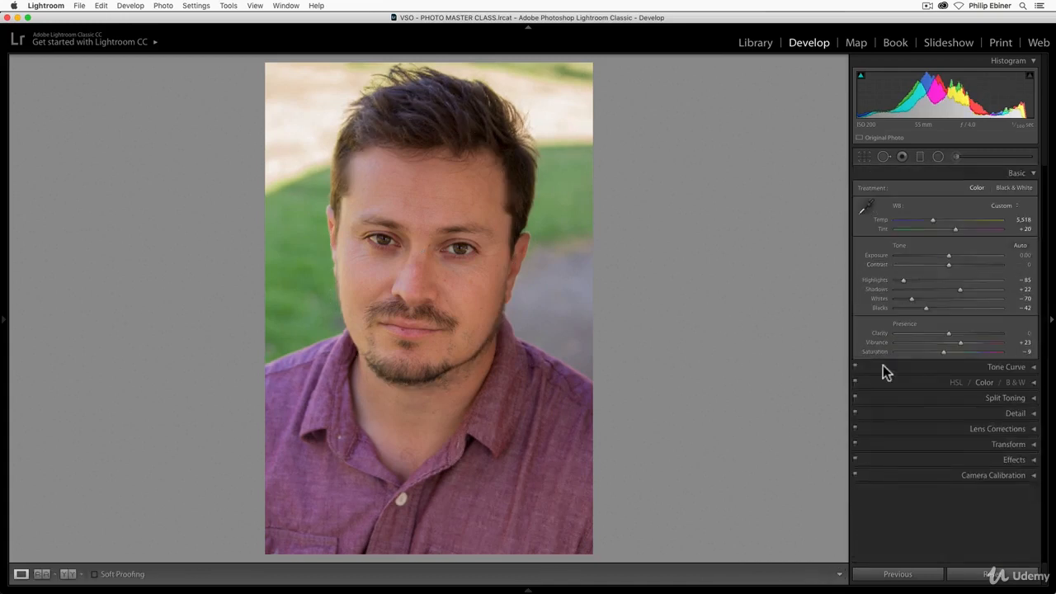
key(shift+m)
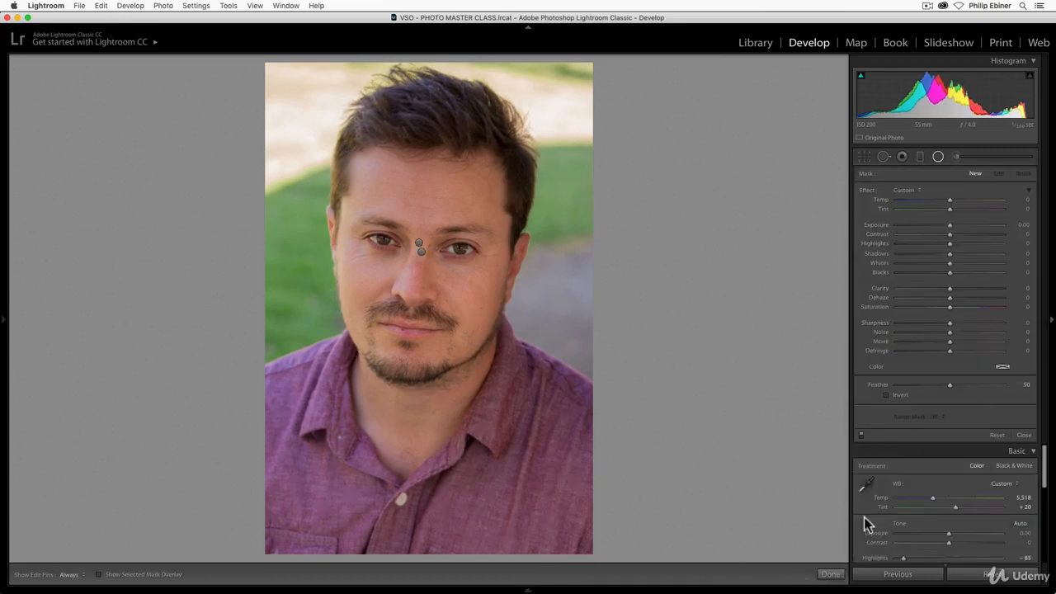
- Finish the radial filter editing and compare the whole portrait before and after all adjustments
click(831, 574)
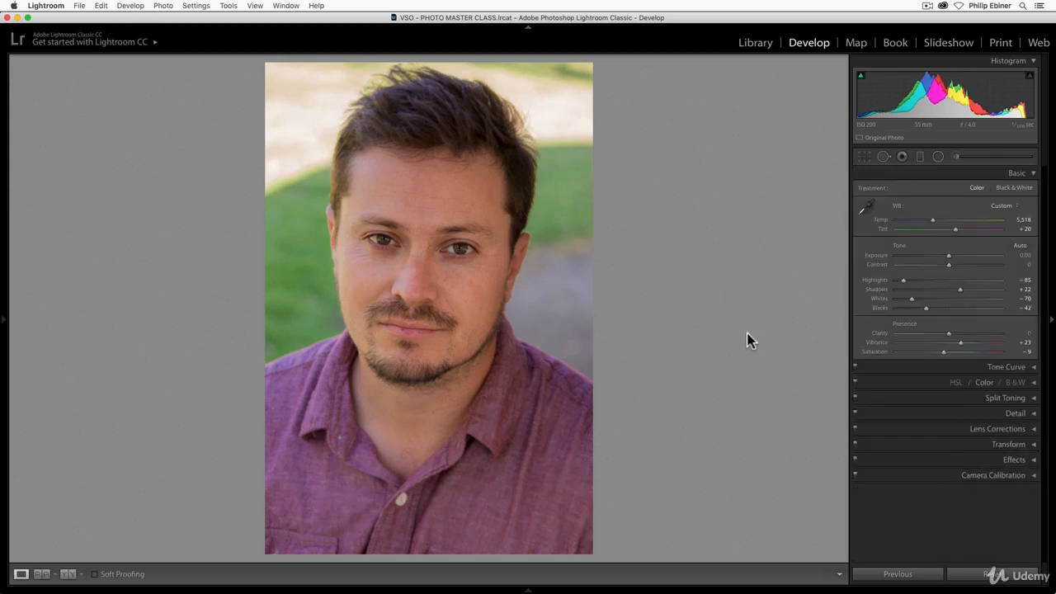
key(backslash)
key(backslash)
key(backslash)
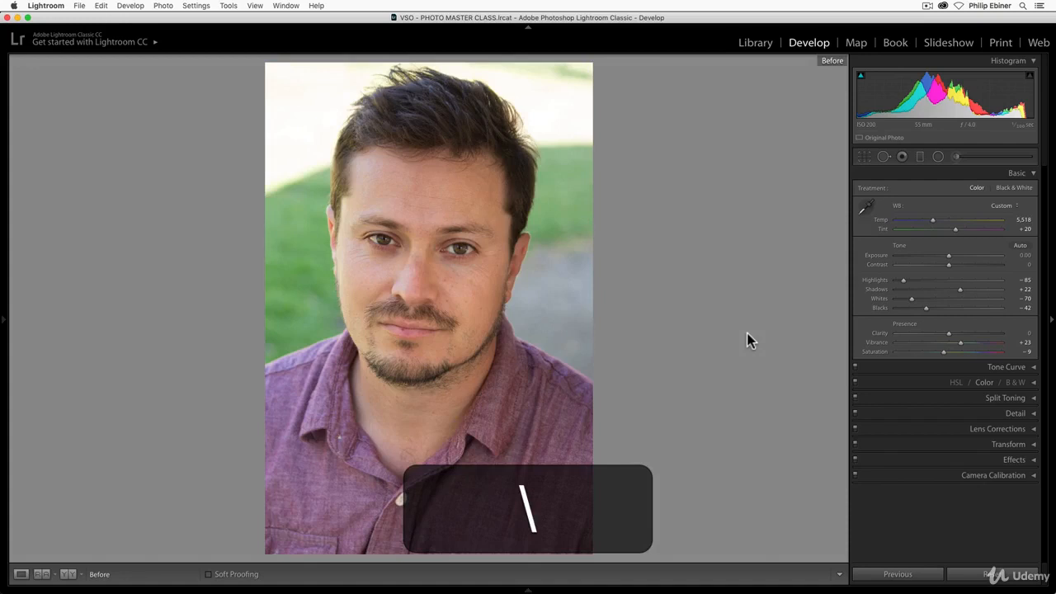
key(backslash)
key(backslash)
key(backslash)
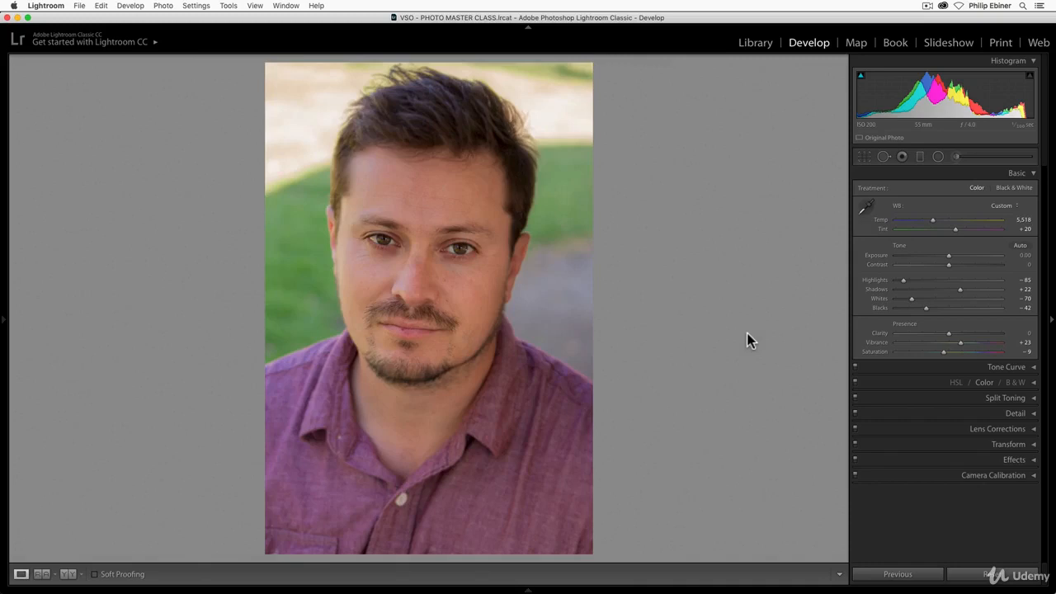
- Paint an adjustment brush mask over both eyes with brush Size 6.7 and check it with the mask overlay
key(z)
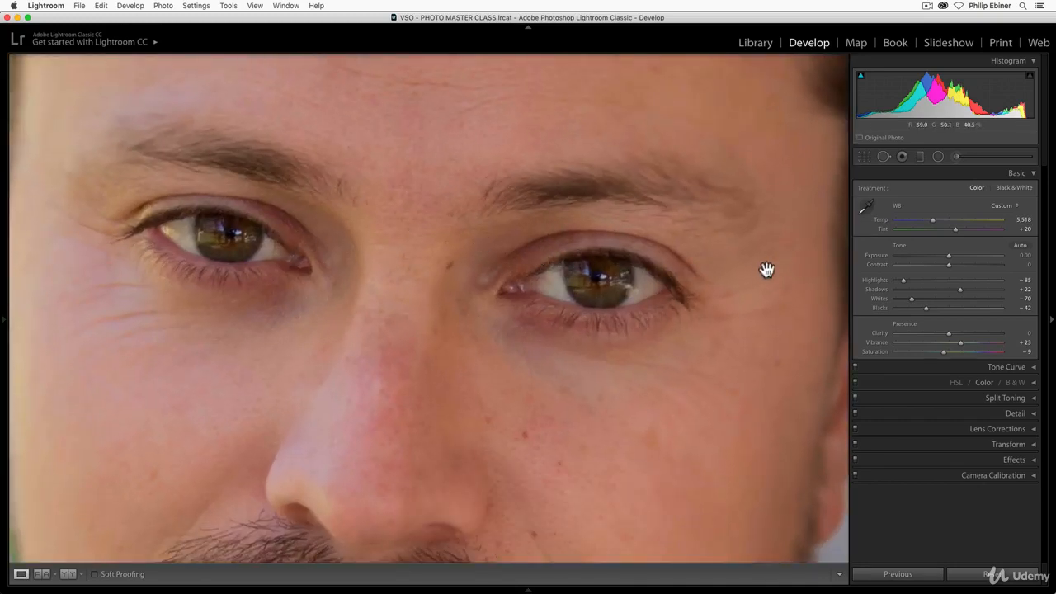
click(956, 157)
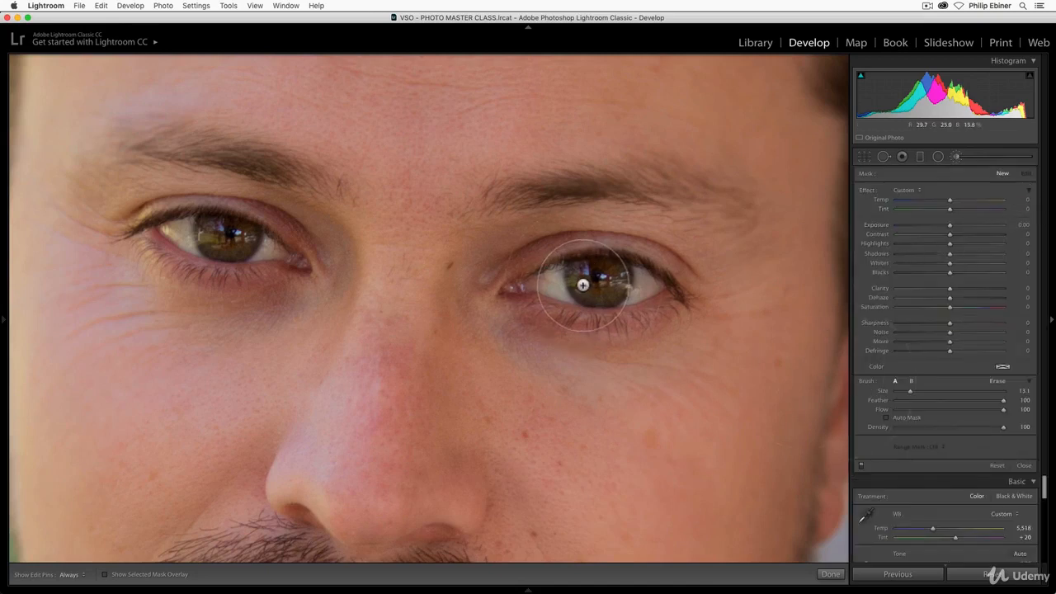
drag(910, 390, 904, 392)
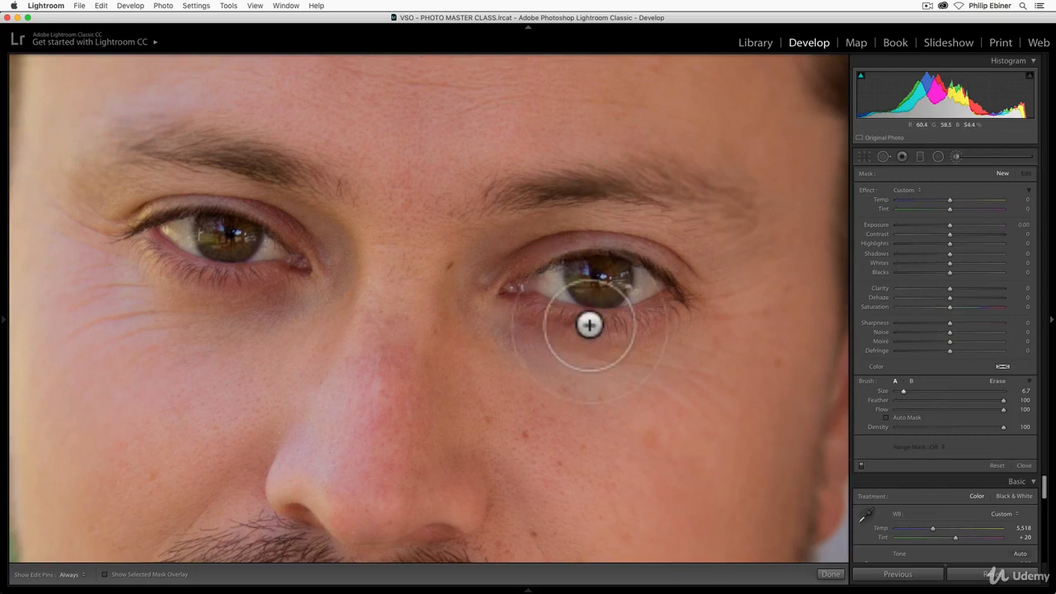
mouse_move(590, 323)
mouse_down()
mouse_move(689, 316)
mouse_move(641, 333)
mouse_move(583, 328)
mouse_move(611, 333)
mouse_up()
key(o)
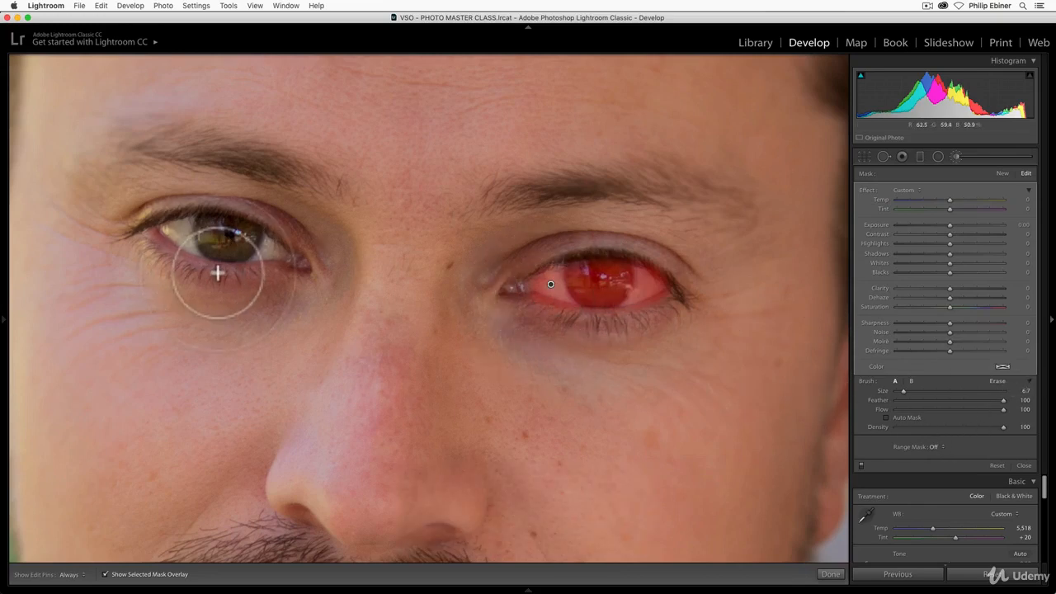
key(h)
mouse_move(217, 273)
mouse_down()
mouse_move(304, 286)
mouse_move(217, 275)
mouse_up()
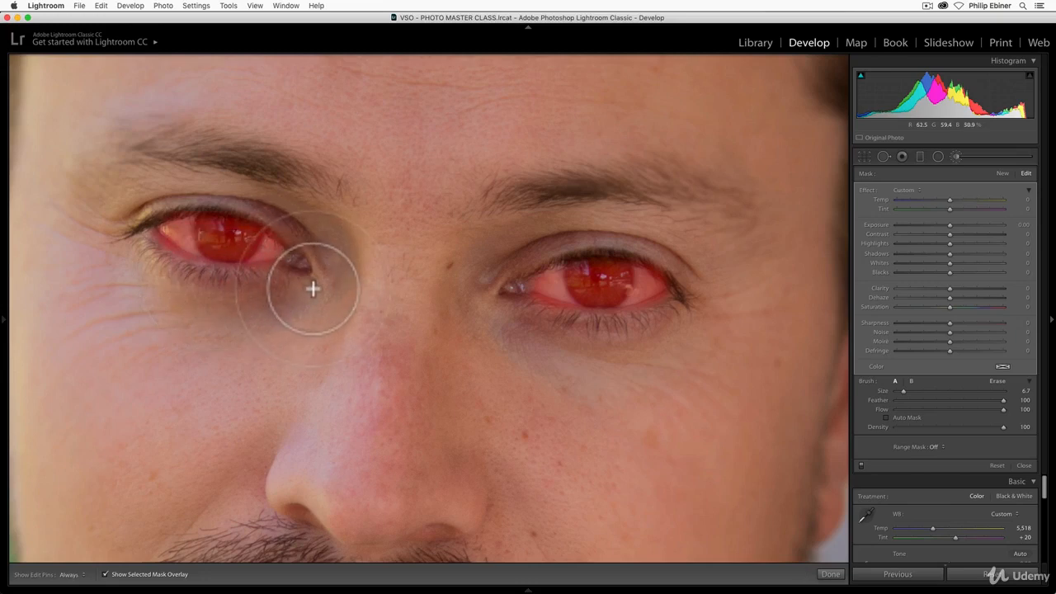
- Limit the eye mask to the whites with a Color range mask sampled from the eye, Amount 24, and hide the overlay
click(938, 448)
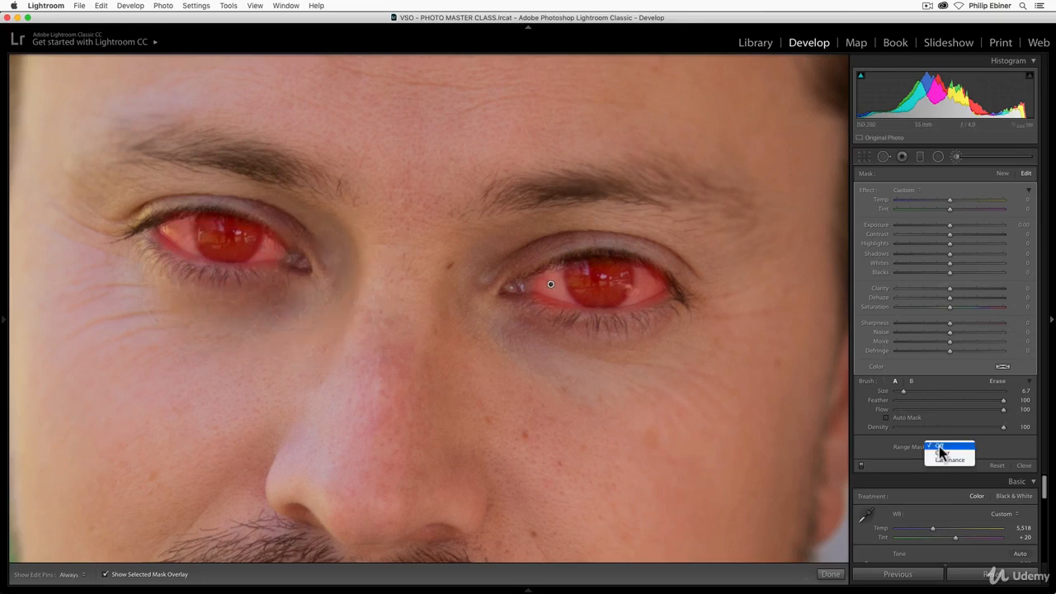
click(954, 454)
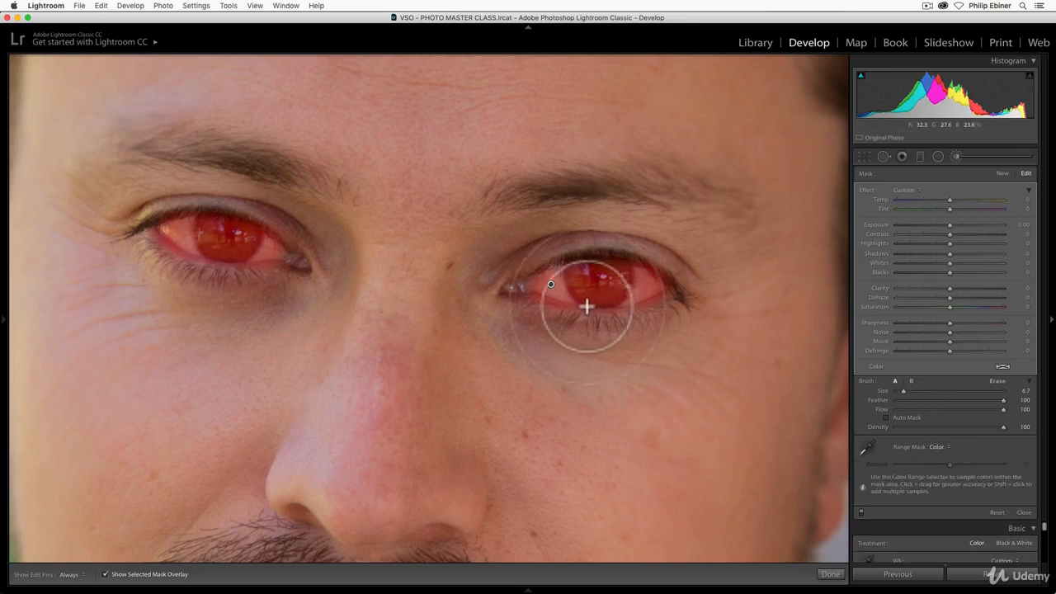
click(866, 450)
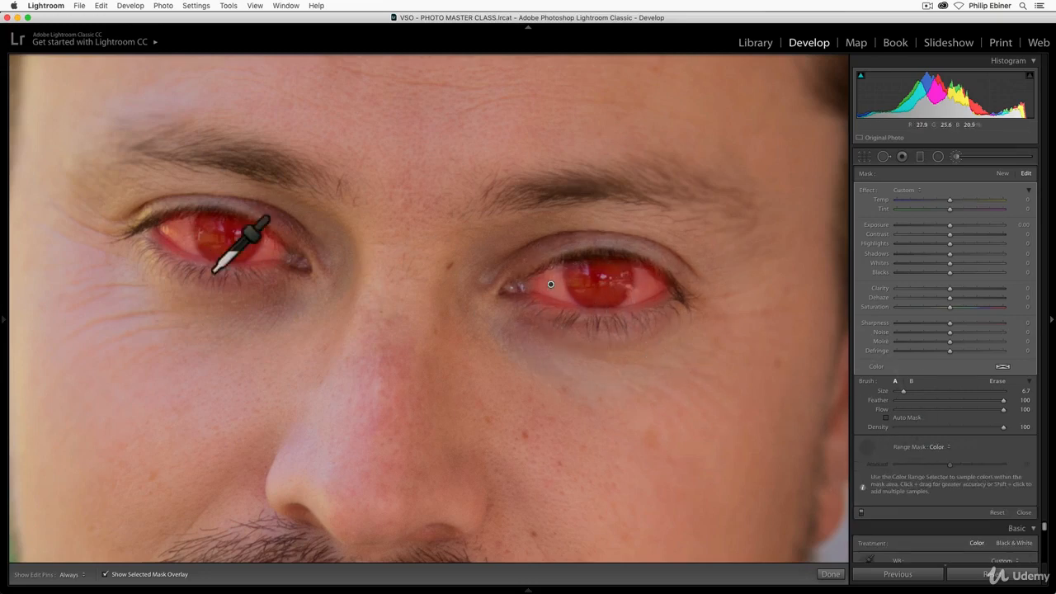
click(268, 279)
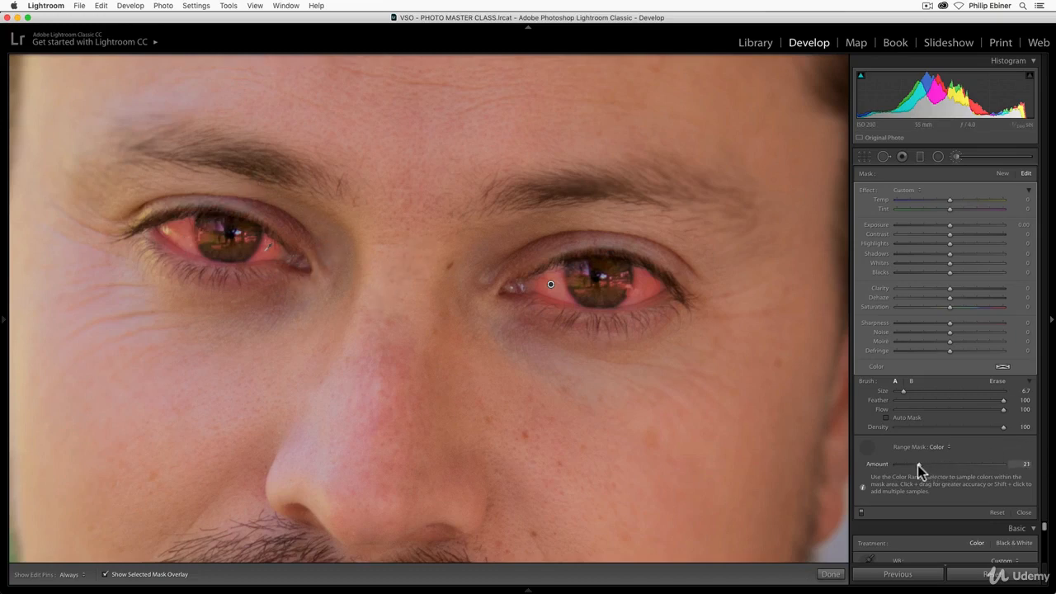
drag(998, 470, 926, 469)
key(o)
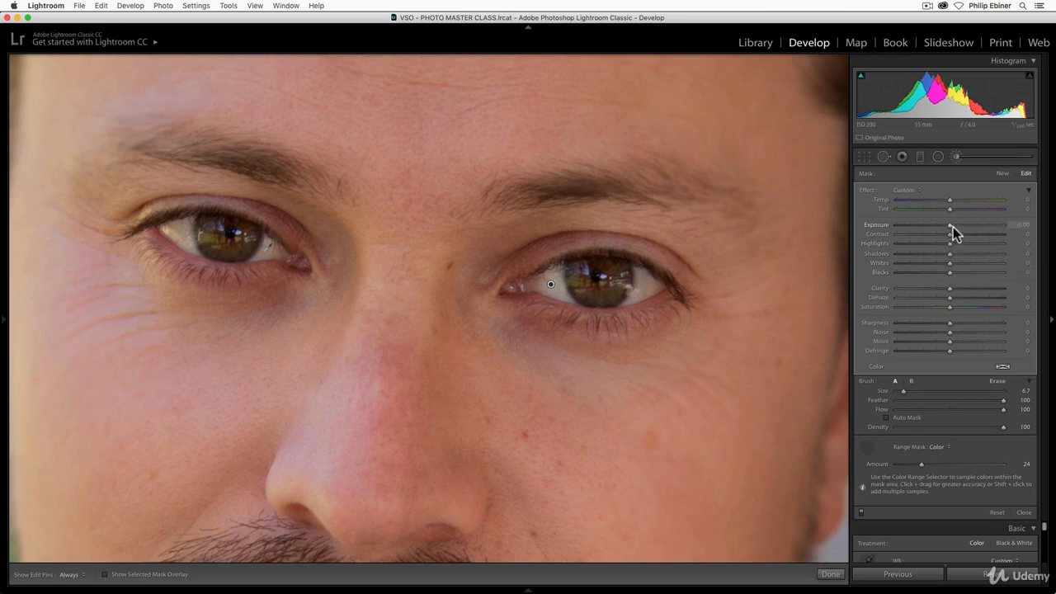
- Set the eye-white mask's Whites to 49 and compare the eyes before and after
drag(952, 225, 967, 263)
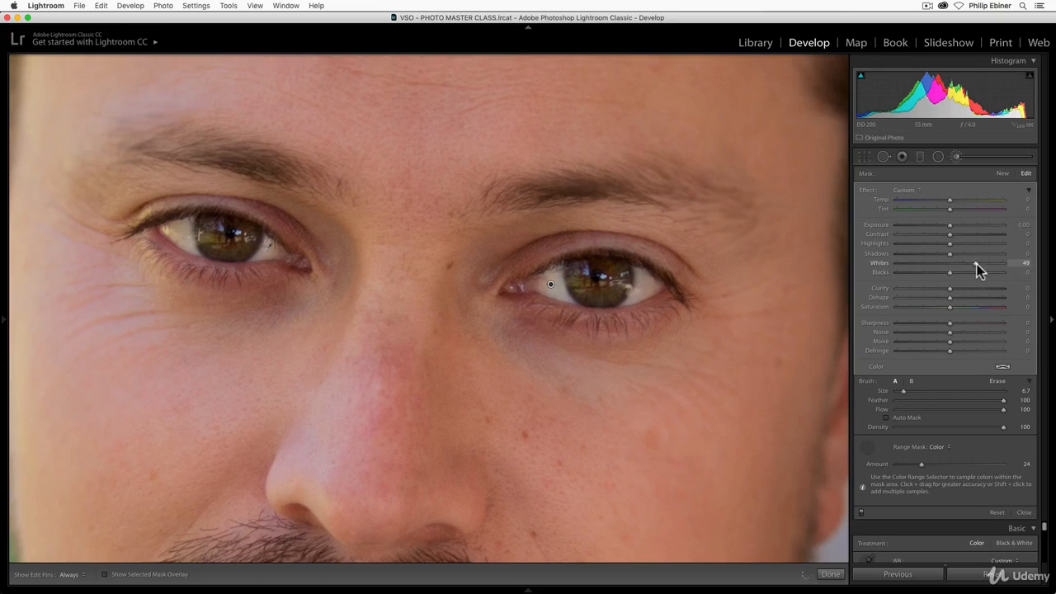
key(backslash)
key(backslash)
key(backslash)
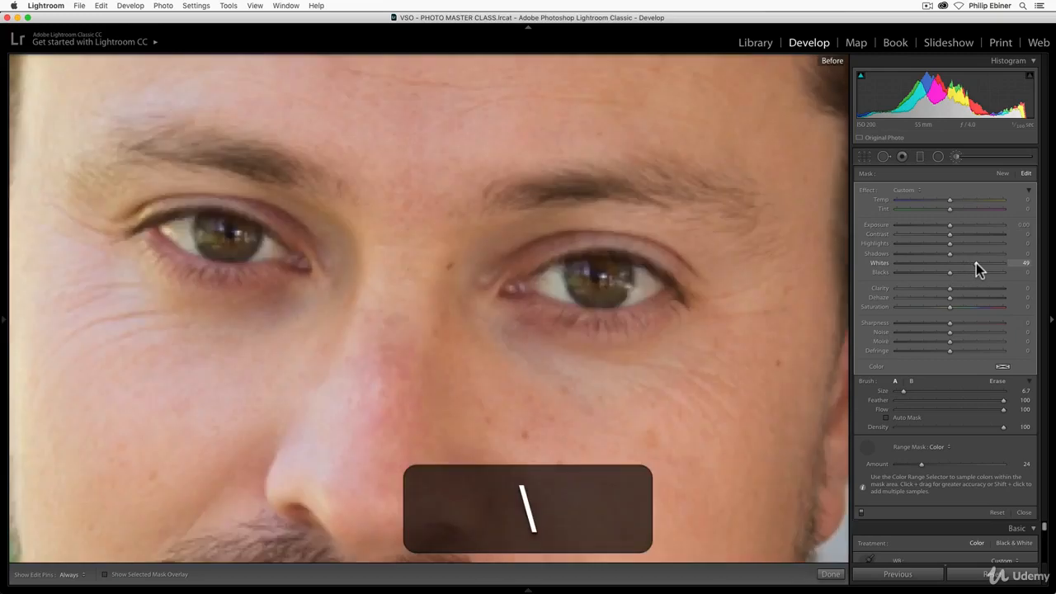
key(backslash)
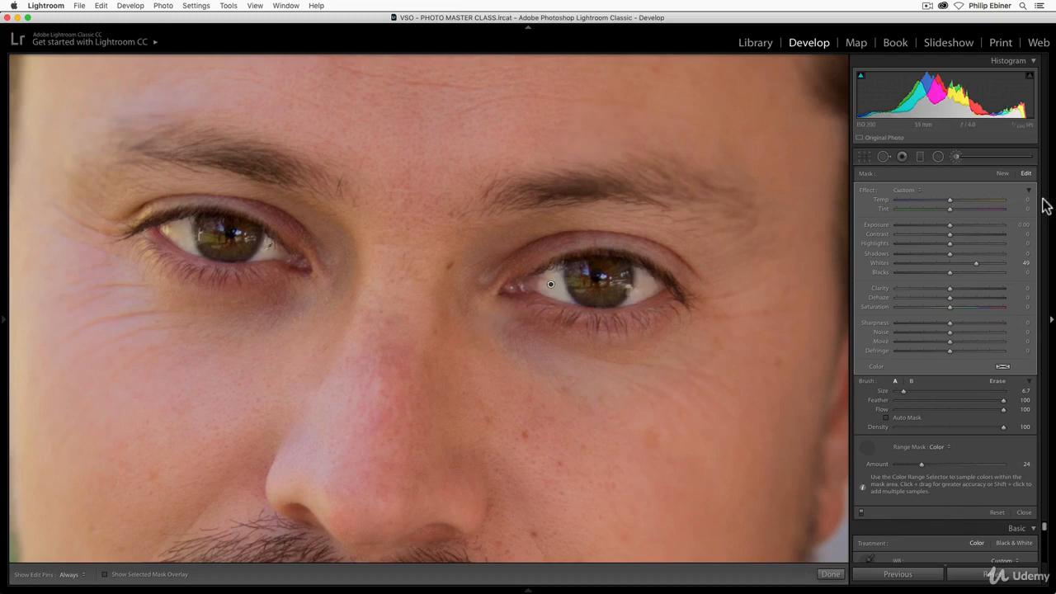
- Add a new brush adjustment over both irises and apply the Iris Enhance effect
click(1002, 175)
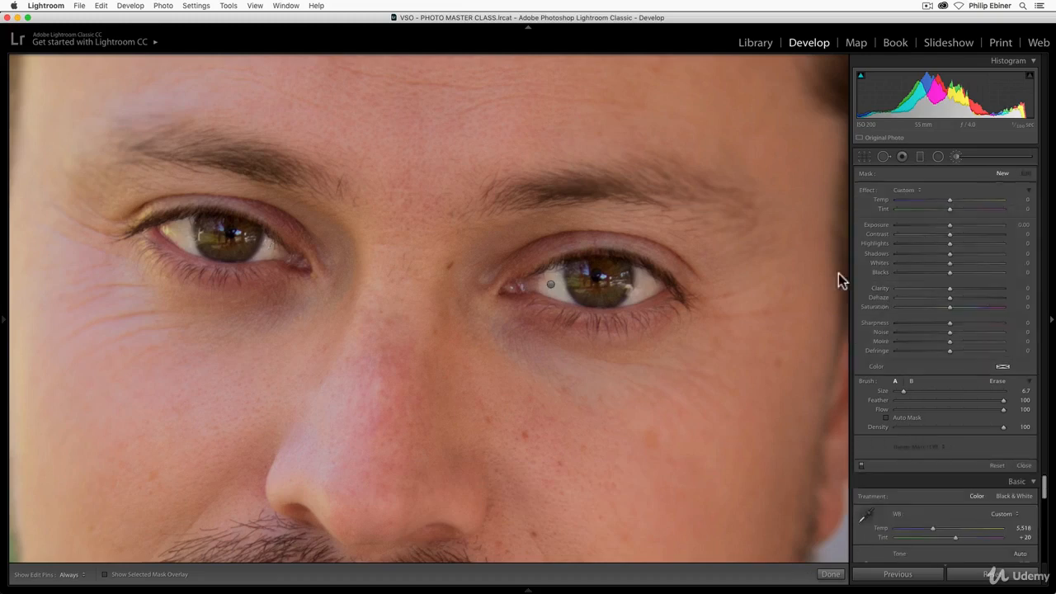
mouse_move(587, 276)
mouse_down()
mouse_move(653, 312)
mouse_move(643, 313)
mouse_up()
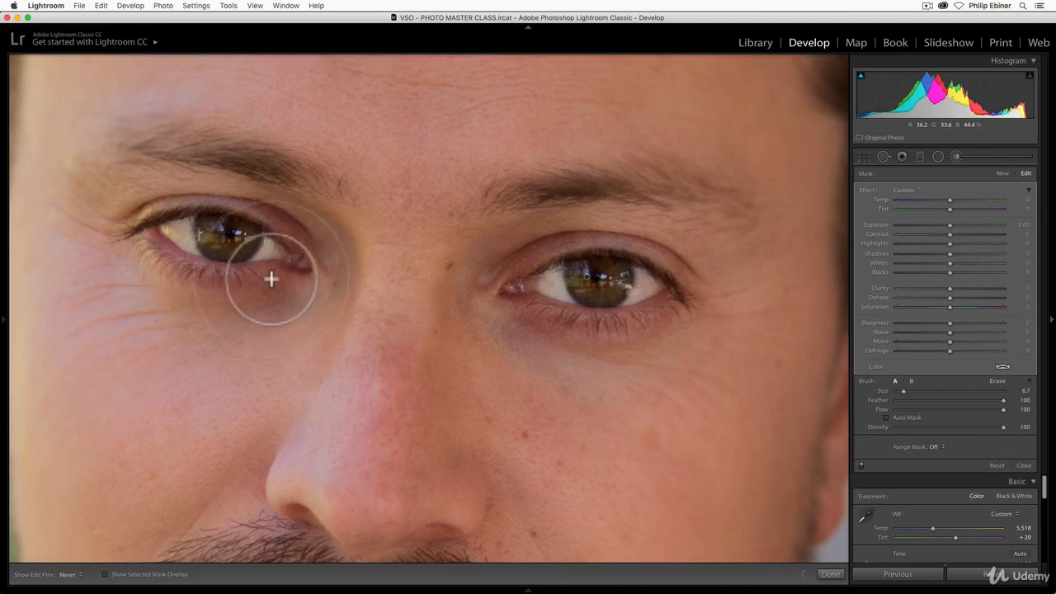
click(905, 191)
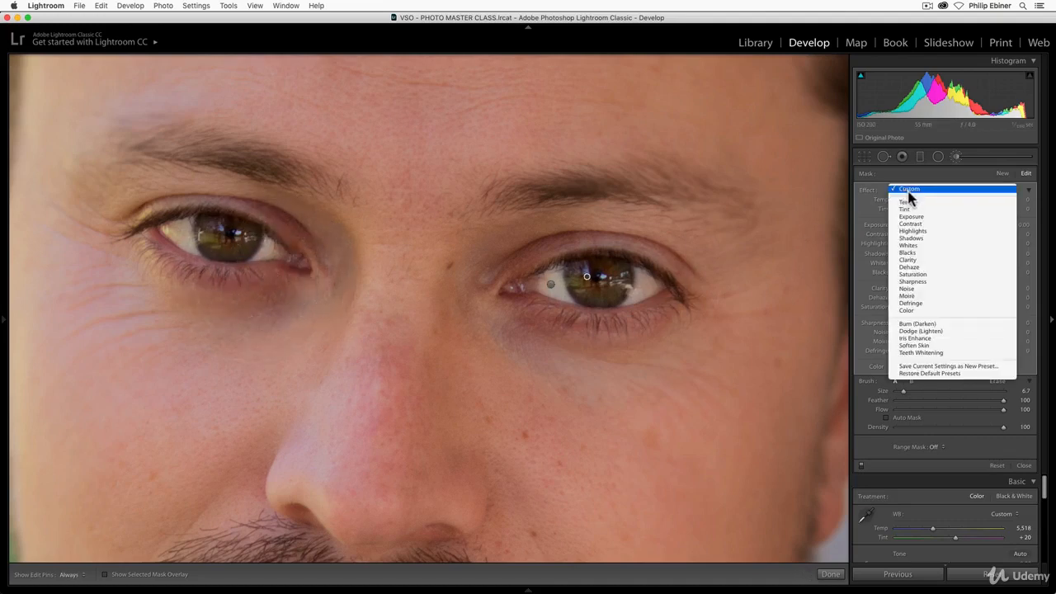
click(931, 339)
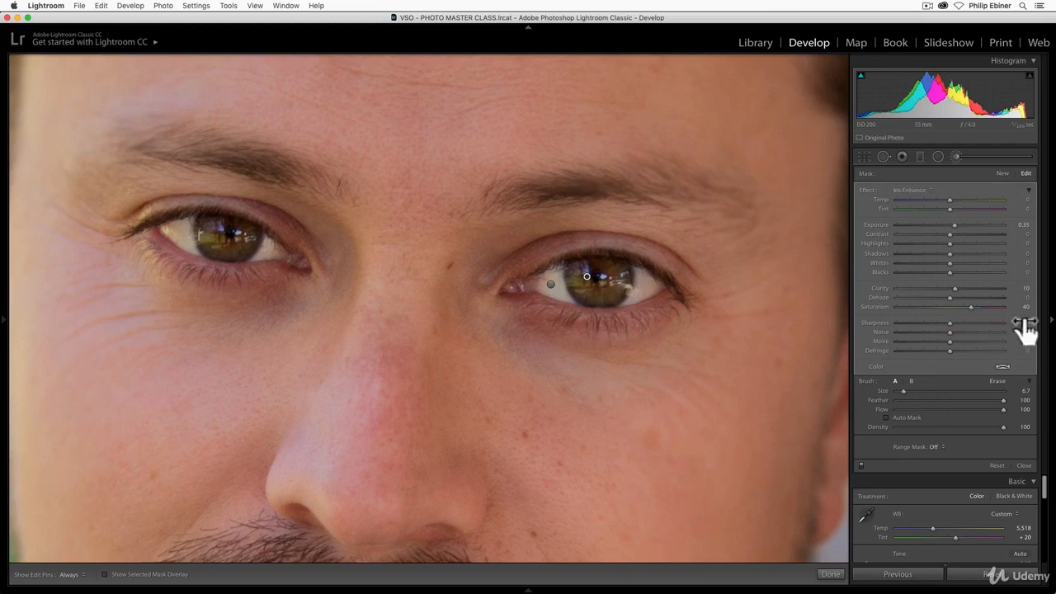
- Heal the dark spot on the lower lip with spot removal Size 44, moving the sample source to clean skin on the same lip
key(space)
mouse_move(580, 210)
mouse_down()
mouse_move(567, 292)
mouse_move(668, 482)
mouse_move(575, 104)
mouse_up()
drag(509, 313, 685, 6)
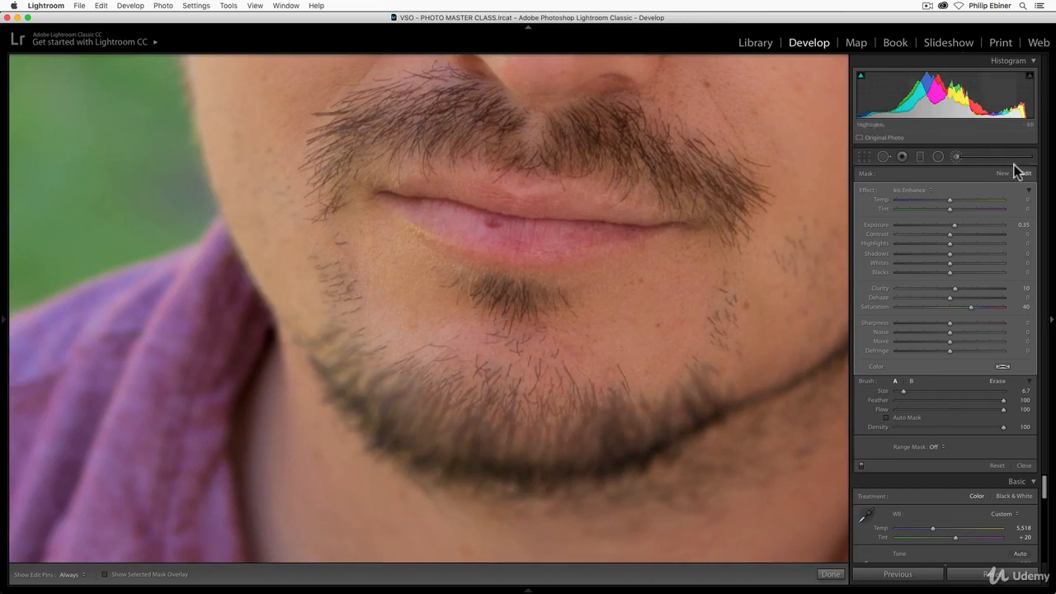
click(883, 158)
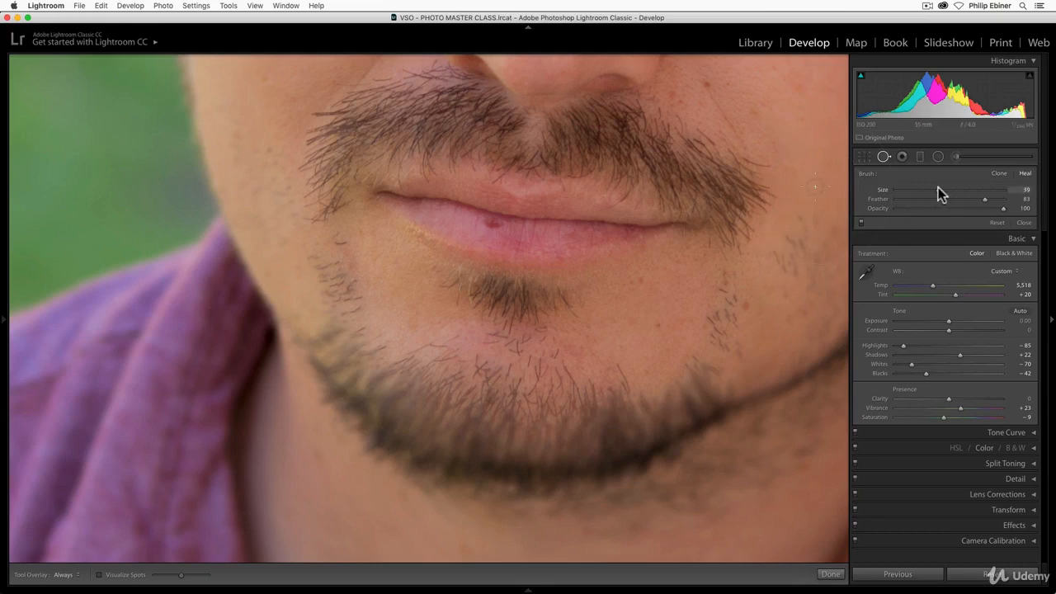
drag(939, 188, 942, 186)
drag(487, 221, 496, 226)
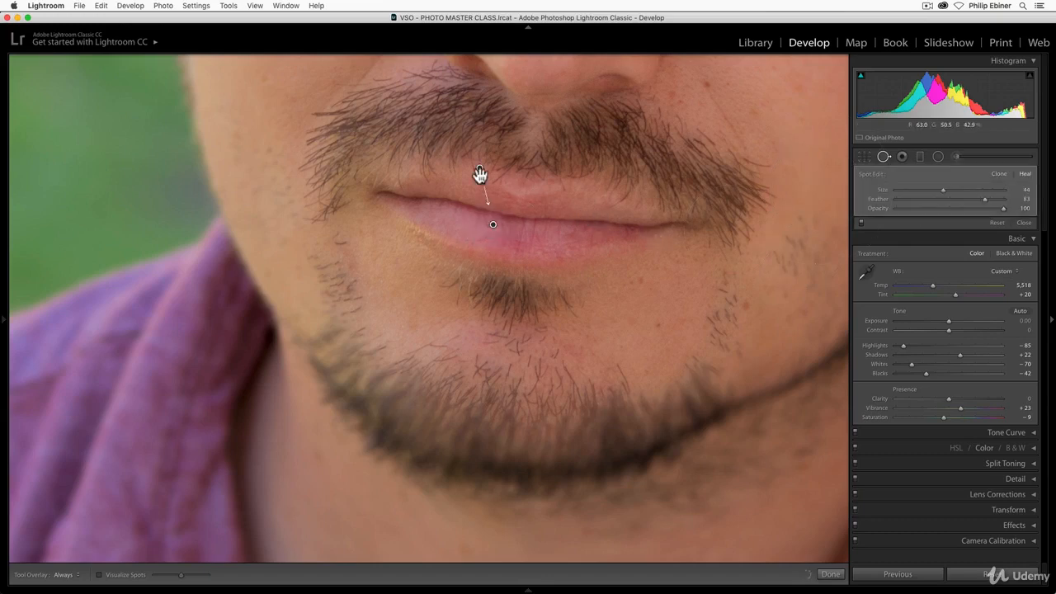
mouse_move(481, 172)
mouse_down()
mouse_move(538, 221)
mouse_move(533, 235)
mouse_up()
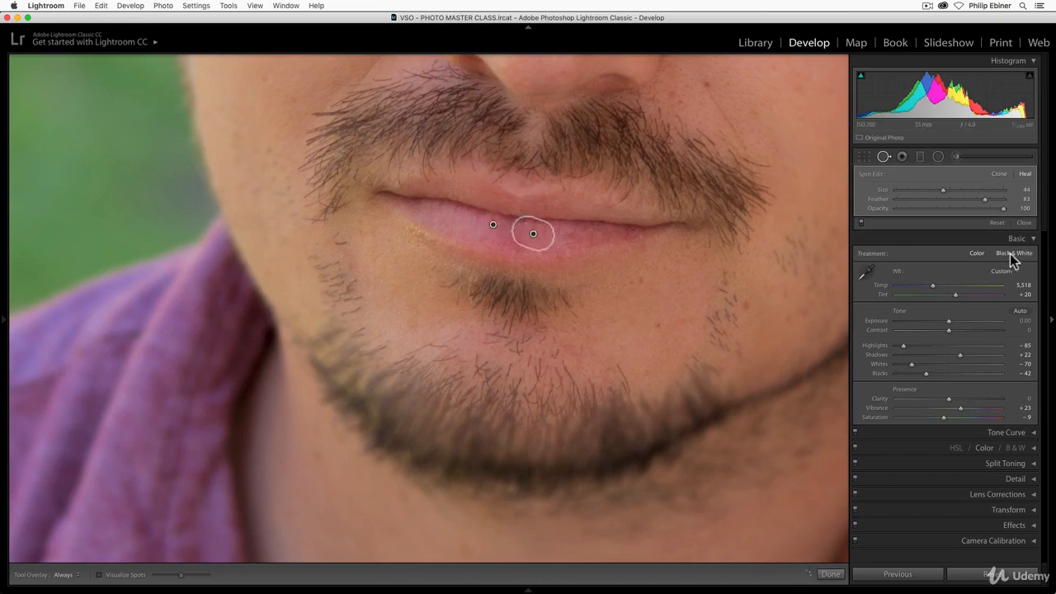
- Heal a spot on the forehead above the right-hand eyebrow with spot removal Size 46, and return to the full portrait view
key(space)
drag(736, 224, 615, 591)
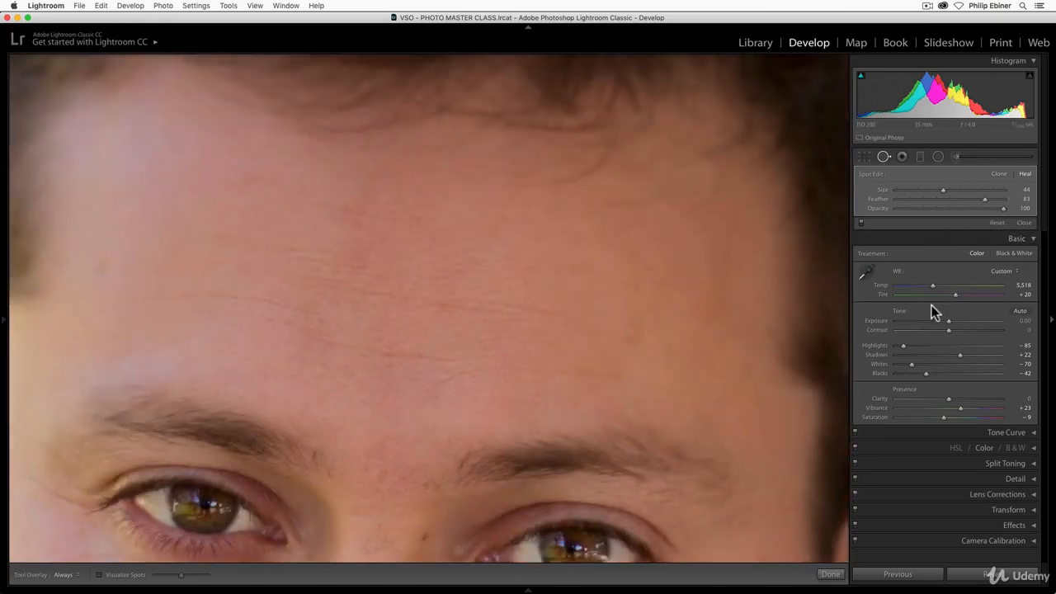
drag(943, 189, 946, 189)
click(627, 329)
key(z)
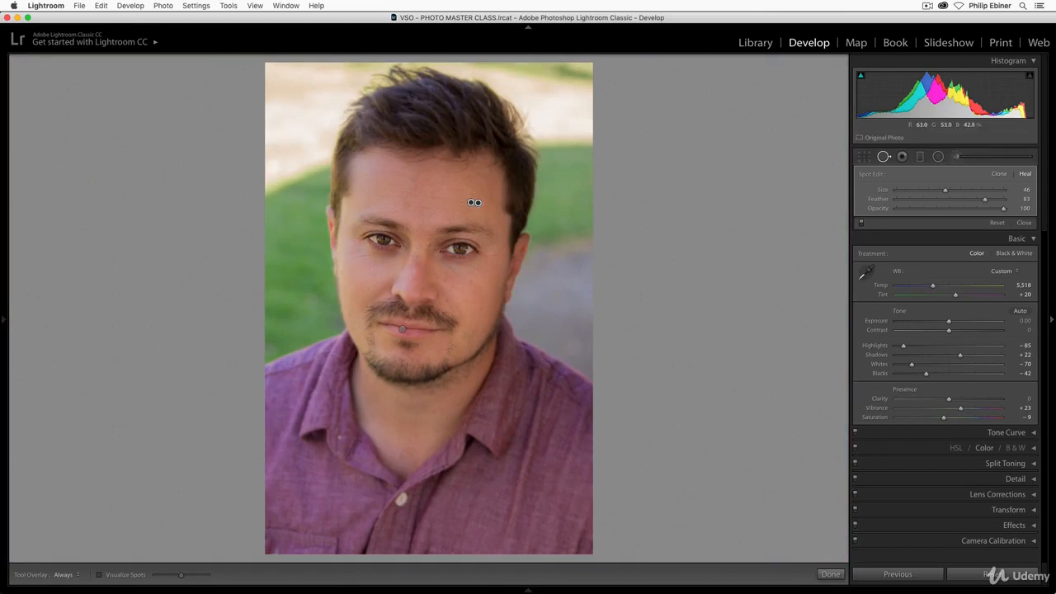
- Add a new brush adjustment with the Soften Skin effect and paint it over the facial skin at brush Size 6.7
click(956, 156)
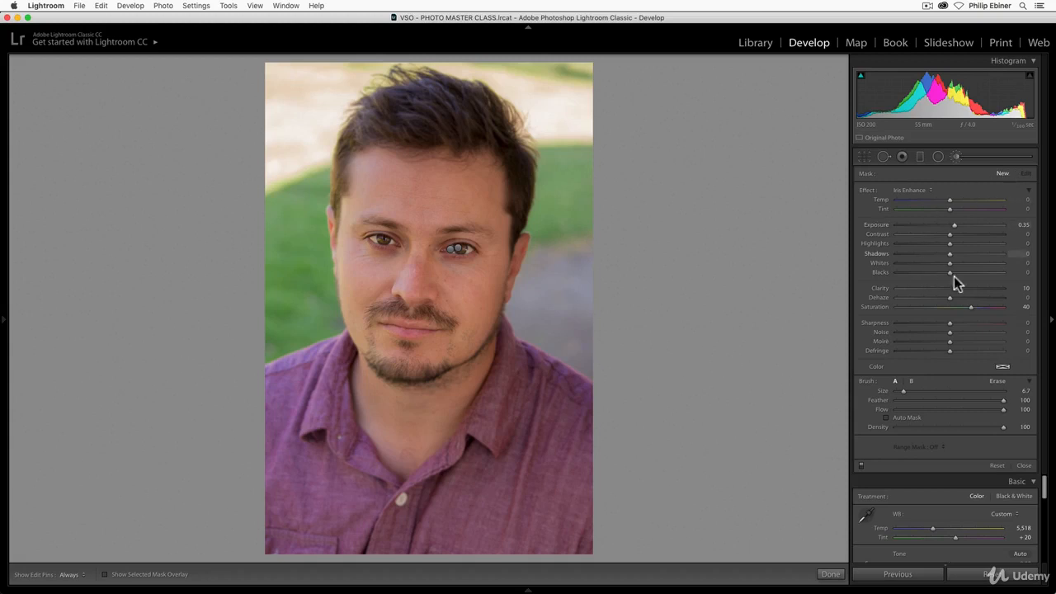
click(920, 189)
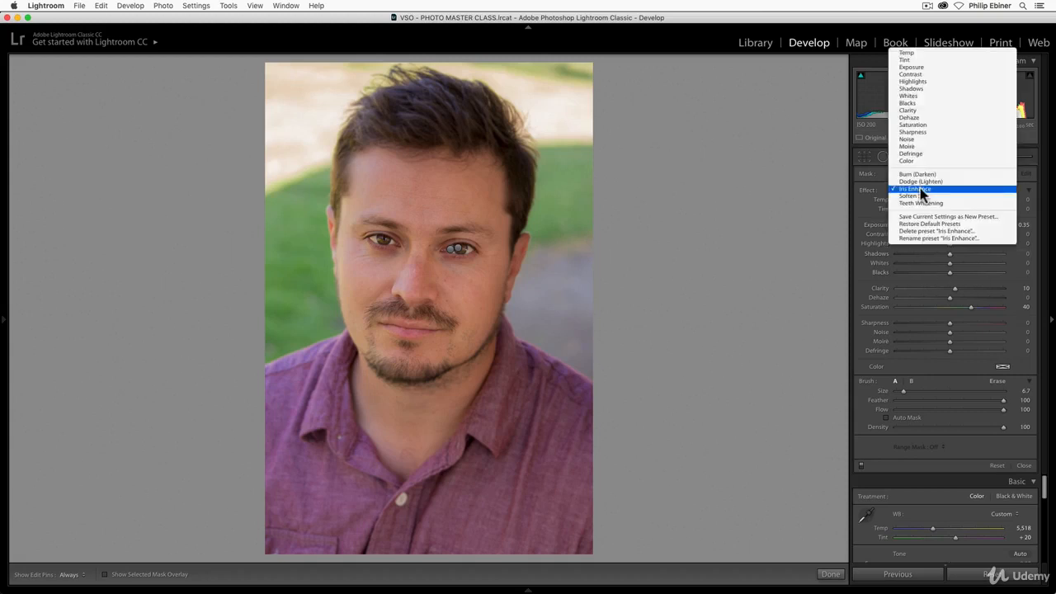
click(922, 197)
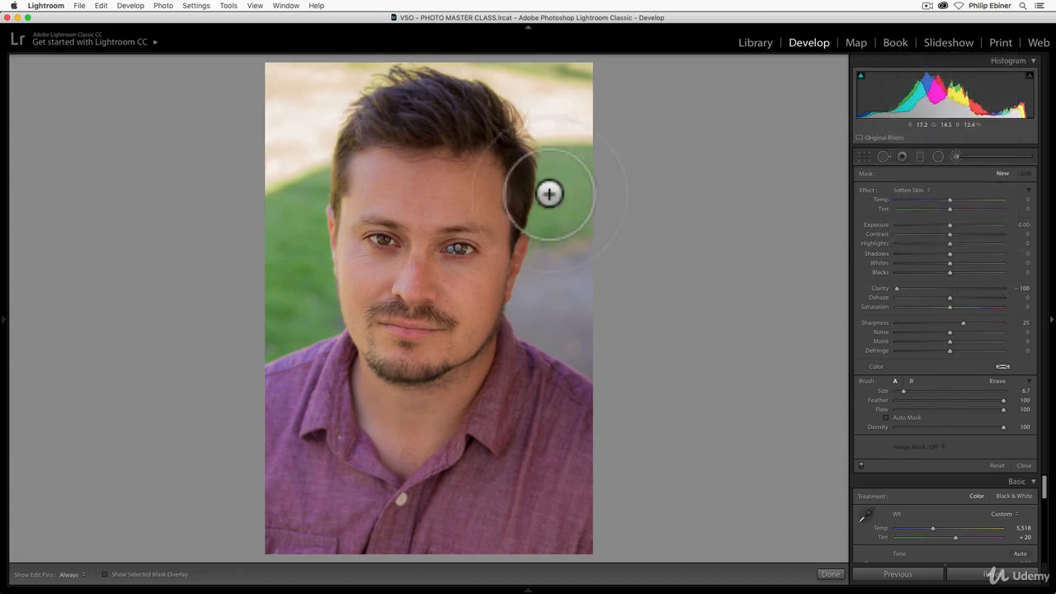
key(h)
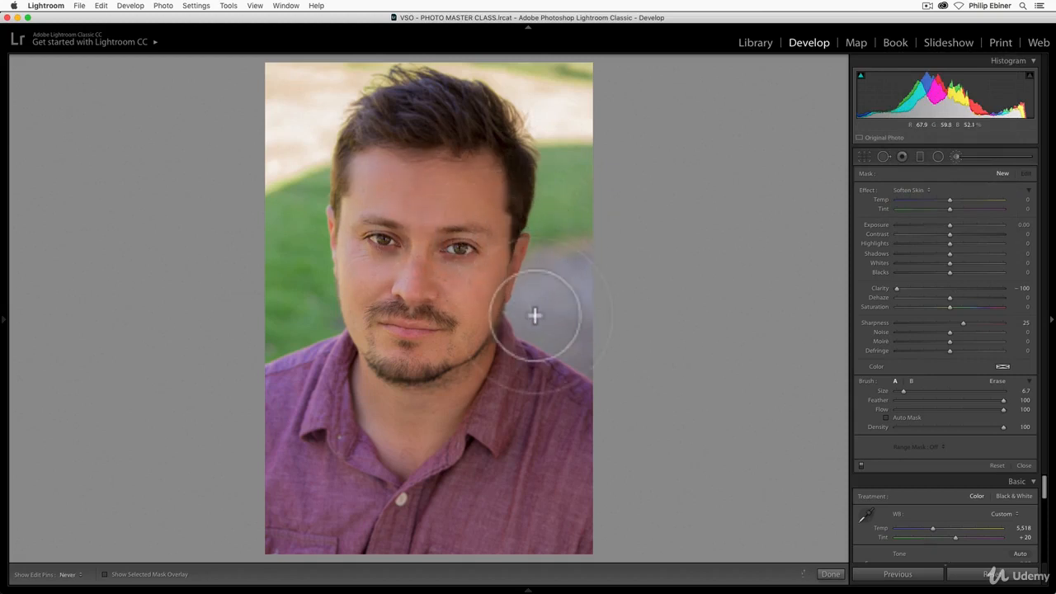
mouse_move(470, 317)
mouse_down()
mouse_move(404, 311)
mouse_move(401, 363)
mouse_move(511, 360)
mouse_up()
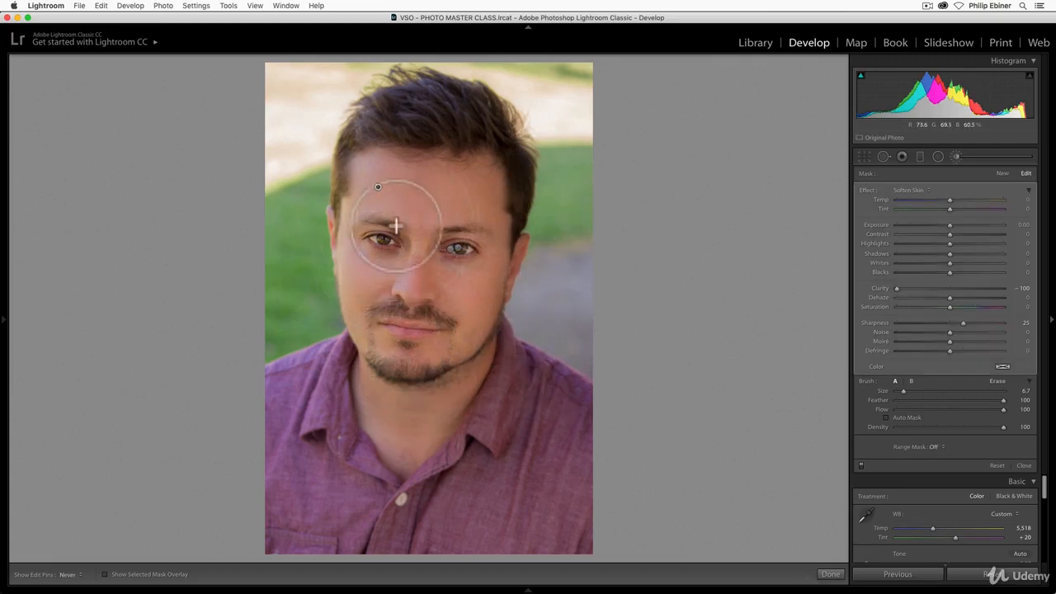
key(h)
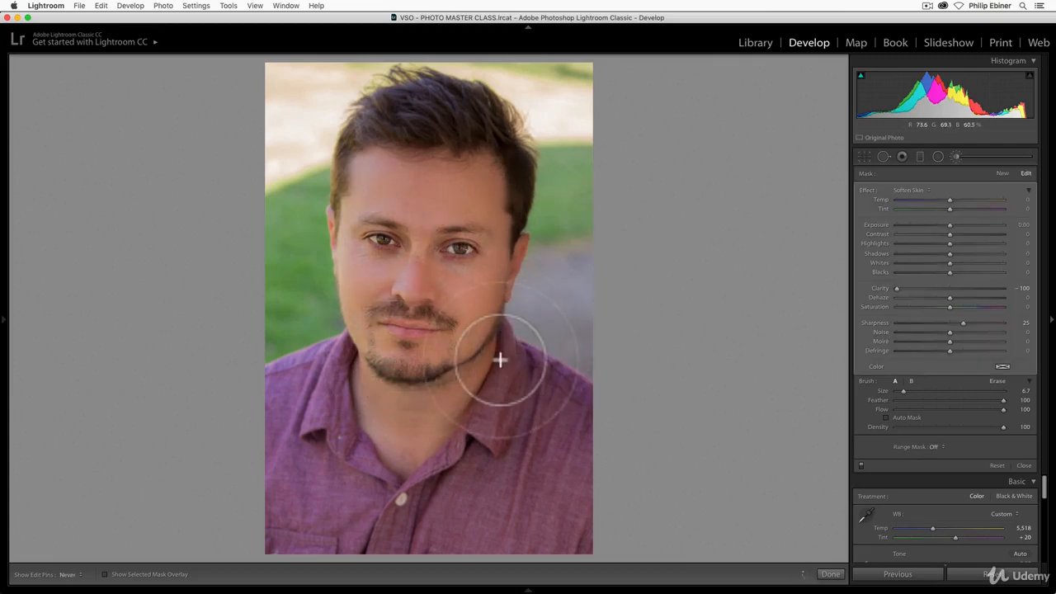
- Examine the softened skin around the eyes, nose and forehead up close
key(h)
key(z)
key(space)
drag(464, 451, 497, 177)
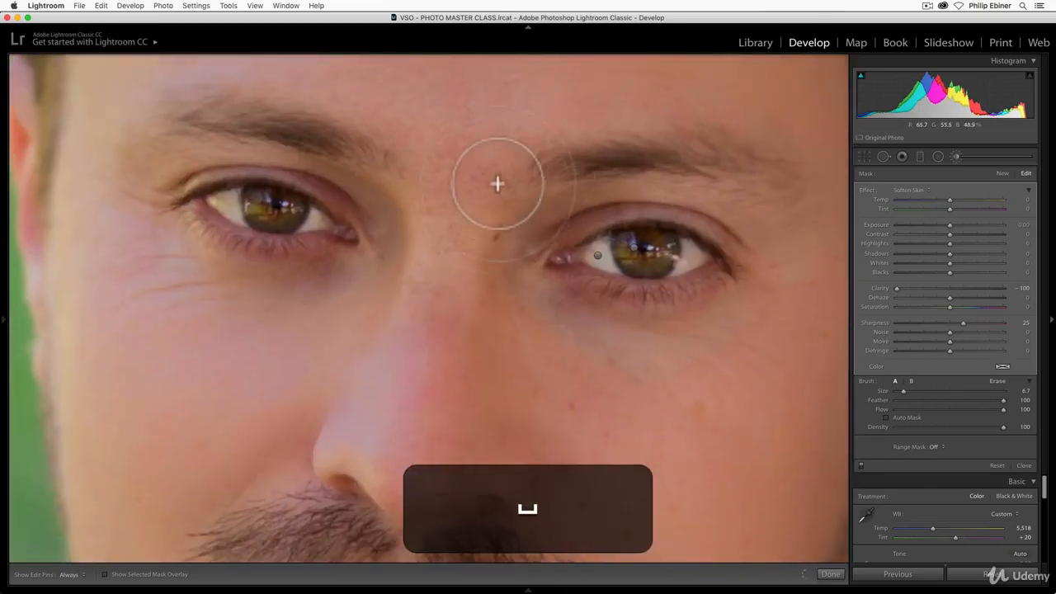
key(h)
key(space)
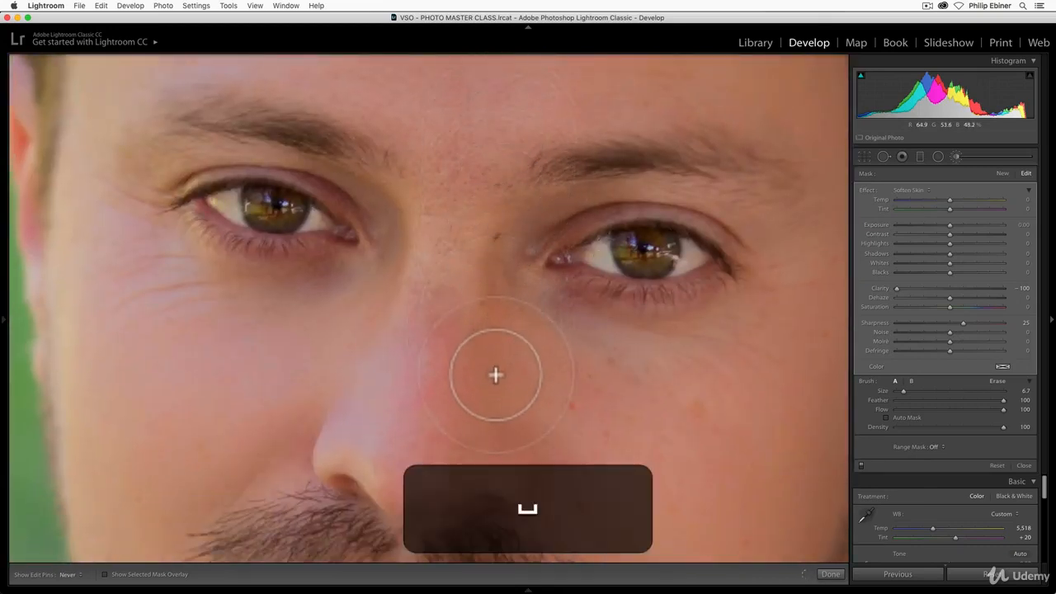
drag(462, 127, 457, 317)
key(h)
key(h)
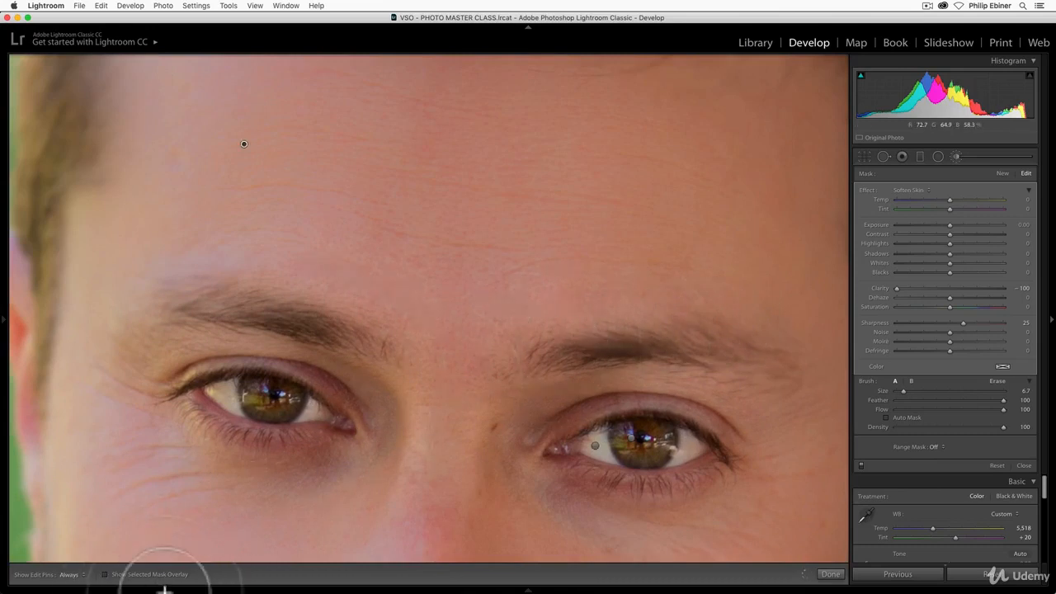
- Show the mask overlay and extend the Soften Skin brush over missed forehead, cheek and chin skin at brush Size 19.5
key(o)
mouse_move(220, 245)
mouse_down()
mouse_move(559, 320)
mouse_move(704, 317)
mouse_up()
drag(904, 391, 916, 391)
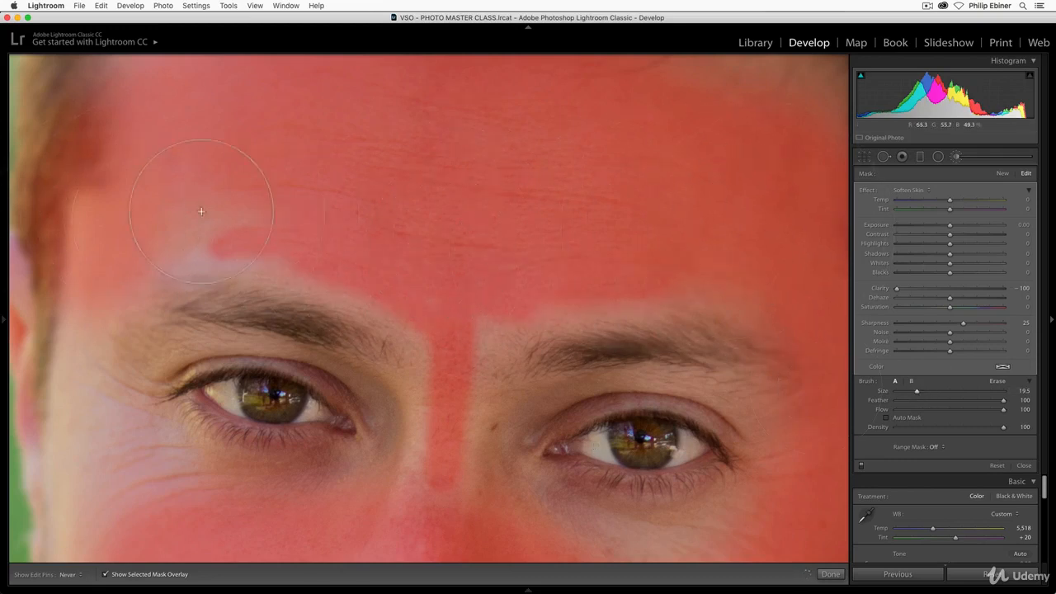
drag(659, 246, 730, 250)
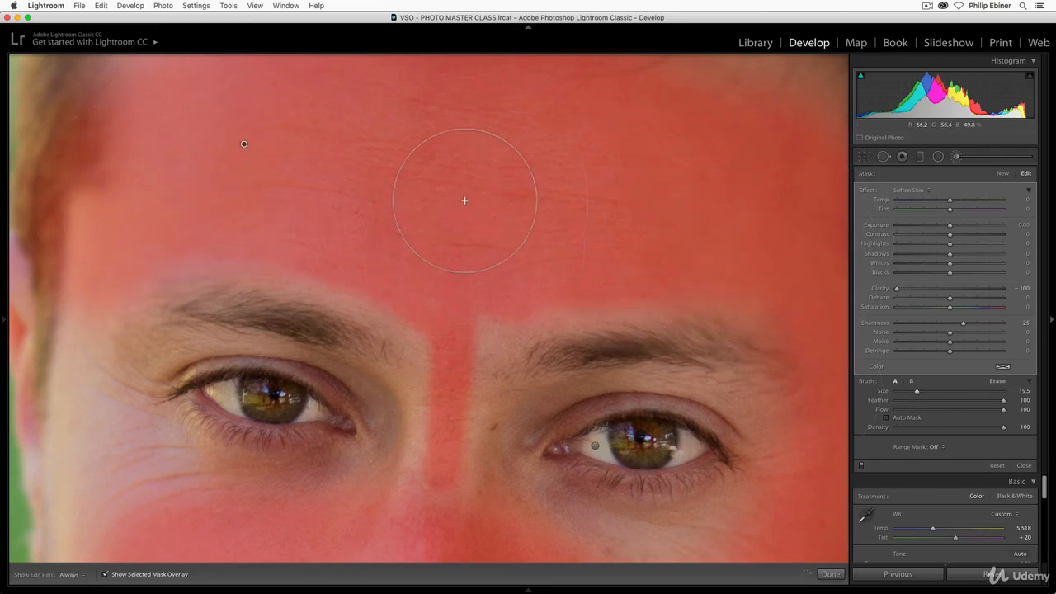
key(space)
drag(467, 314, 470, 35)
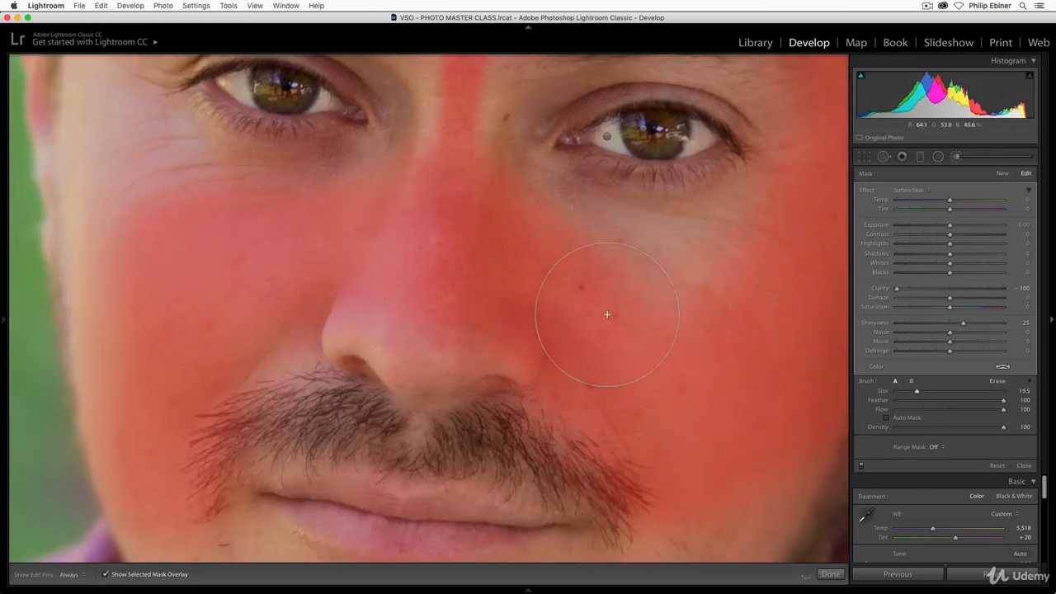
key(space)
drag(690, 513, 525, 220)
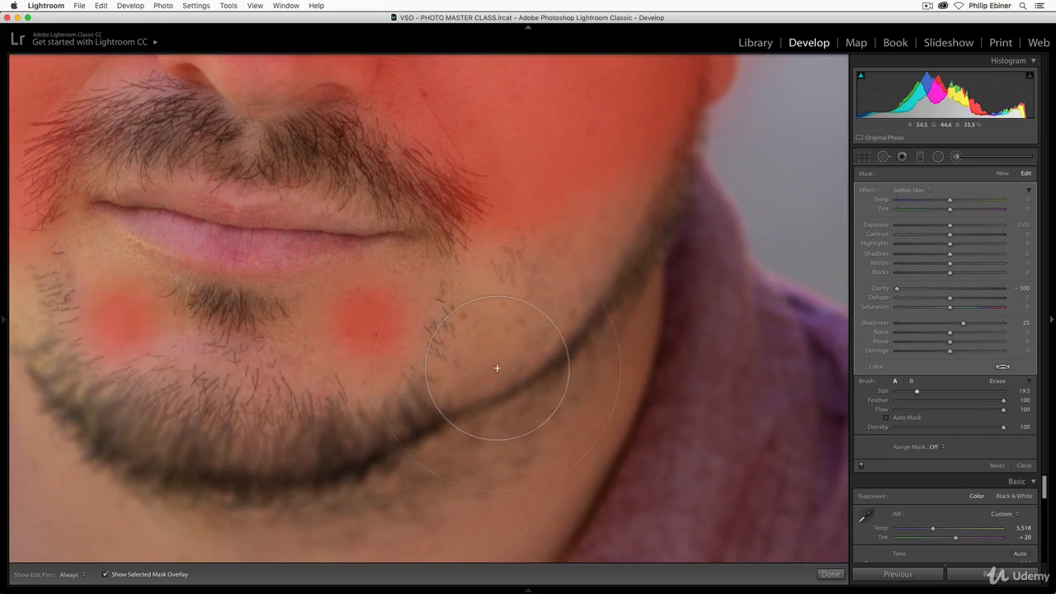
key(z)
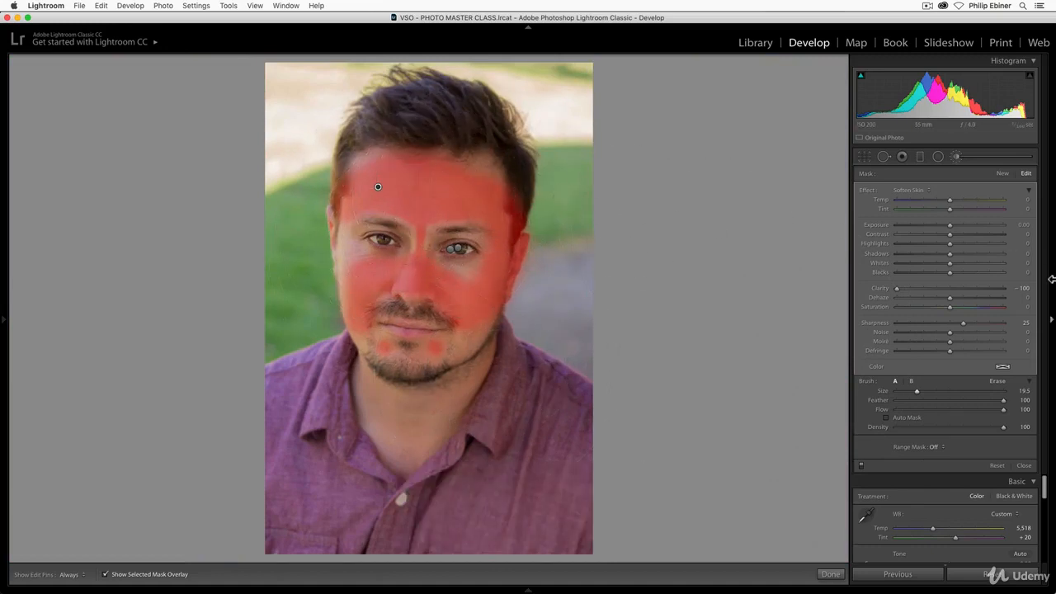
- Hide the mask overlay, reduce the skin softening to Clarity -24 with Sharpness 19, and finish the brush adjustment
key(o)
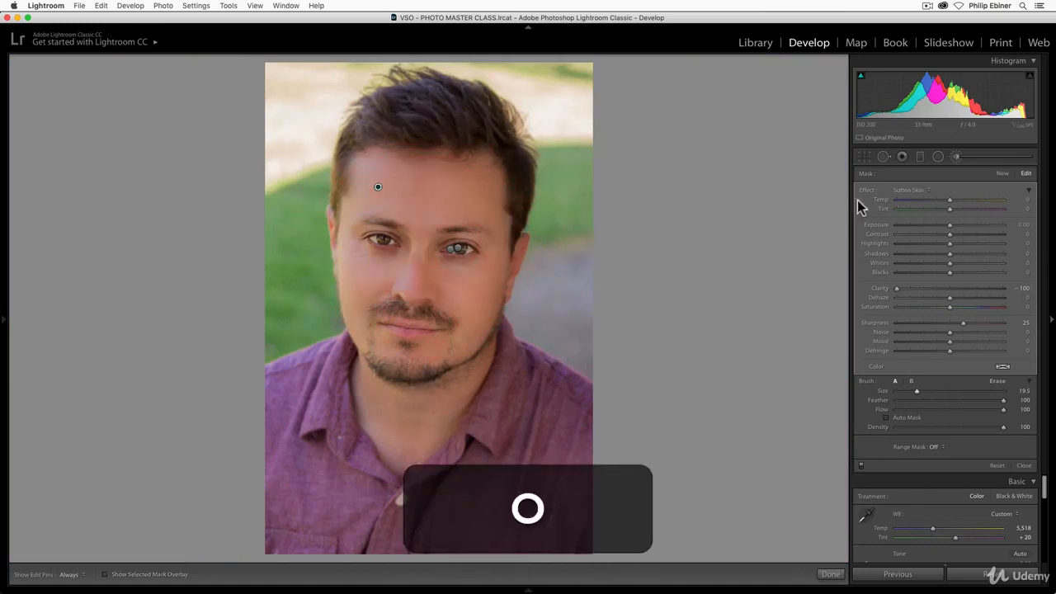
drag(906, 294, 928, 288)
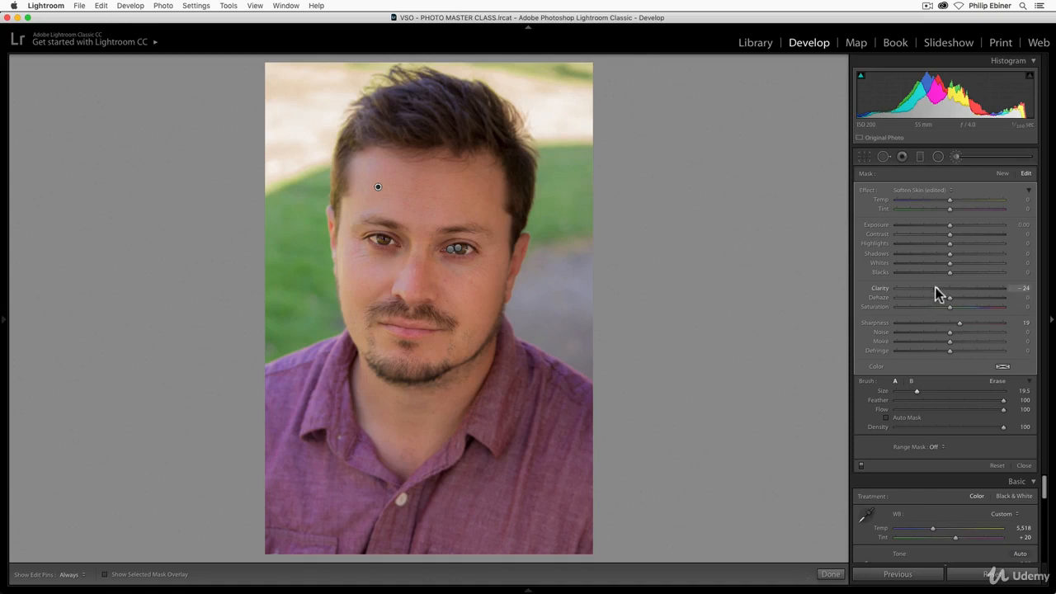
click(830, 574)
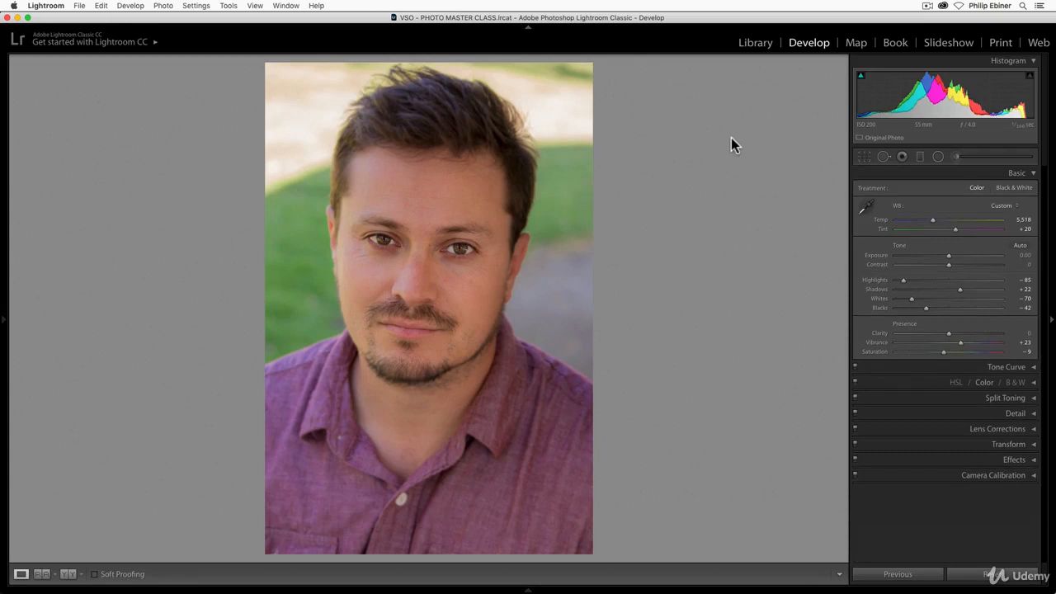
- Compare the edited portrait with its unedited before version
key(backslash)
key(backslash)
key(backslash)
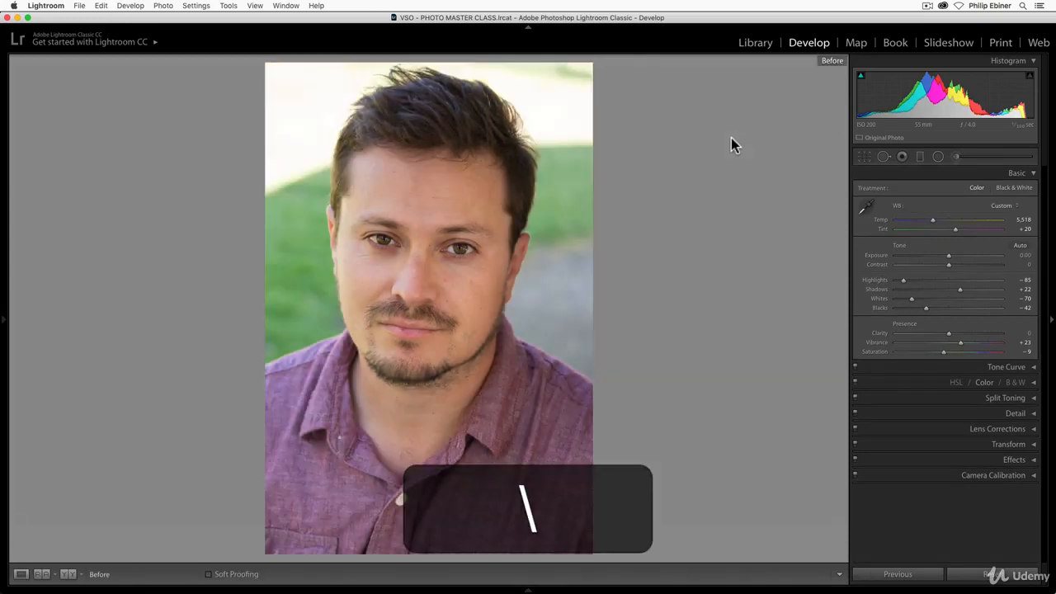
key(backslash)
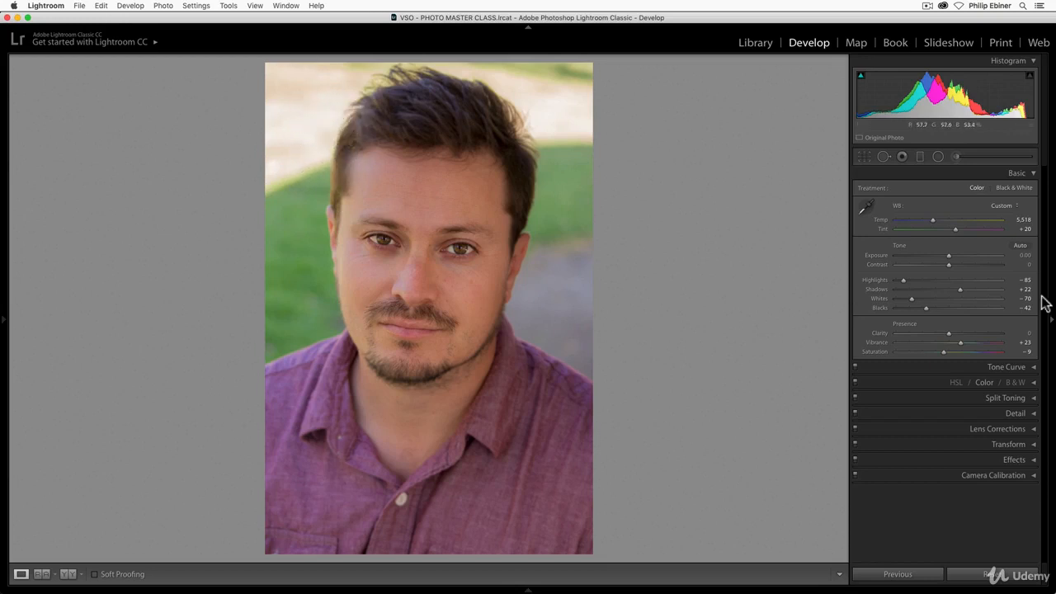
- Desaturate the grass with the HSL targeted saturation adjustment, bringing Yellow to -51 and Green to -52
click(1033, 383)
click(971, 383)
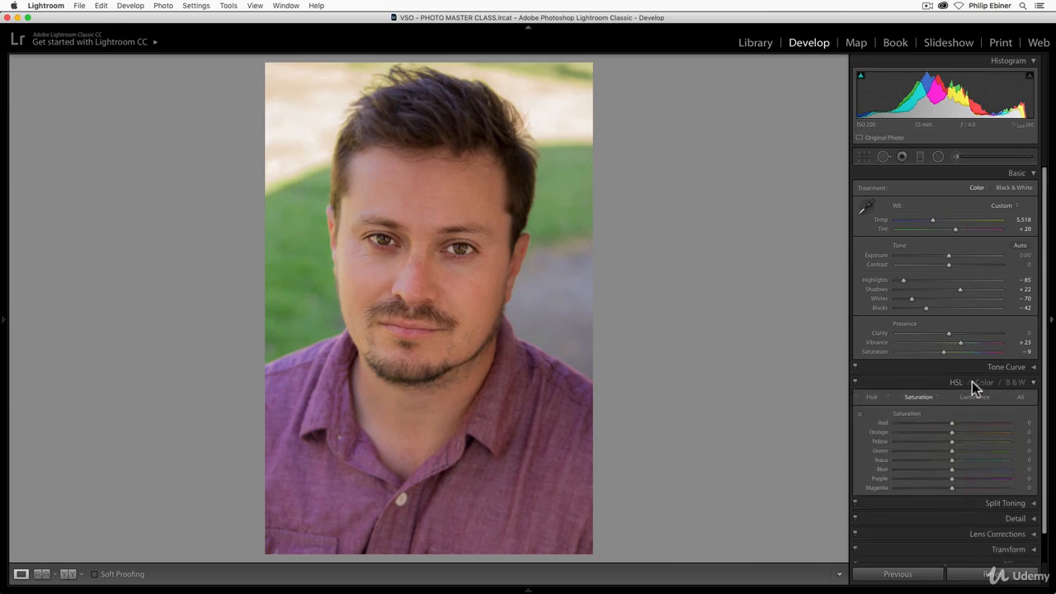
click(915, 397)
click(921, 398)
click(861, 419)
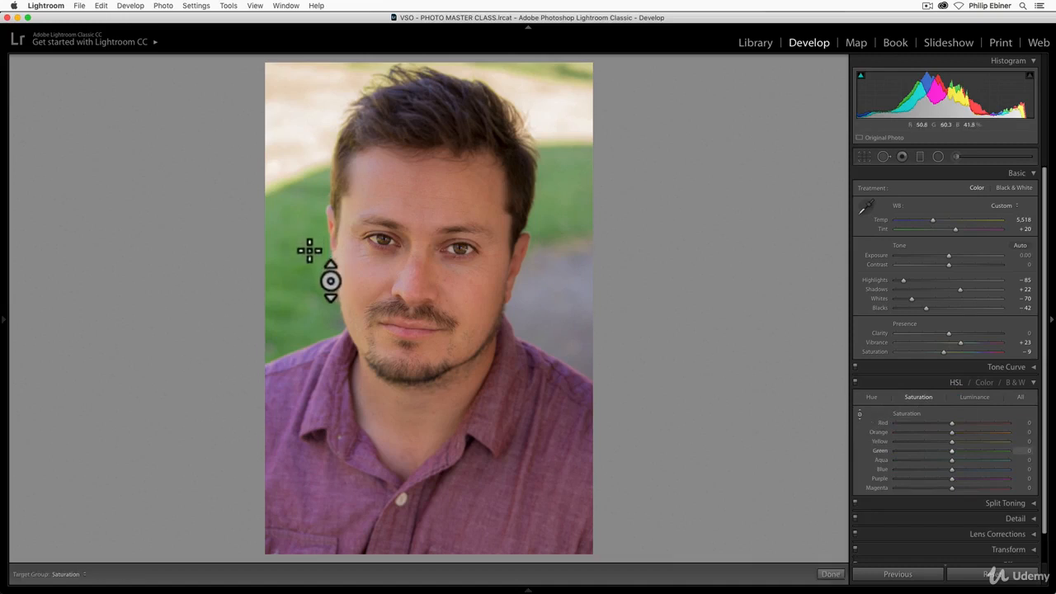
mouse_move(563, 207)
mouse_down()
mouse_move(563, 234)
mouse_move(563, 180)
mouse_move(563, 204)
mouse_up()
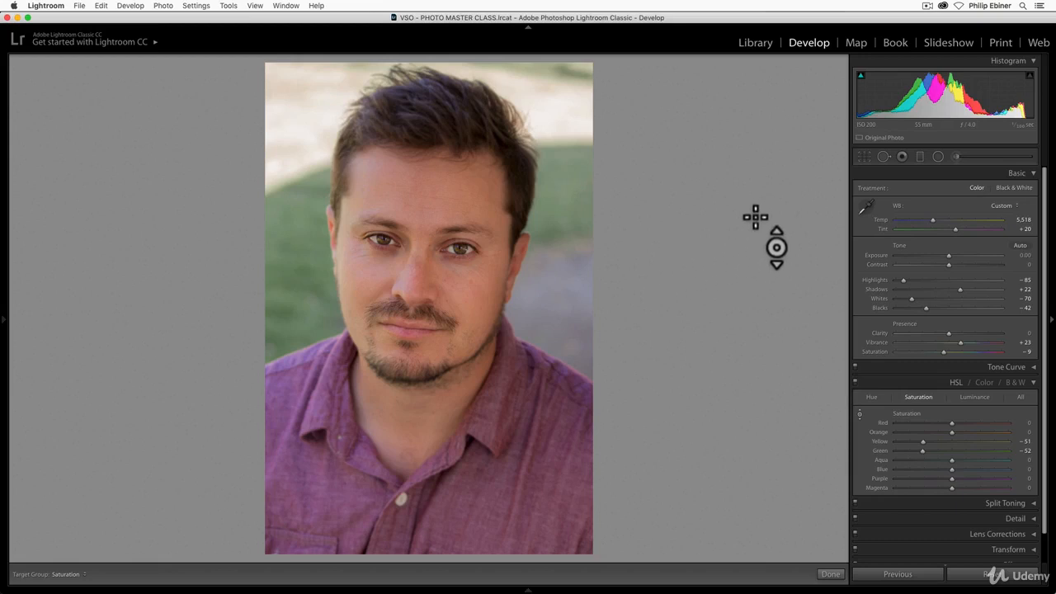
- Add a graduated filter with Clarity and Sharpness reset to 0, fading downward from the head and centred at the chin
click(922, 156)
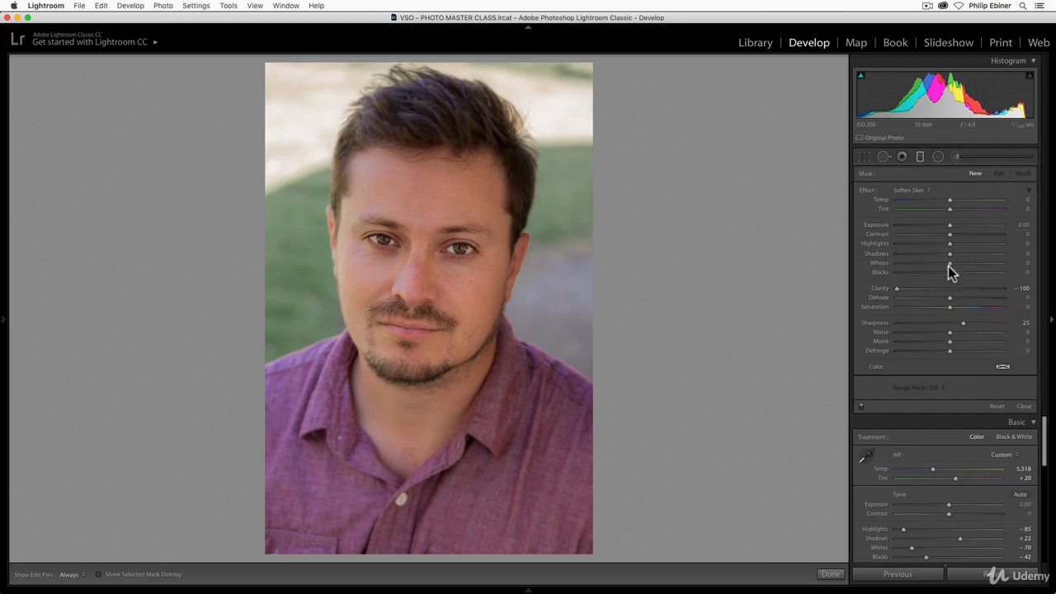
double_click(898, 288)
double_click(964, 325)
drag(423, 113, 417, 402)
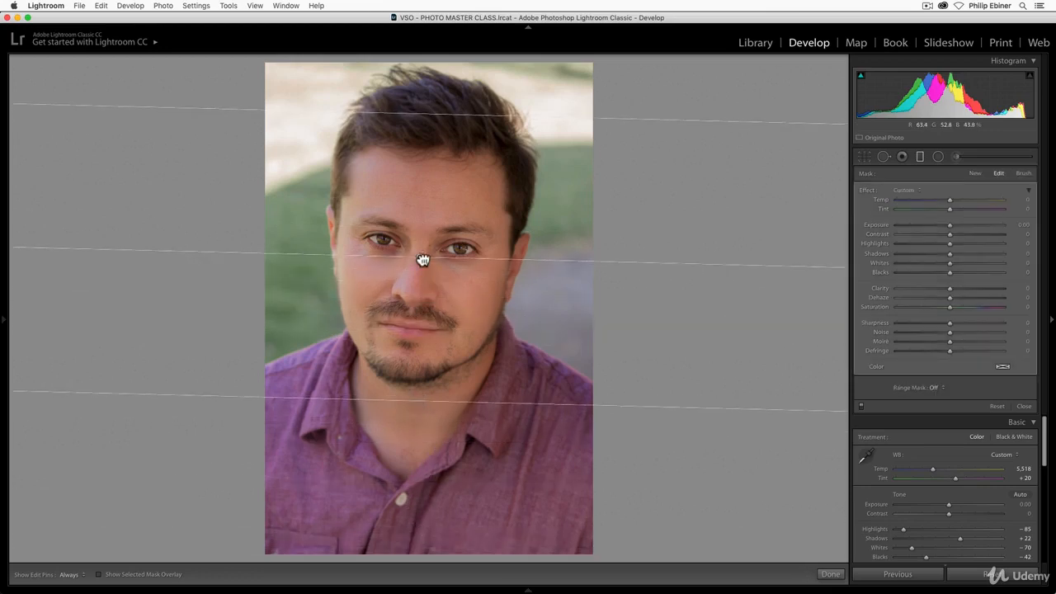
drag(422, 260, 419, 349)
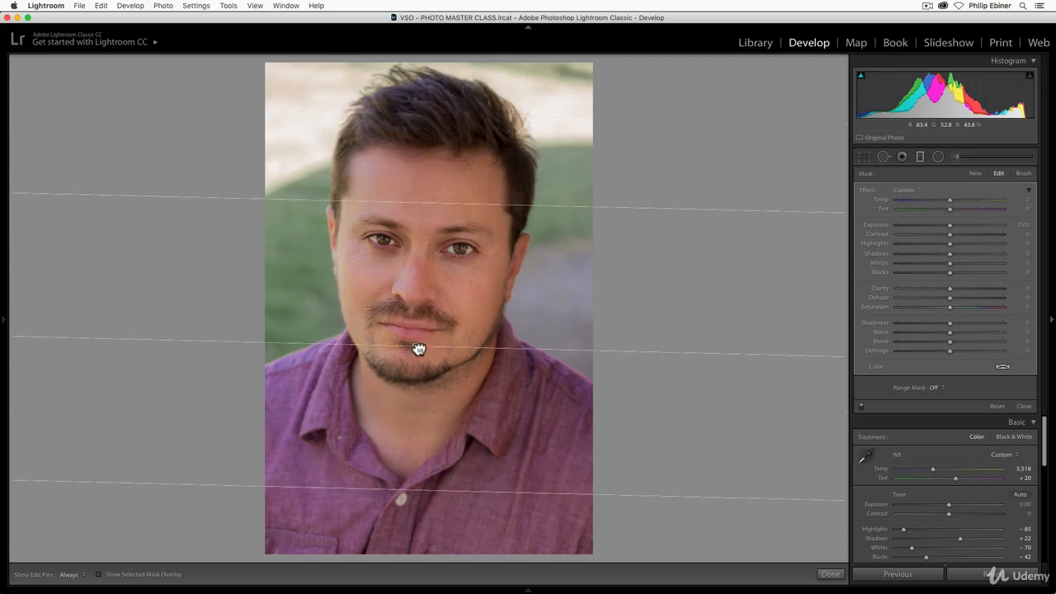
- Show the graduated filter's mask and erase it from the face with Auto Mask at Size 22.2, Feather 89 and Flow 100
key(o)
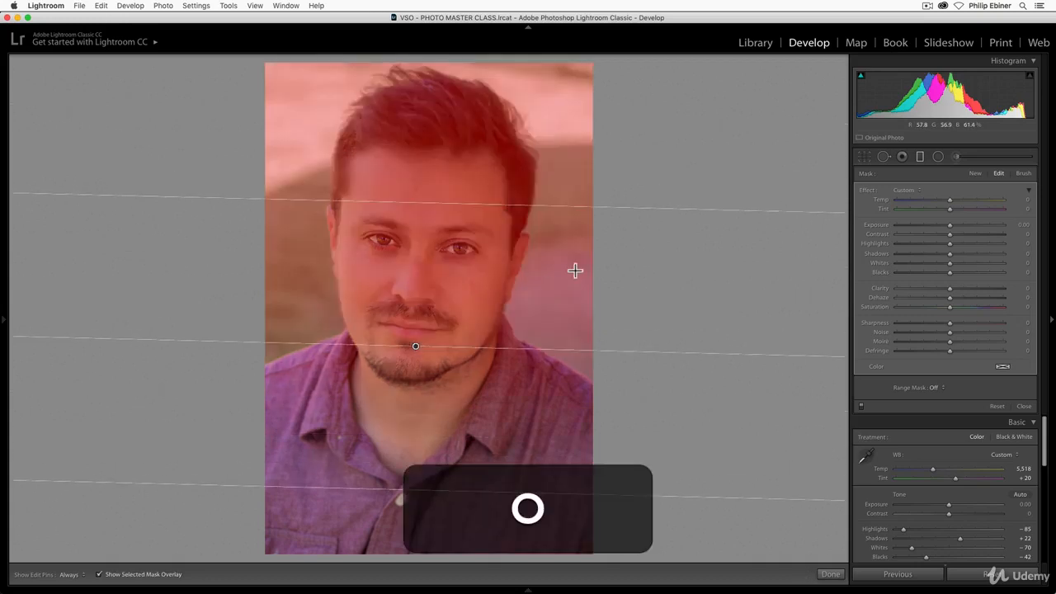
click(1024, 175)
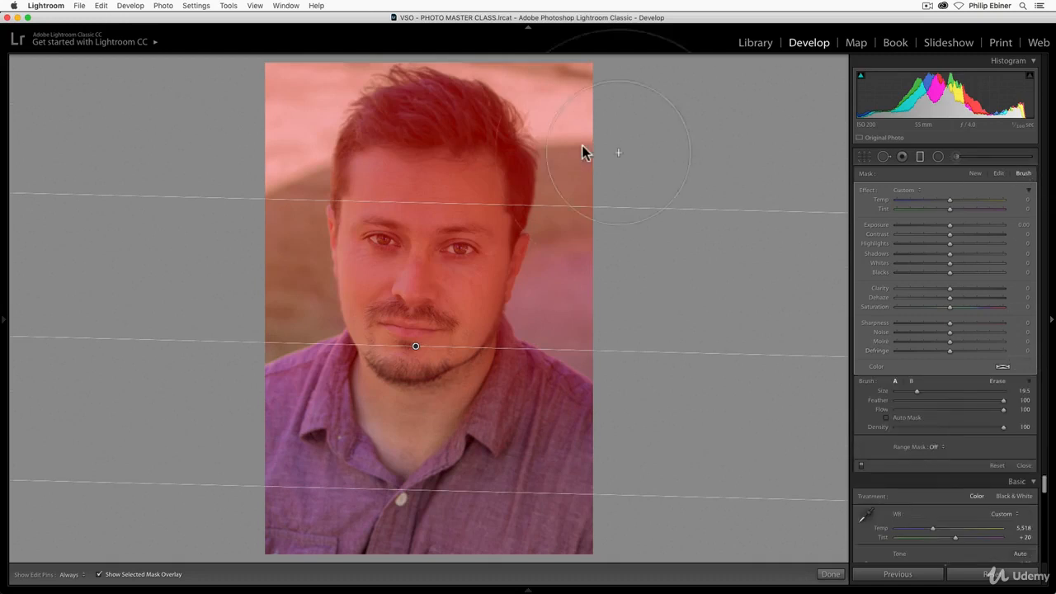
click(998, 382)
key(h)
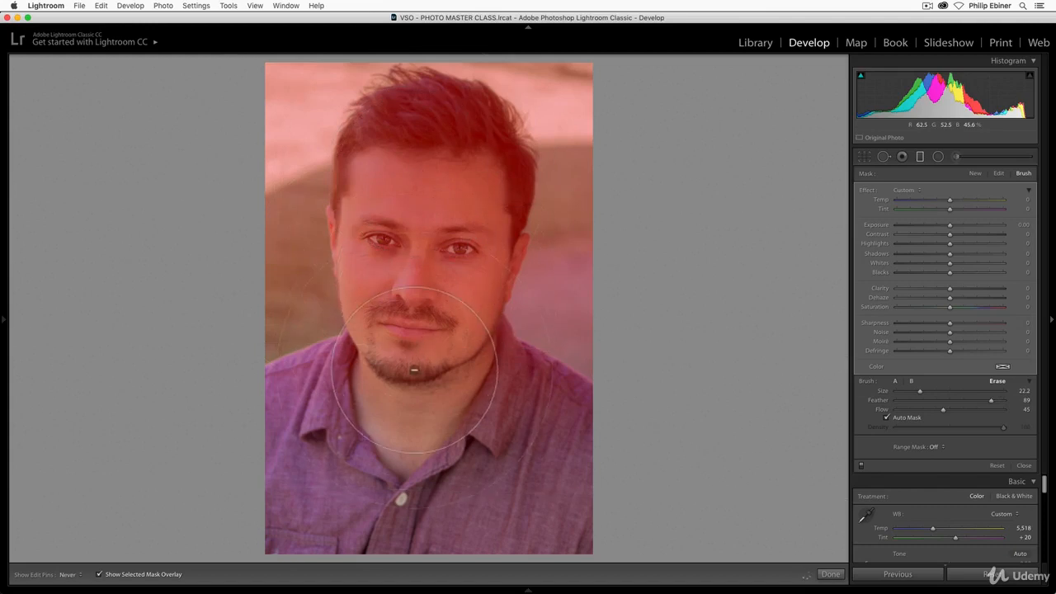
key(h)
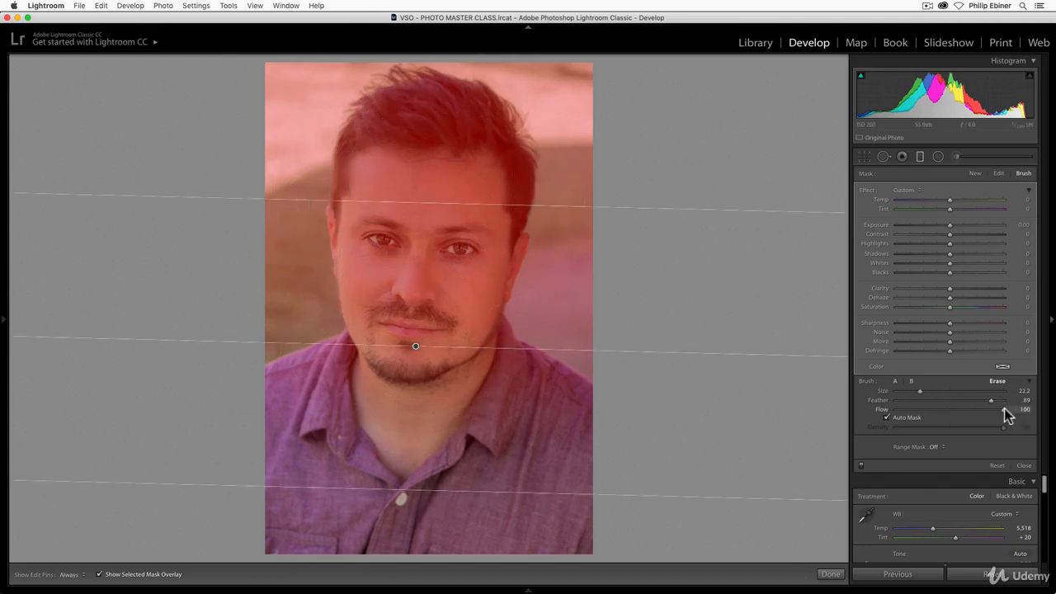
key(h)
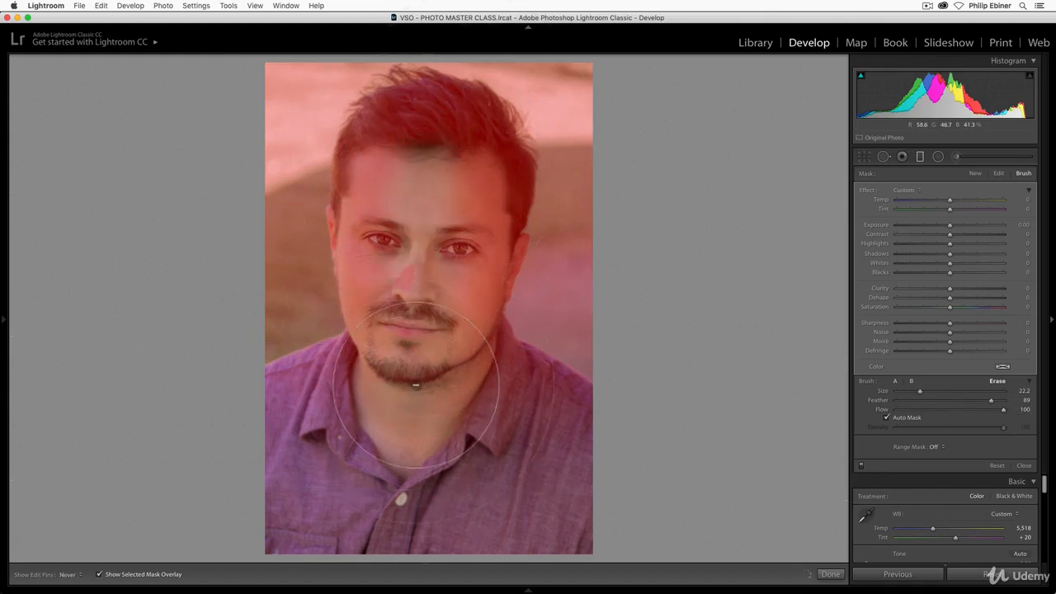
key(h)
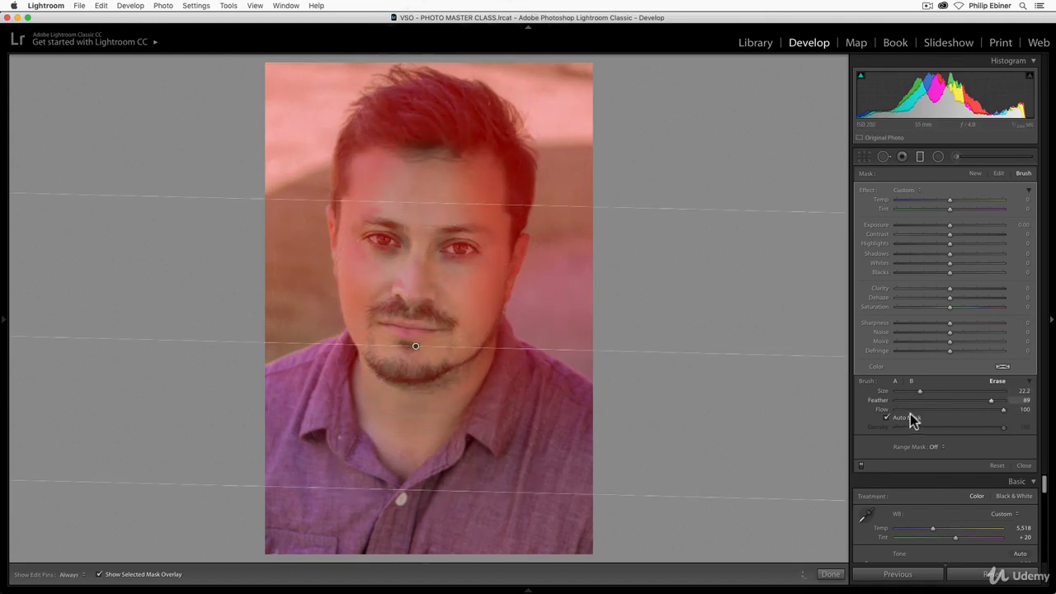
- Erase more of the graduated filter's mask from the face, front hair and neck with Auto Mask off
key(h)
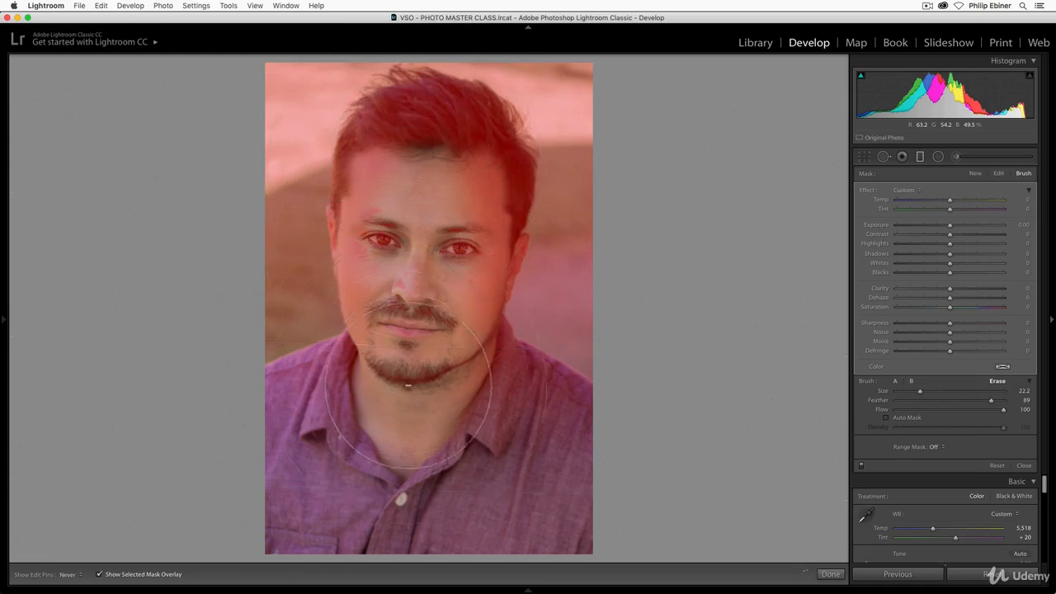
mouse_move(436, 216)
mouse_down()
mouse_move(447, 187)
mouse_move(426, 163)
mouse_move(408, 167)
mouse_move(446, 169)
mouse_move(465, 199)
mouse_move(426, 165)
mouse_up()
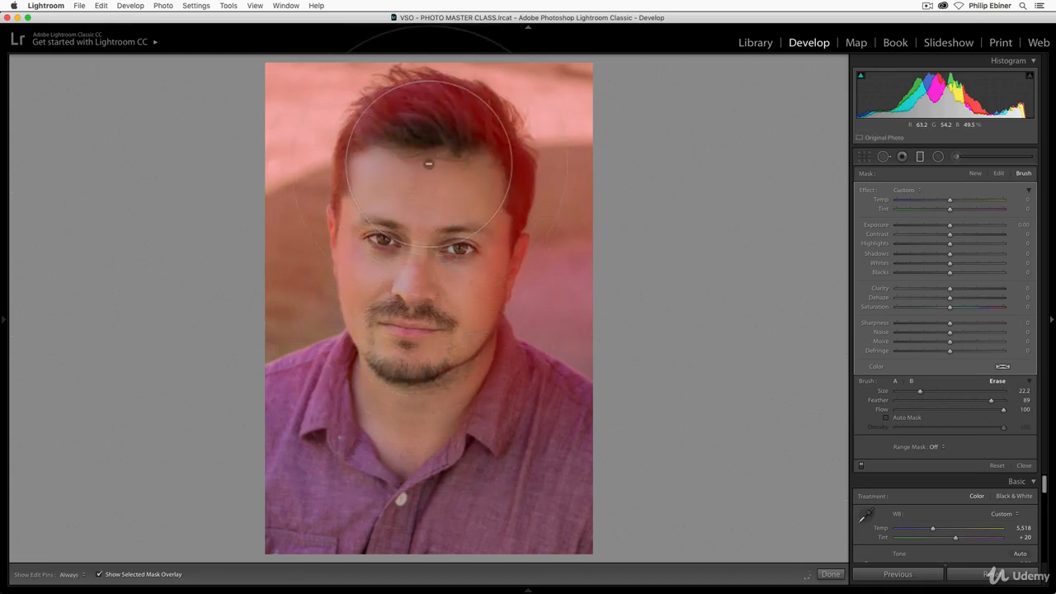
key(h)
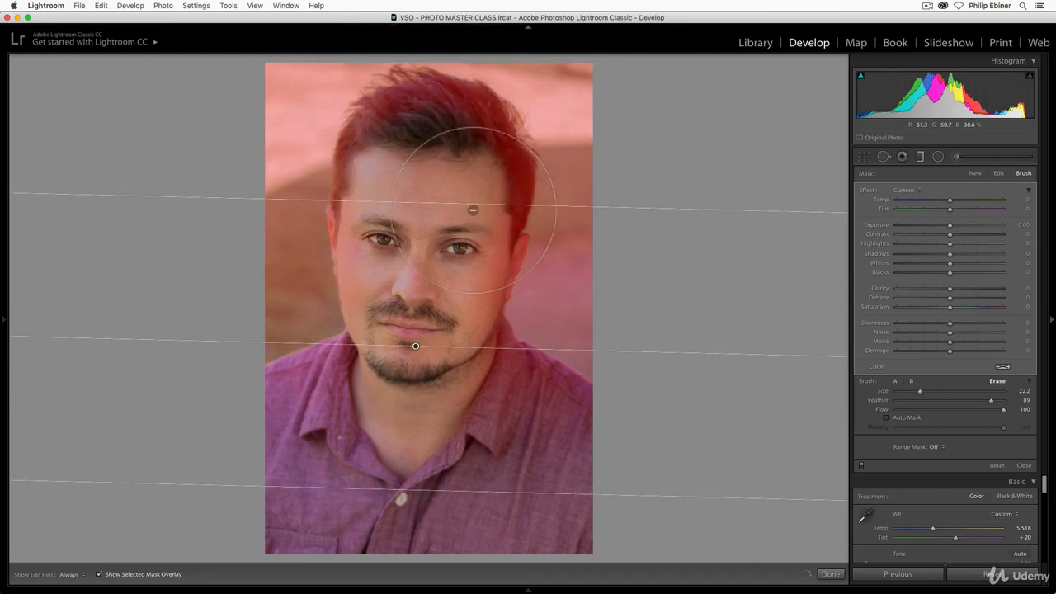
key(h)
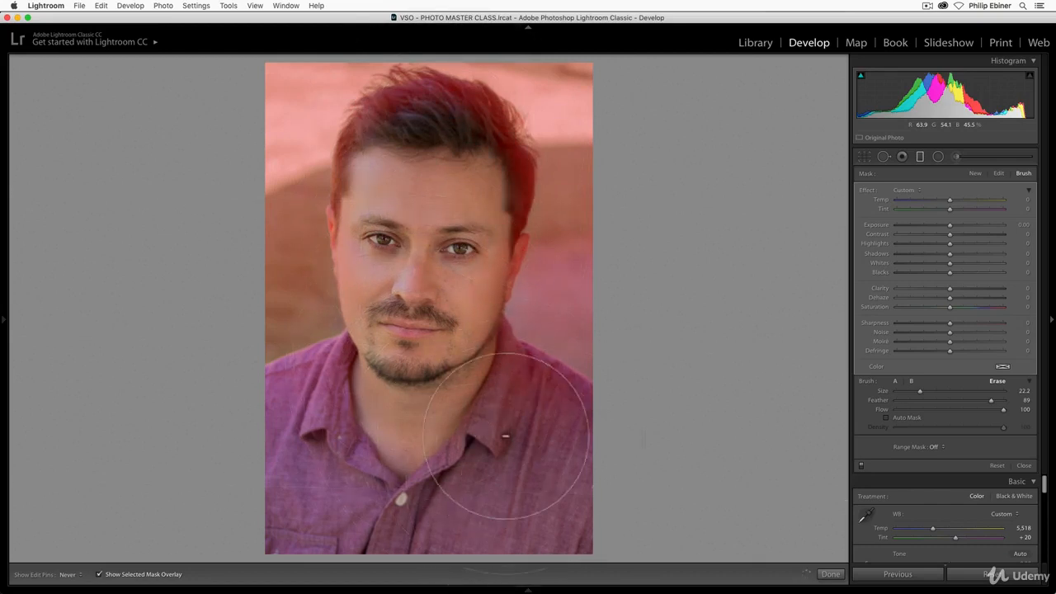
key(h)
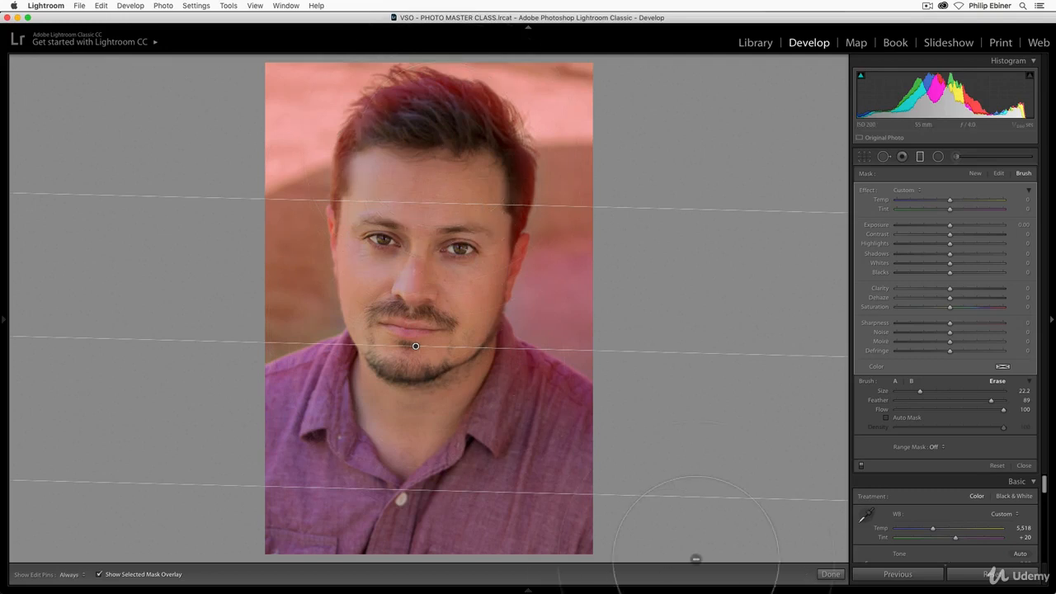
- Set the graduated filter's Temp to 36 with the overlay hidden, undo a trial deletion of the filter and finish editing it
key(o)
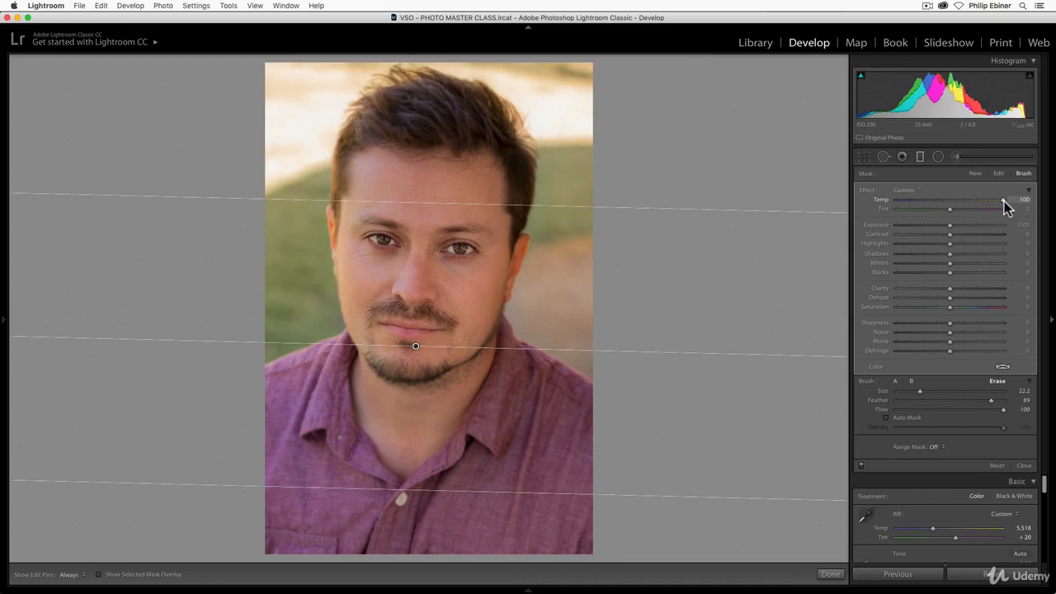
drag(1004, 202, 978, 198)
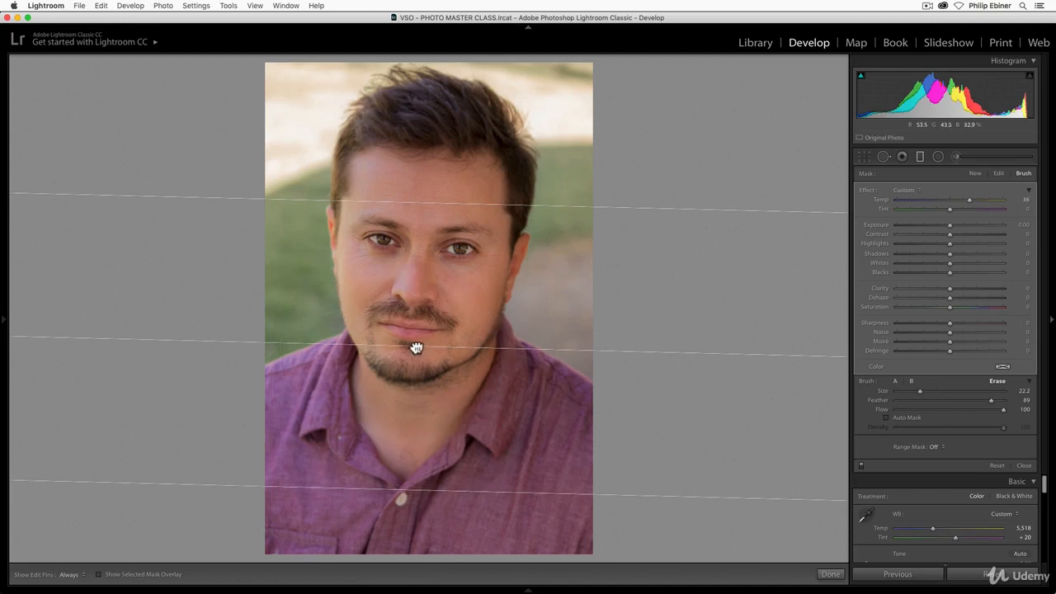
key(BackSpace)
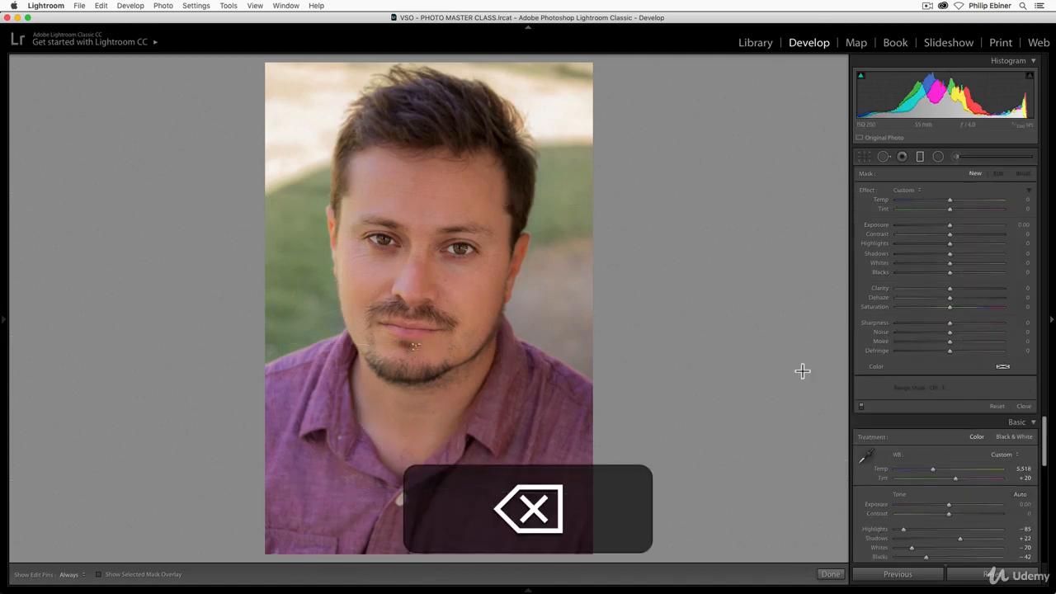
key(super+z)
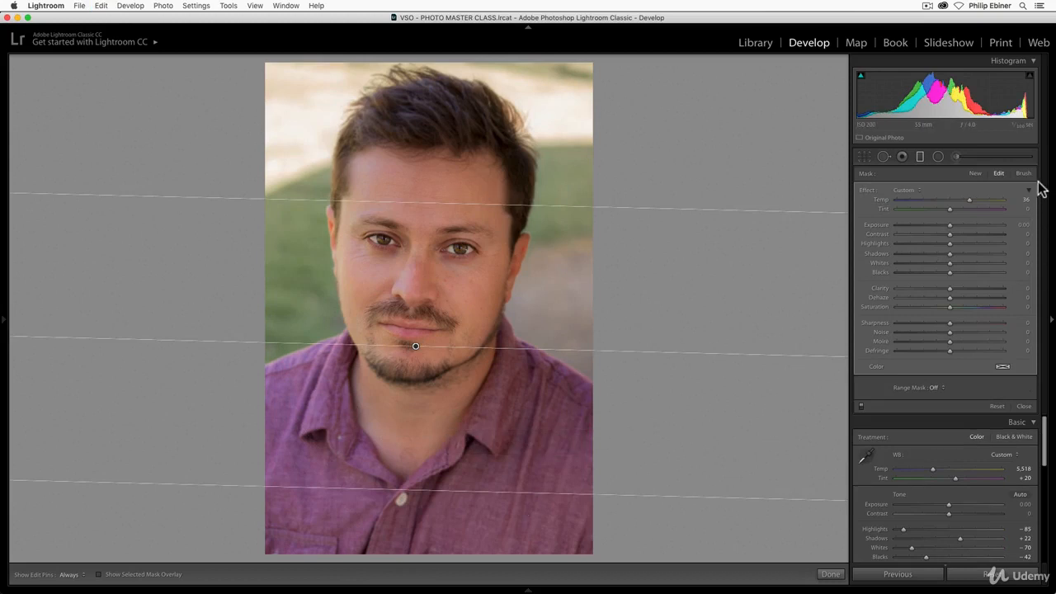
drag(1045, 510, 1046, 520)
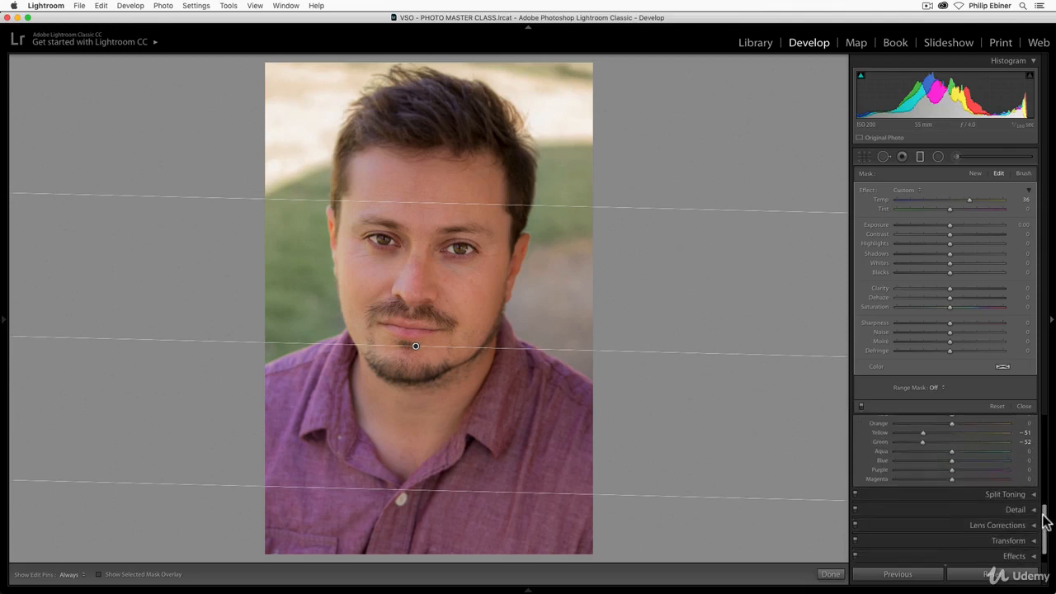
click(920, 157)
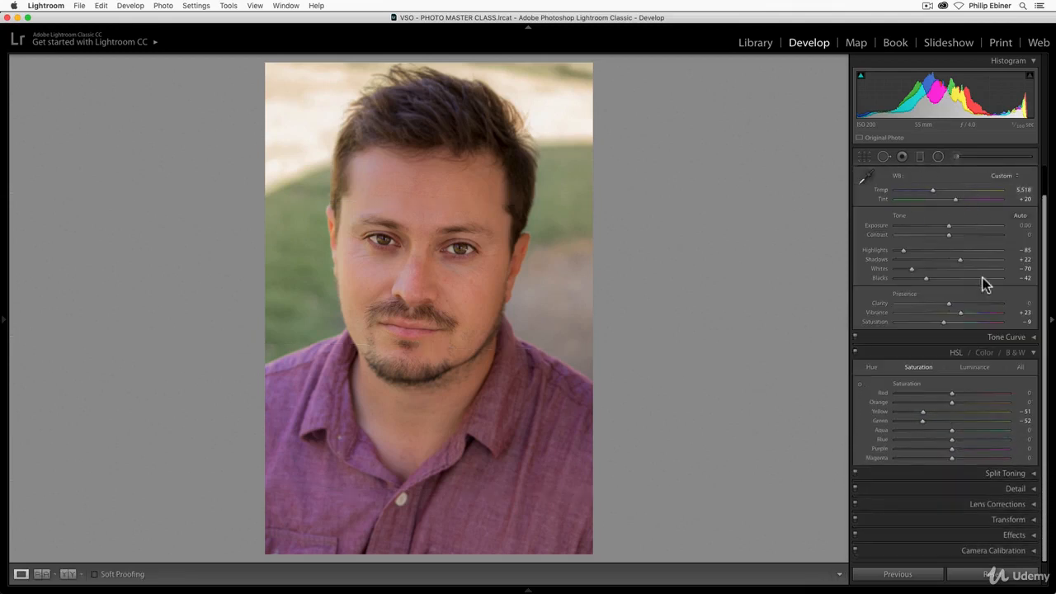
- Add a Highlight Priority post-crop vignette with Amount −49 and Feather 100, resetting a trial Highlights change to 0
click(1034, 355)
click(1032, 430)
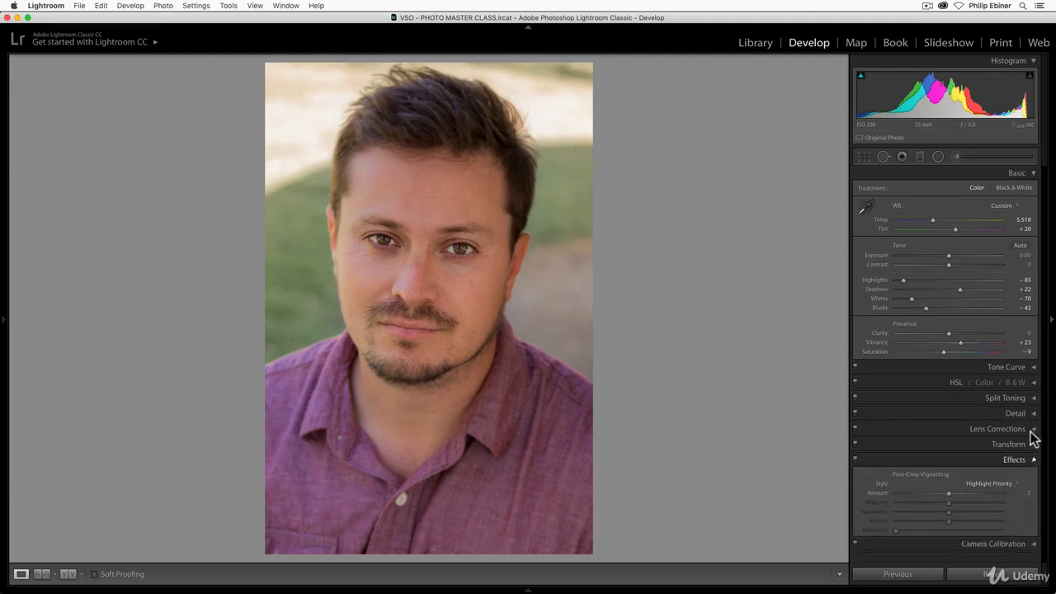
drag(1045, 335, 1038, 380)
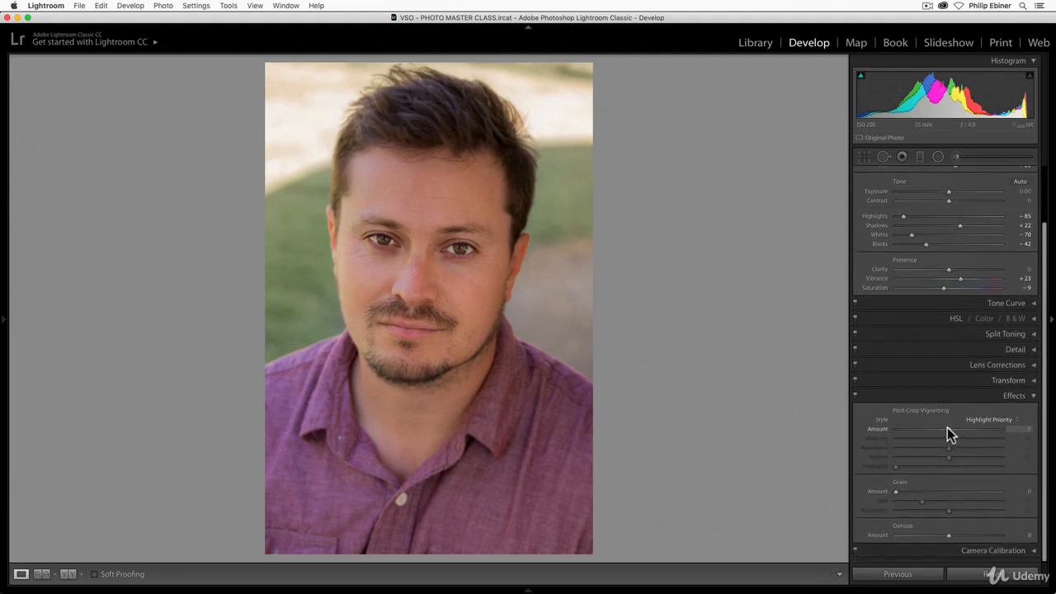
drag(948, 431, 999, 461)
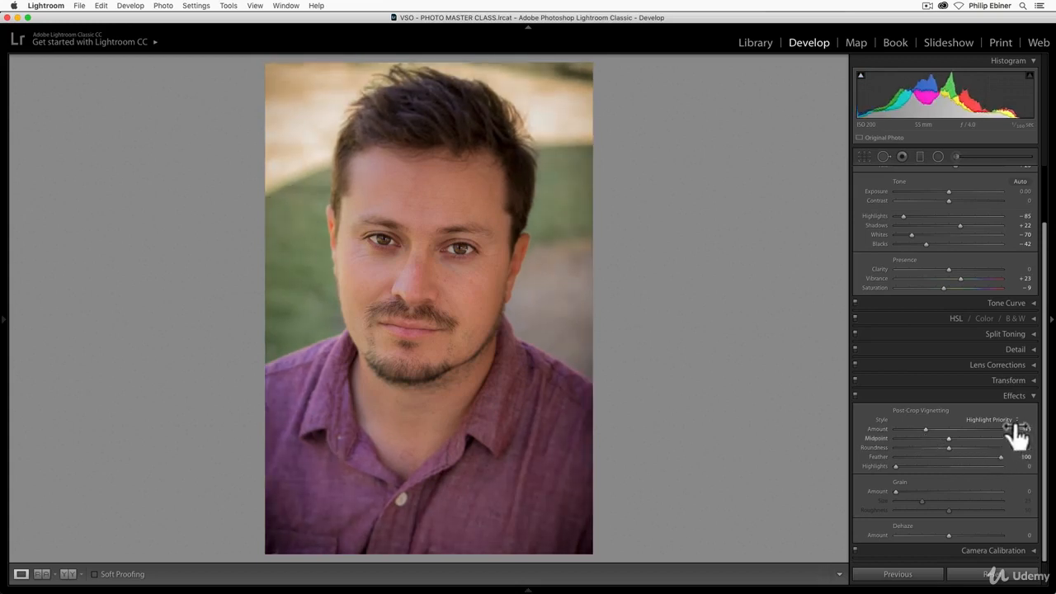
drag(935, 429, 924, 428)
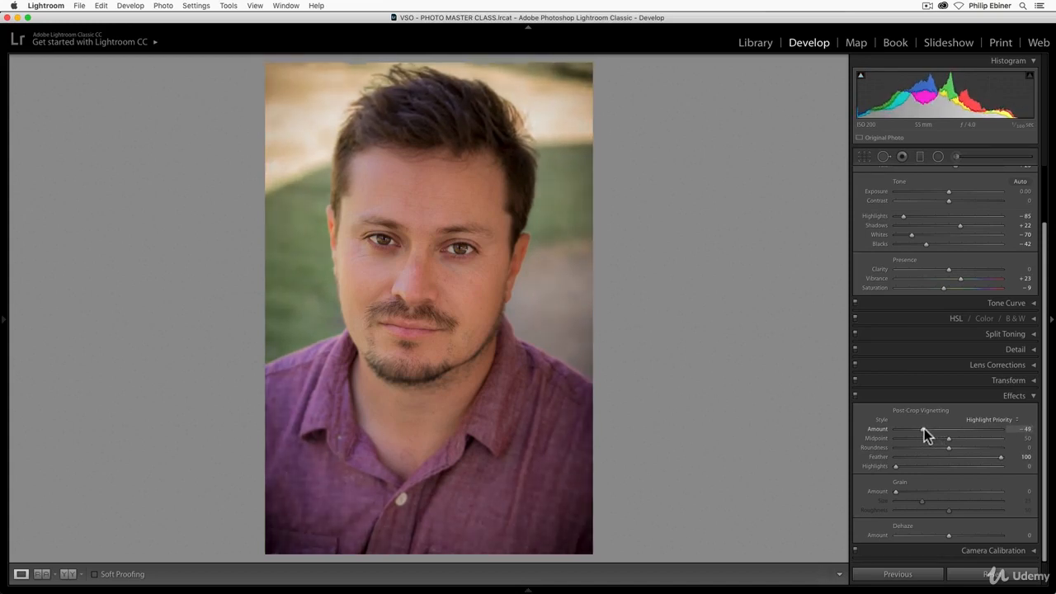
drag(900, 464, 922, 466)
double_click(922, 465)
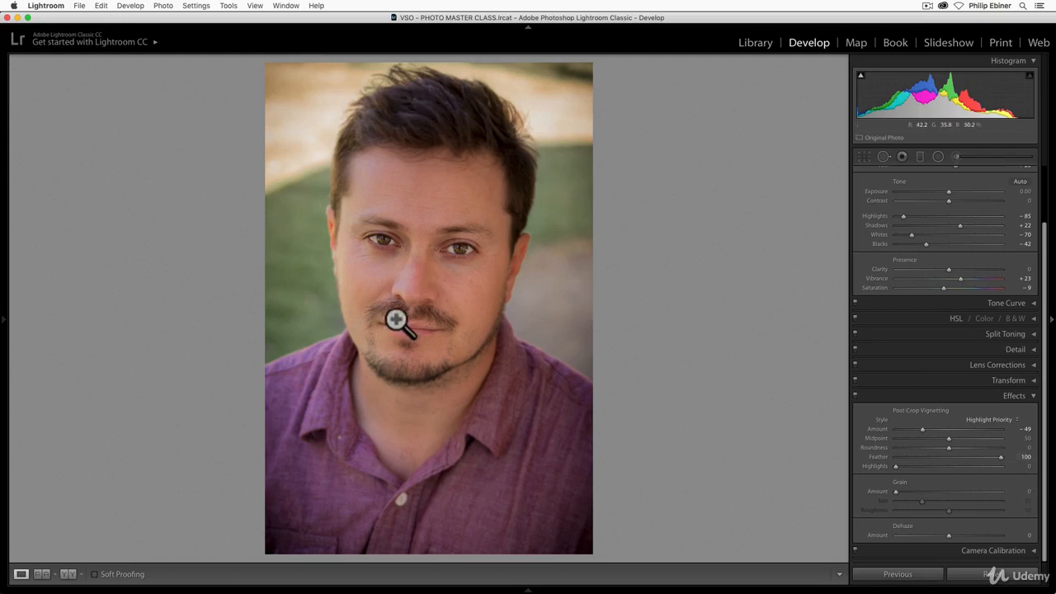
- Compare the portrait before and after editing in side-by-side and split layouts, and return to the single-image view
click(69, 575)
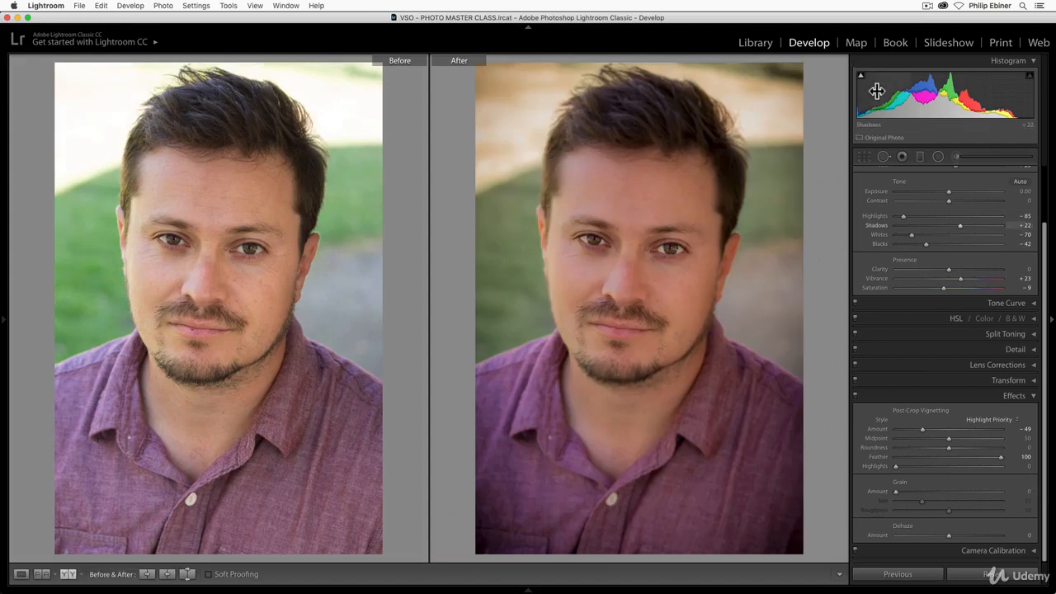
click(69, 575)
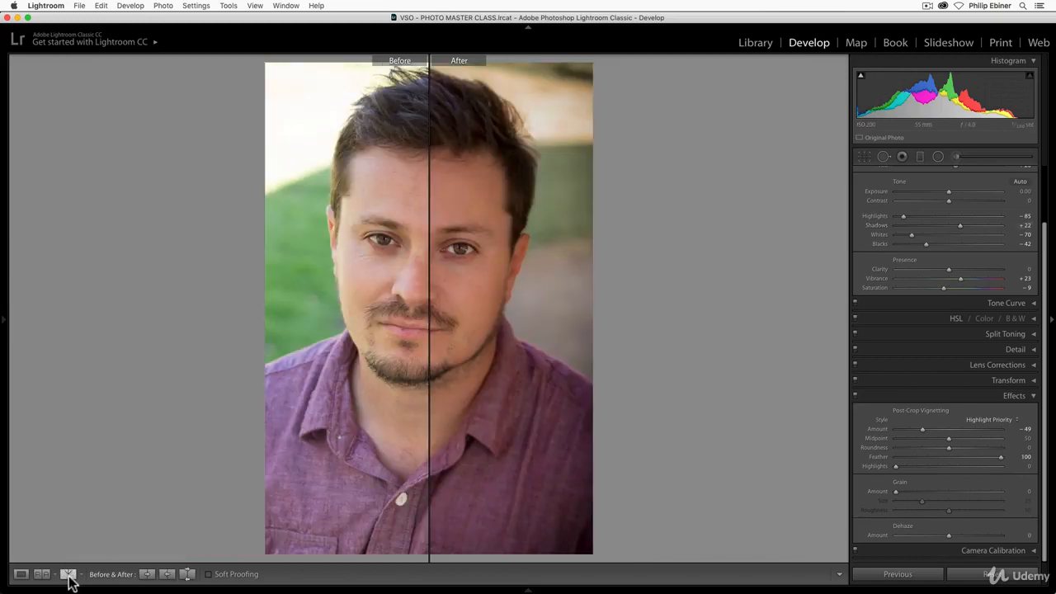
click(68, 575)
click(69, 575)
click(69, 575)
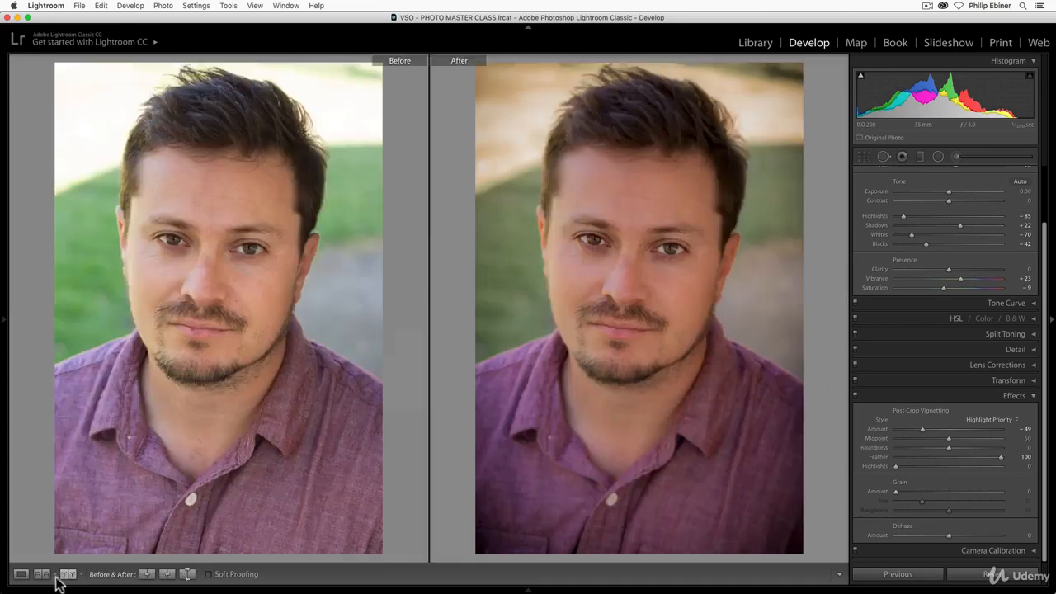
click(21, 574)
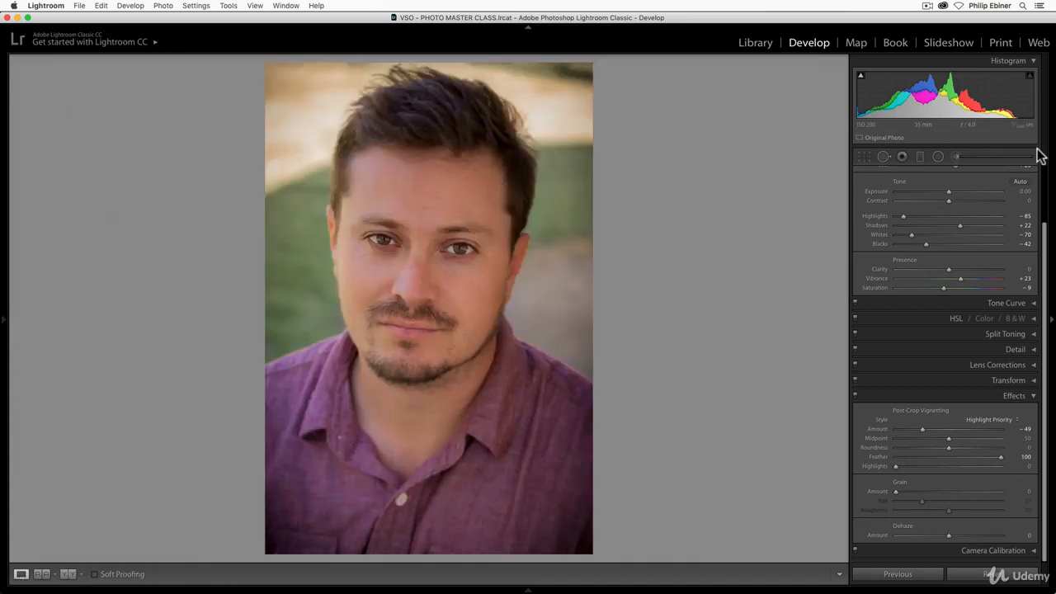
- Review the settings of the radial filter around the eyes and of the skin-smoothing brush adjustment on the forehead
scroll(1045, 213, up, 3)
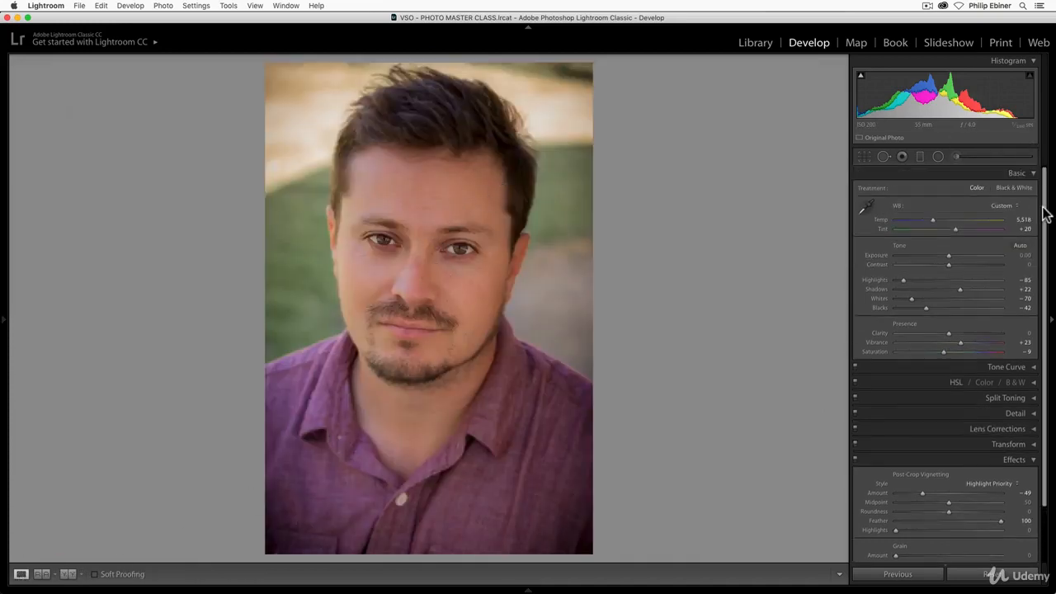
click(939, 157)
click(421, 244)
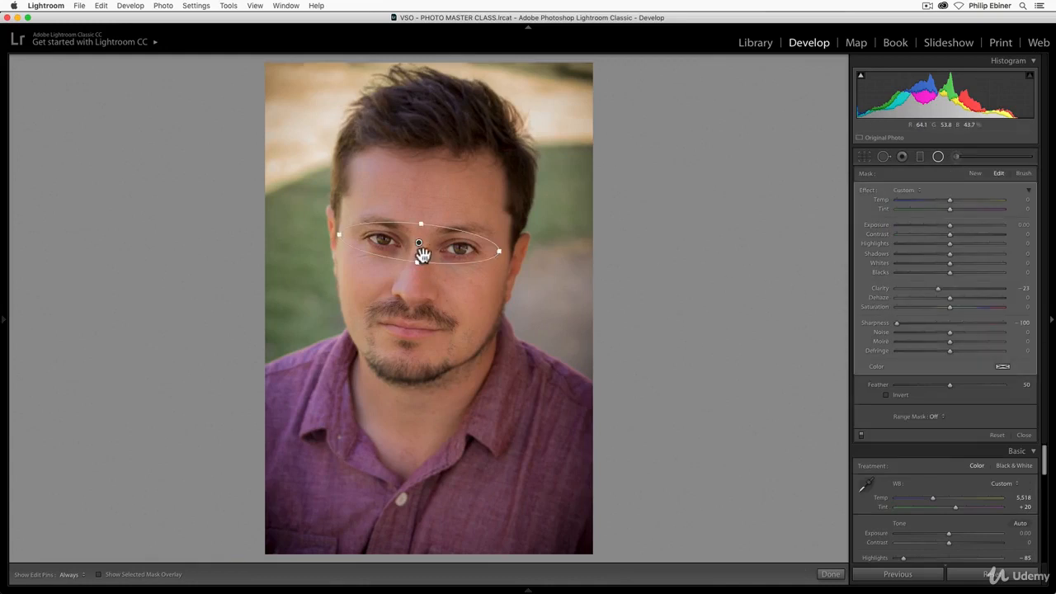
click(957, 157)
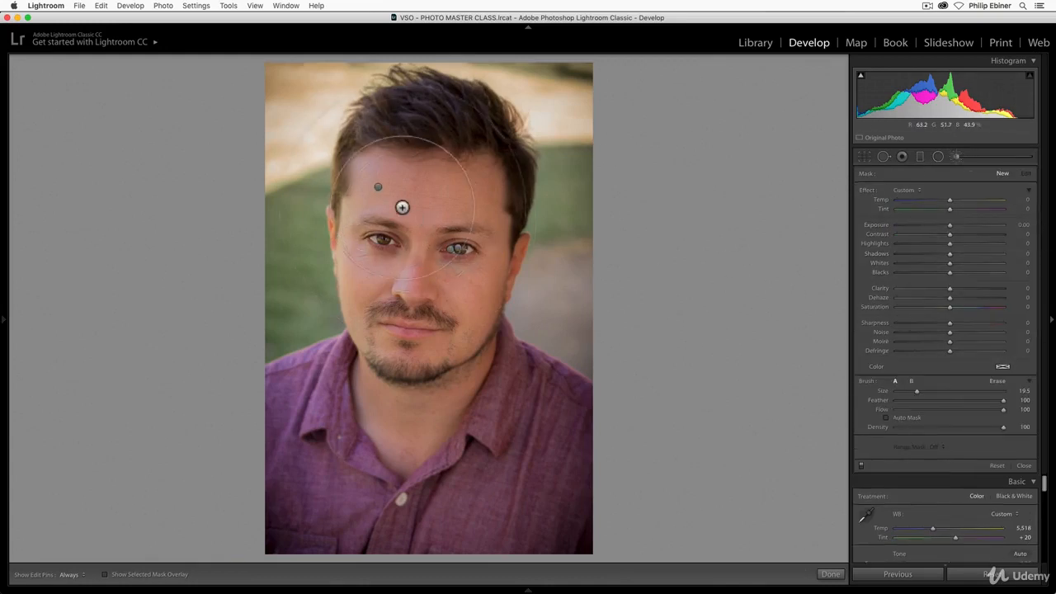
click(378, 187)
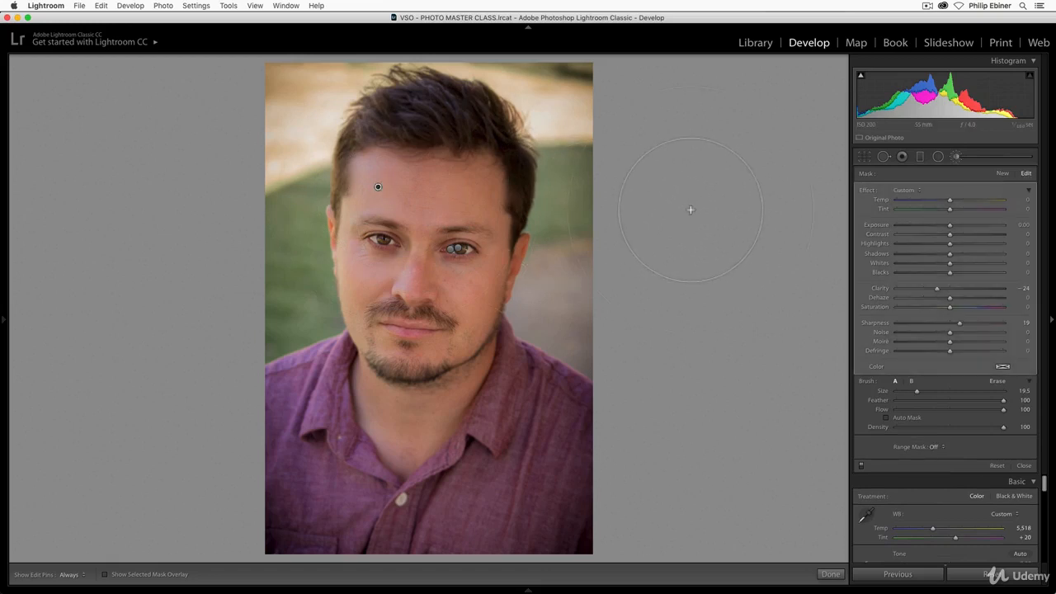
- Set the forehead brush adjustment's Clarity to about −14 and lower its Sharpness slightly, undoing a trial deletion, and finish editing it
key(o)
key(o)
key(BackSpace)
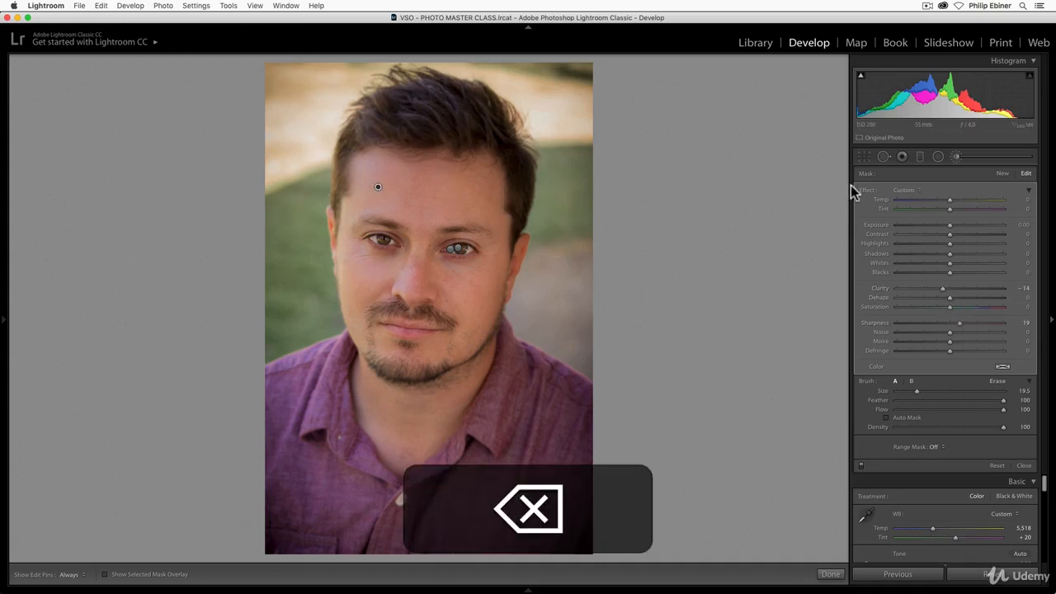
key(super+z)
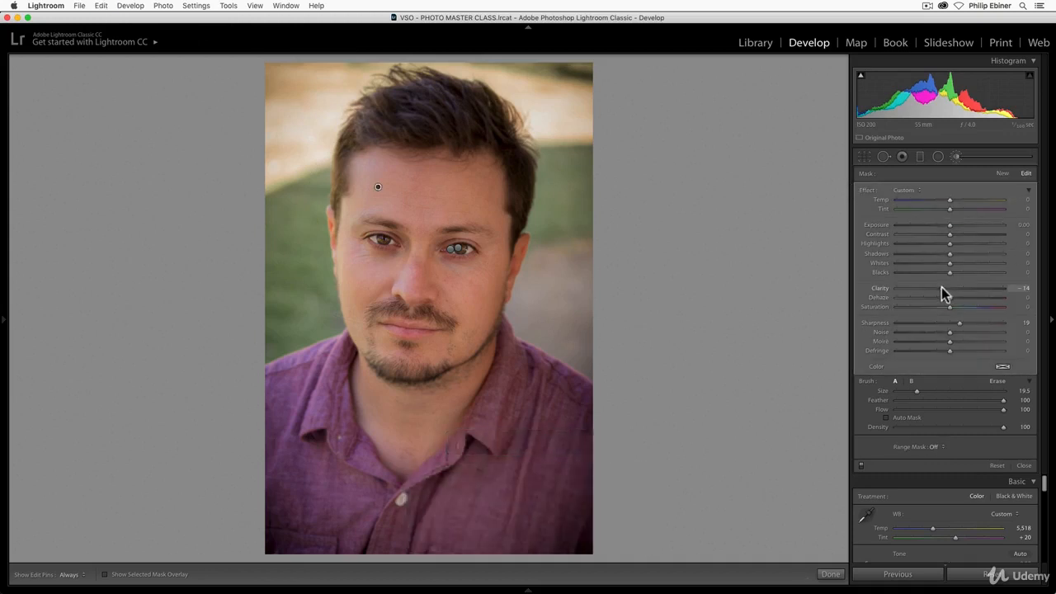
drag(943, 289, 942, 288)
drag(959, 323, 957, 323)
click(832, 574)
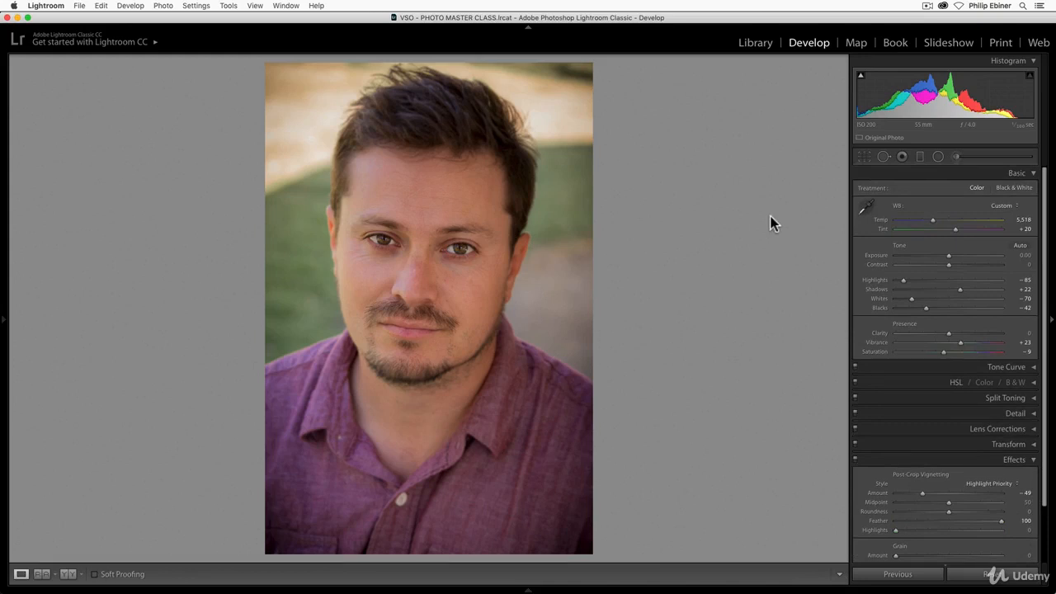
- Show the portrait side by side before and after, and inspect the Whites and Iris Enhance brush adjustments on the eyes
key(y)
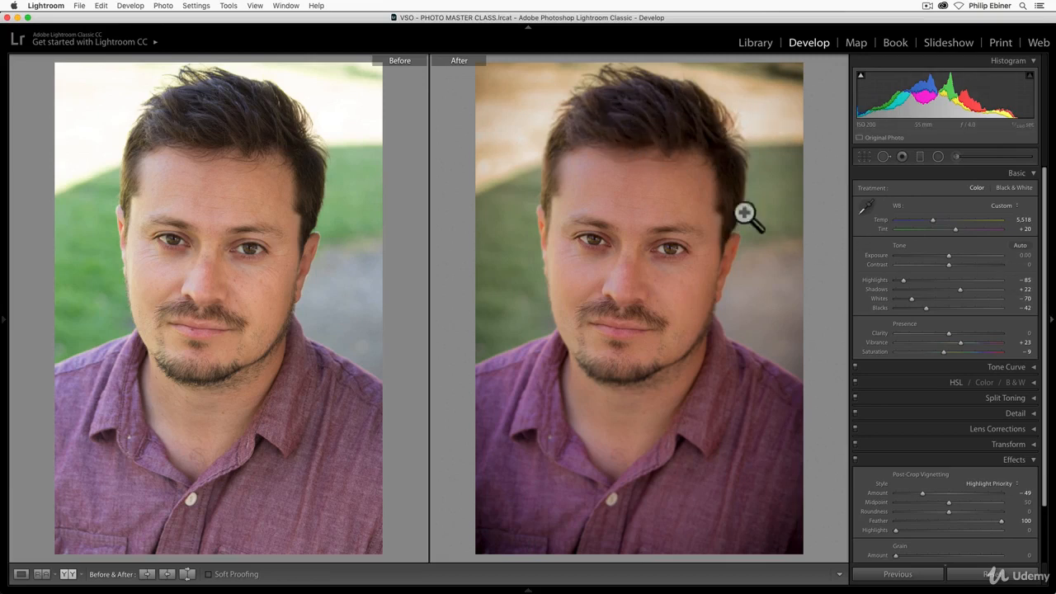
click(956, 157)
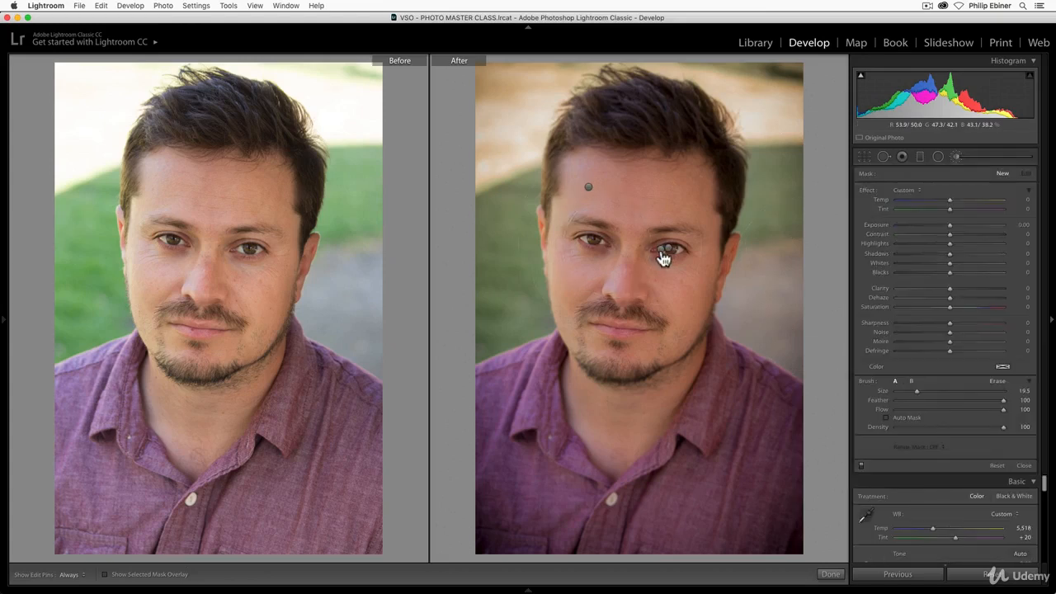
click(664, 250)
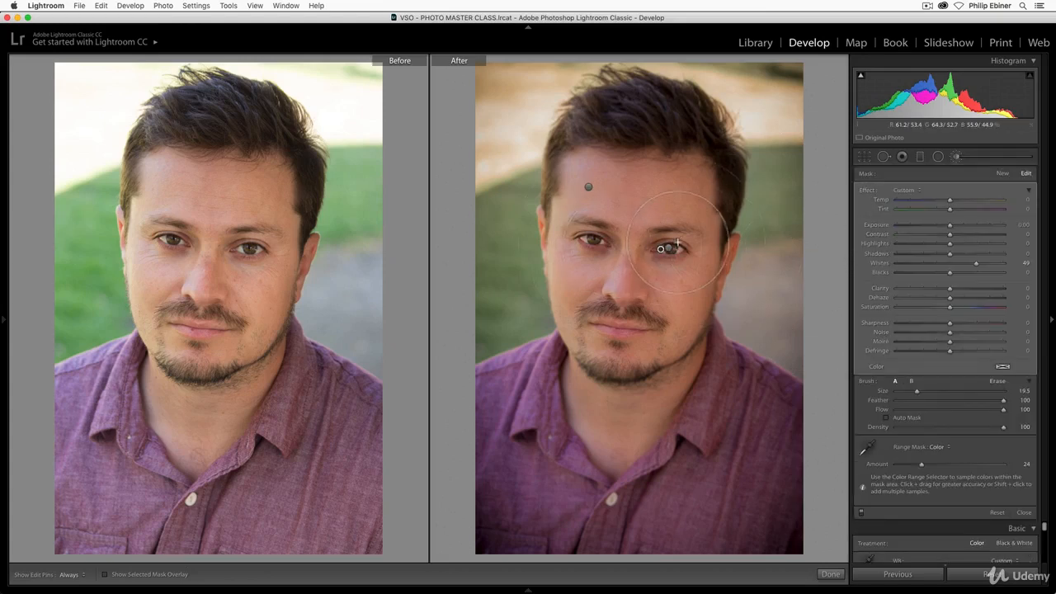
click(666, 250)
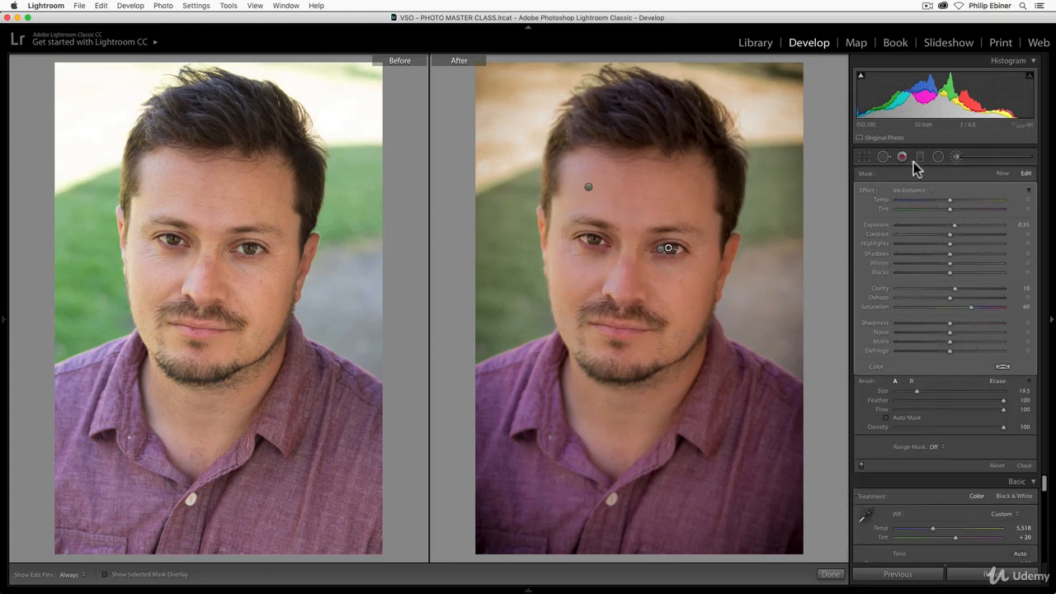
- Erase the eye-area radial filter's mask from the front hair at Size 11.7, Feather 89 and Flow 60, checking it with the overlay
key(shift+m)
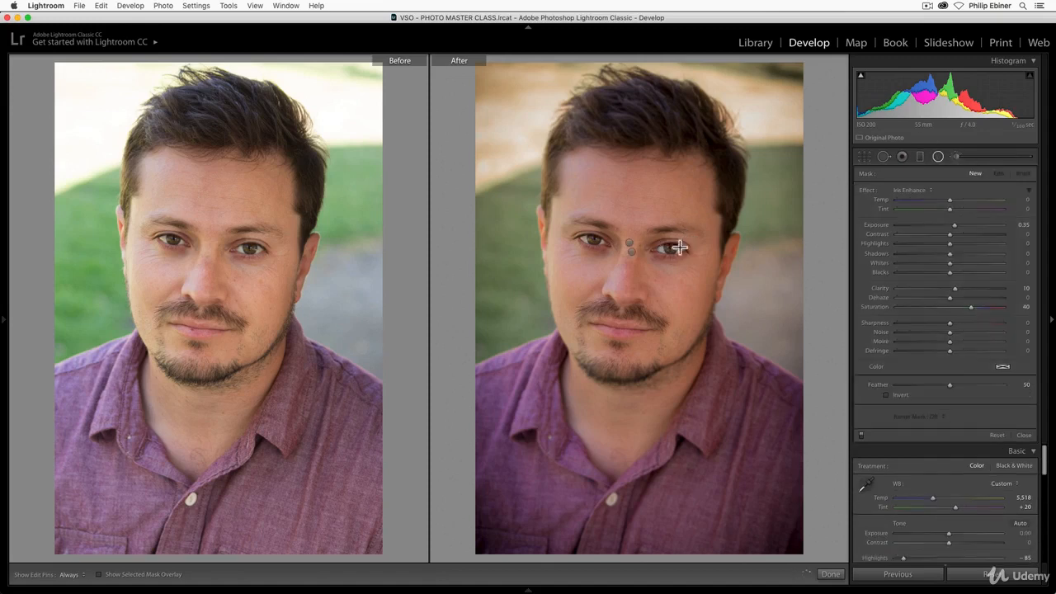
click(629, 244)
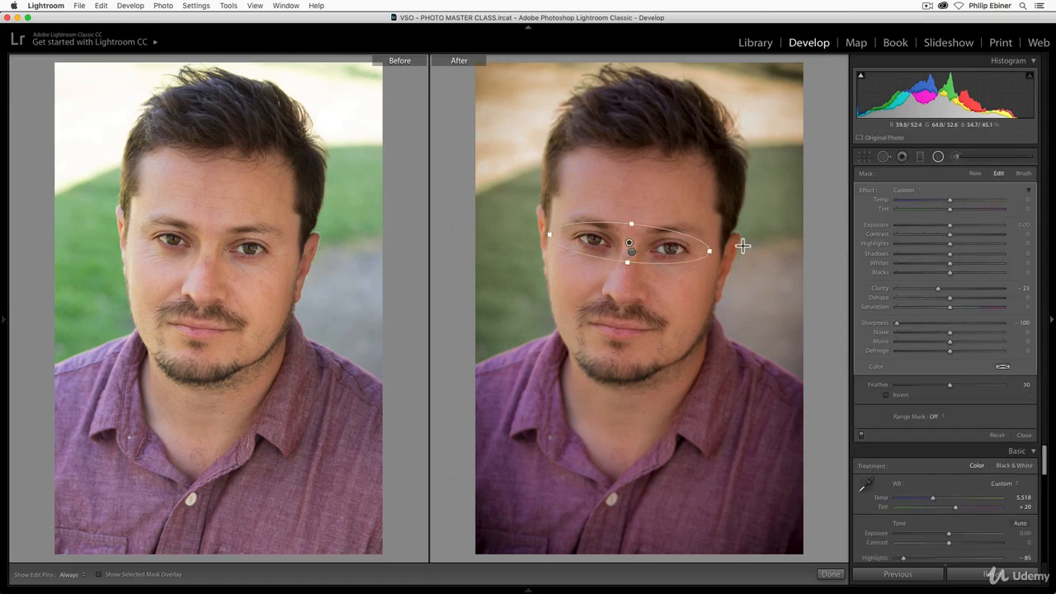
key(o)
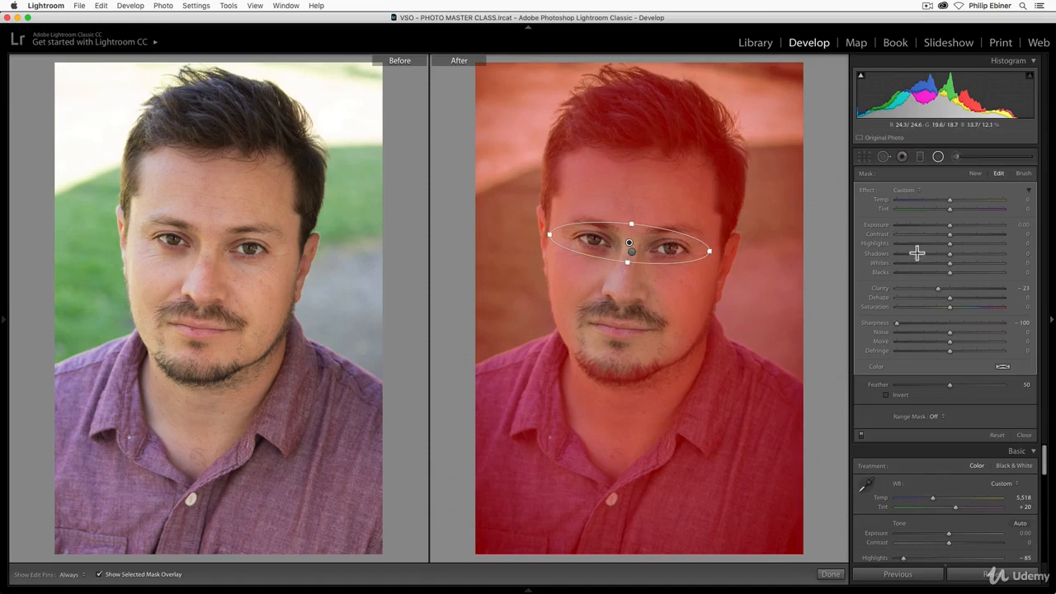
click(1025, 176)
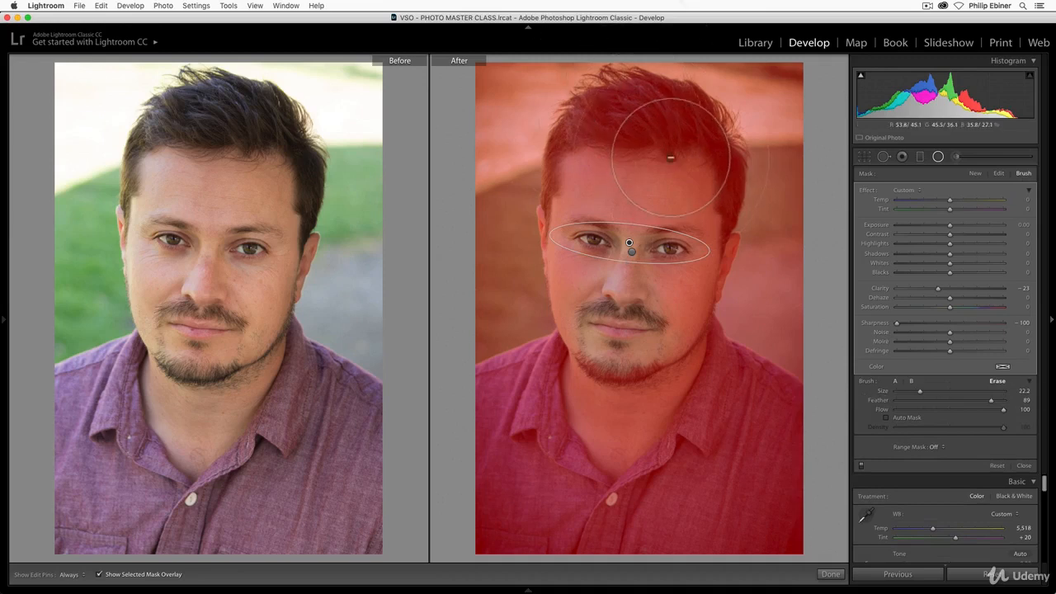
drag(921, 394, 912, 396)
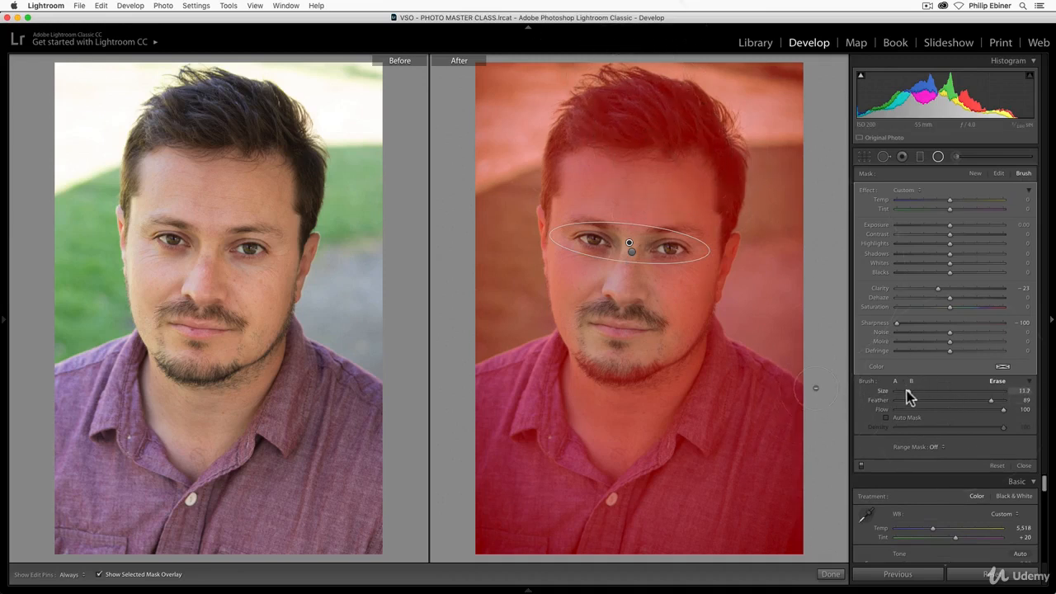
key(h)
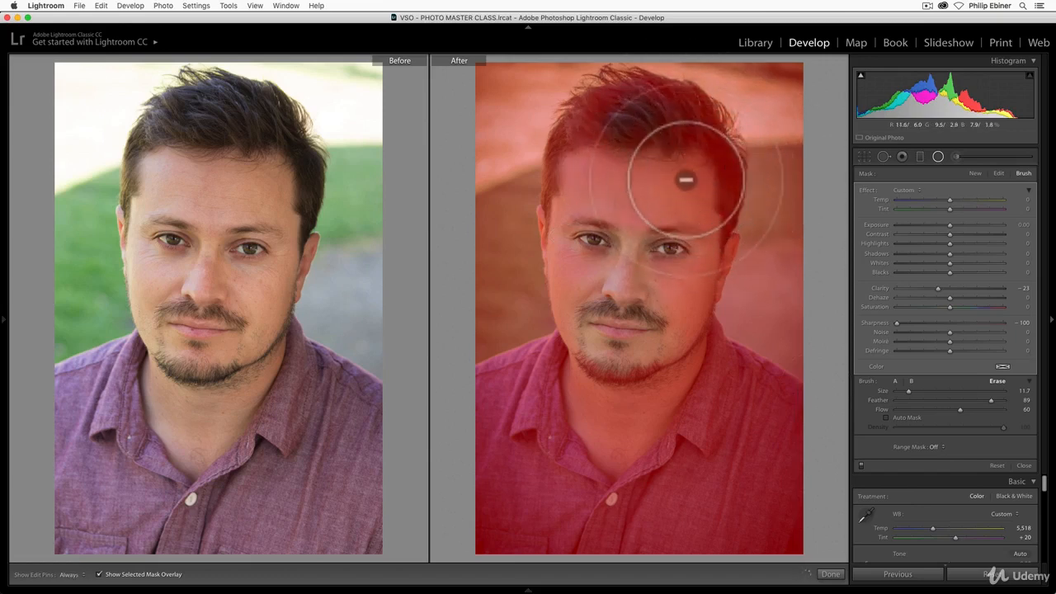
key(h)
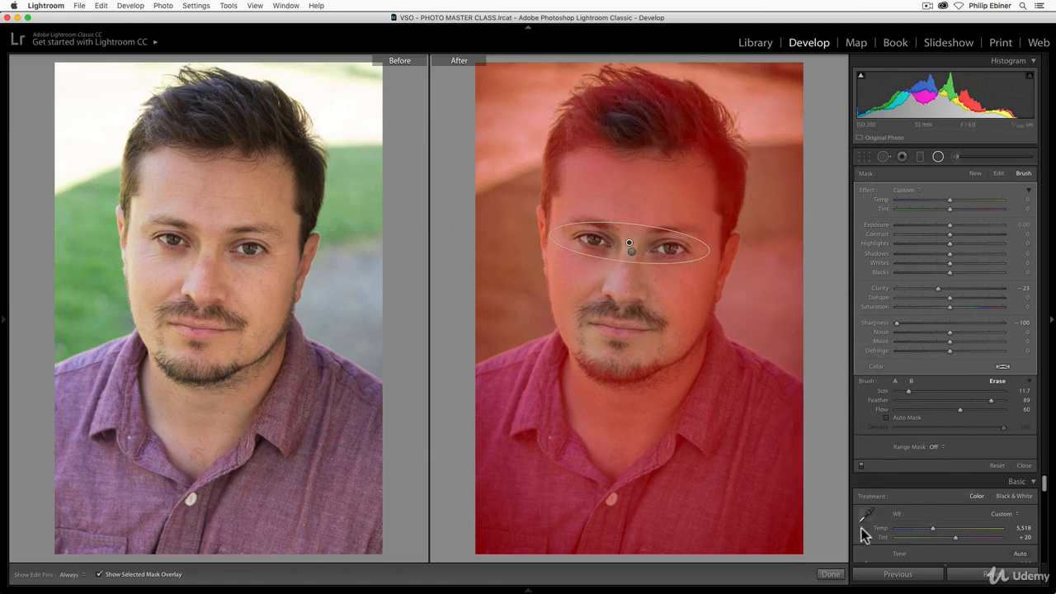
key(o)
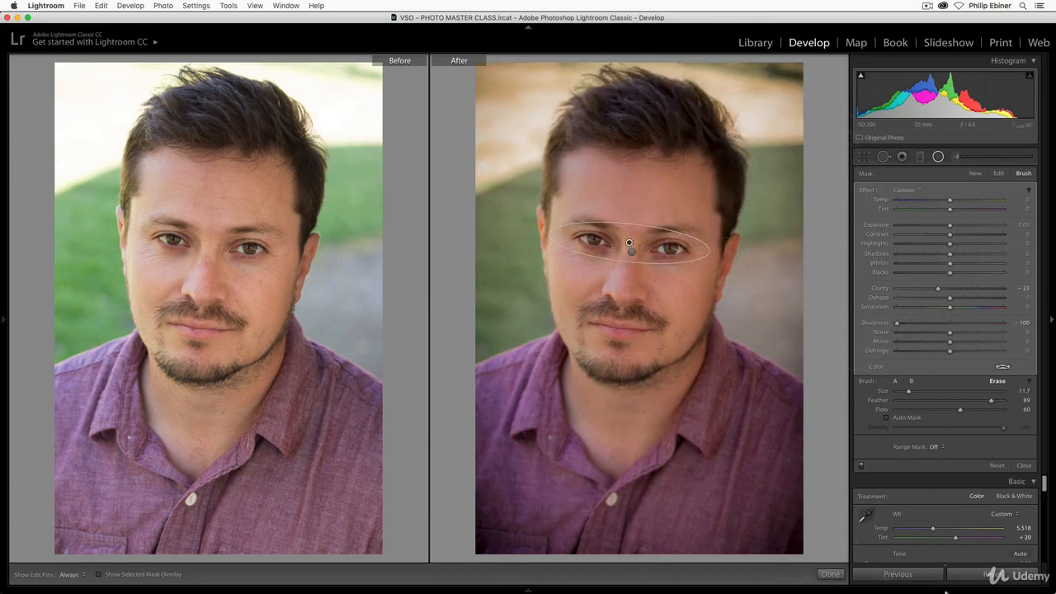
click(832, 573)
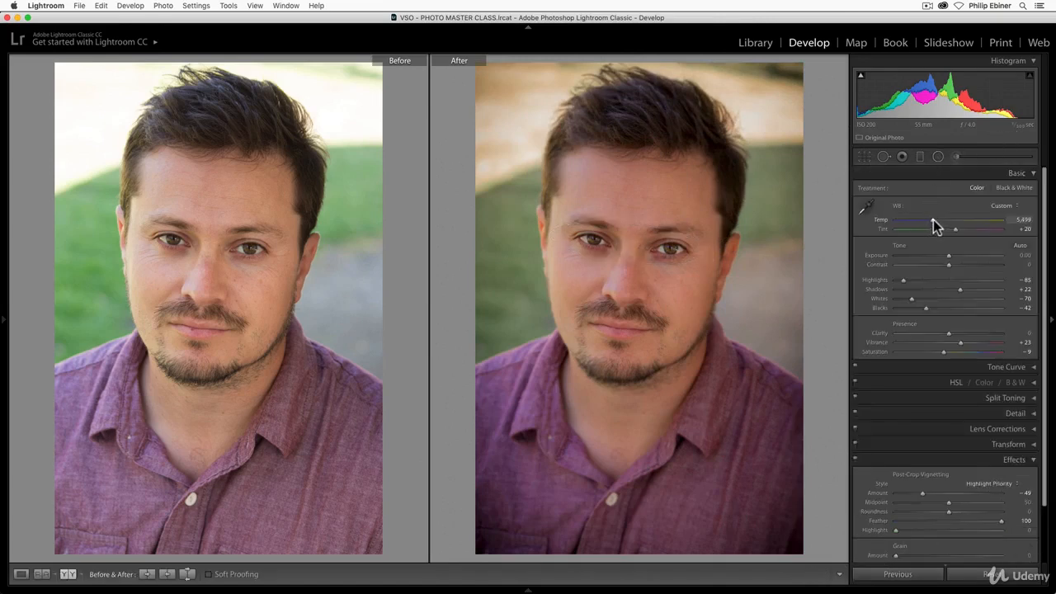
- Cool the photo's overall white balance by setting Temp to 4,952
drag(930, 220, 928, 221)
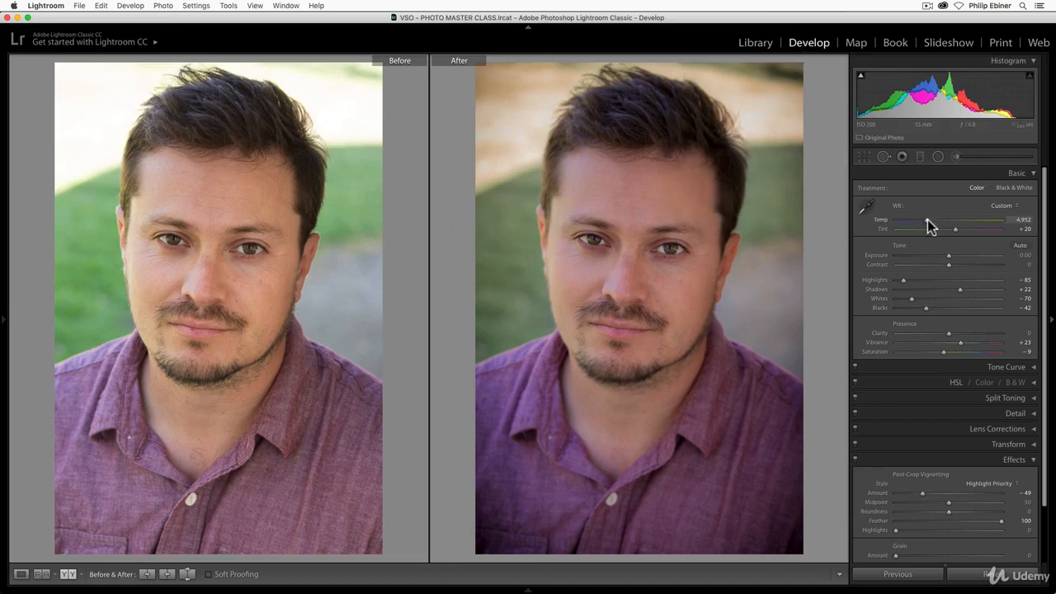
click(1037, 175)
click(1032, 283)
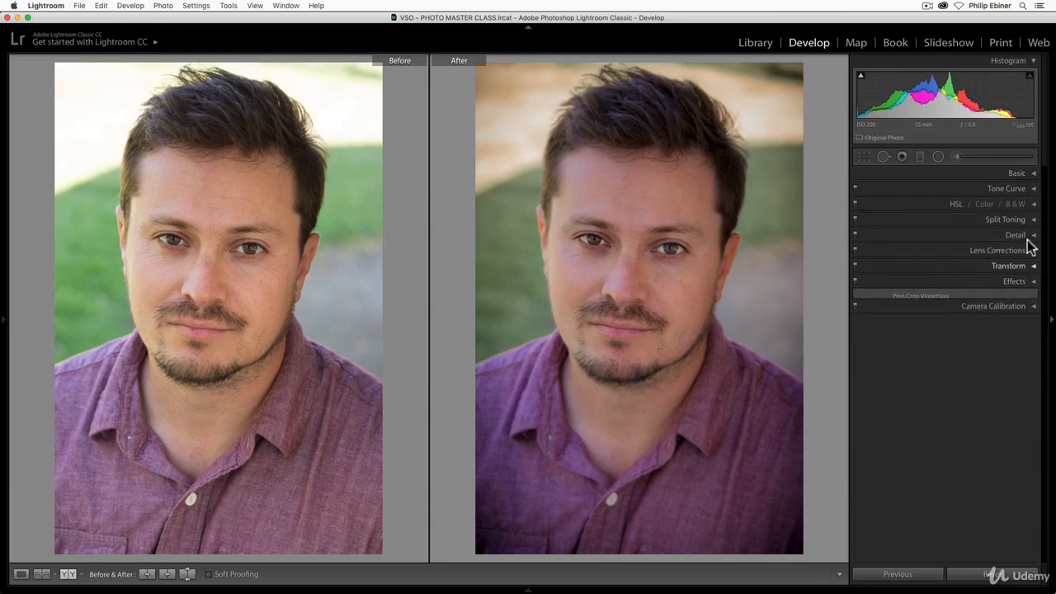
- Shape the RGB point curve into a gentle S, lowering the shadows slightly and raising the highlights for more contrast
click(1032, 189)
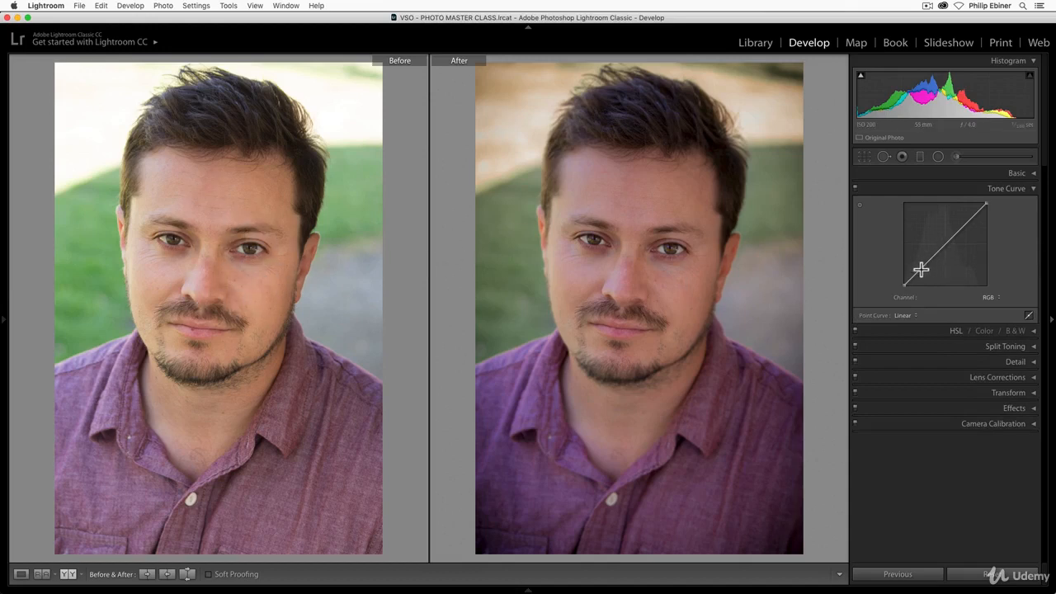
drag(921, 270, 925, 278)
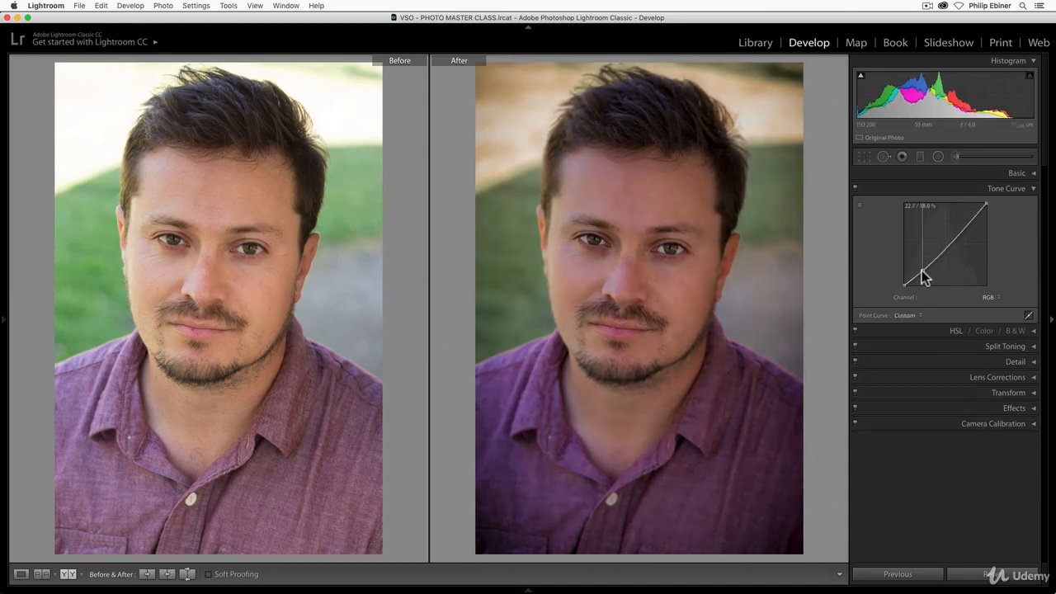
drag(958, 242, 955, 227)
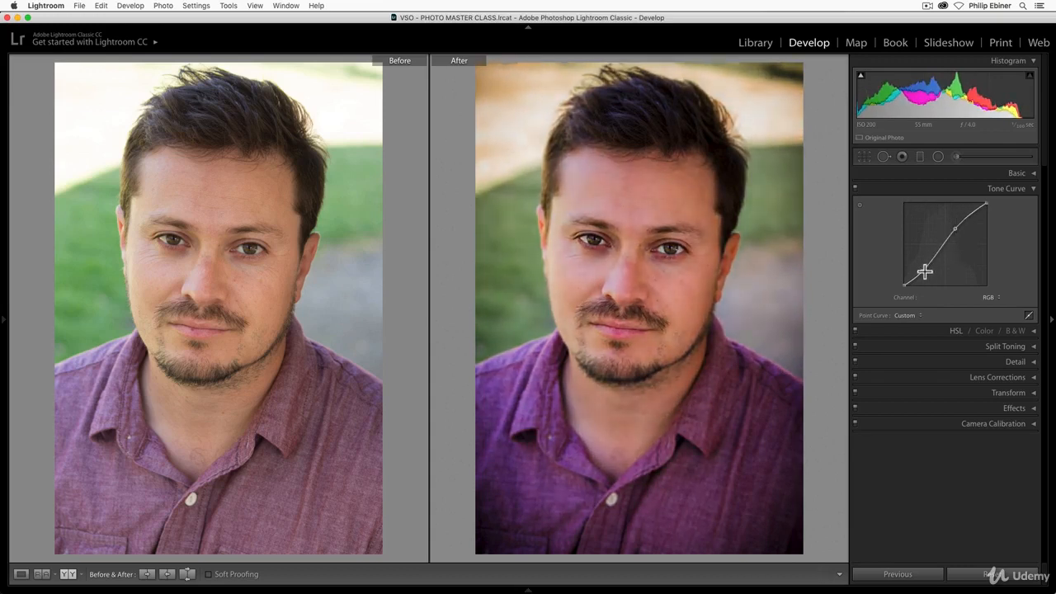
drag(924, 271, 925, 273)
key(super+z)
drag(922, 269, 923, 270)
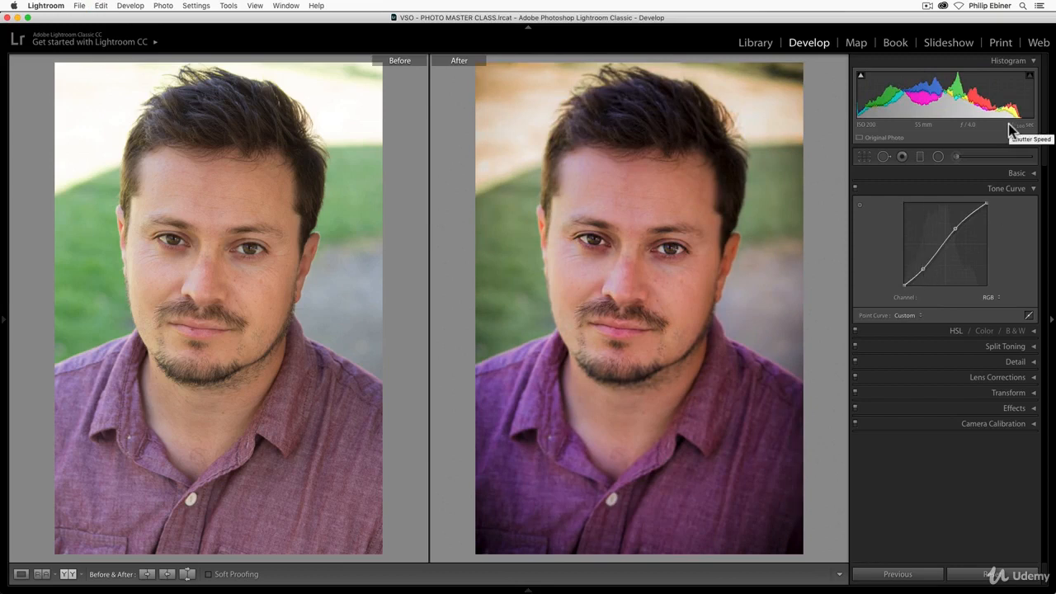
- Inspect the eyes, nose, ear and blurred background close up in the before and after comparison, returning to the full view
click(620, 238)
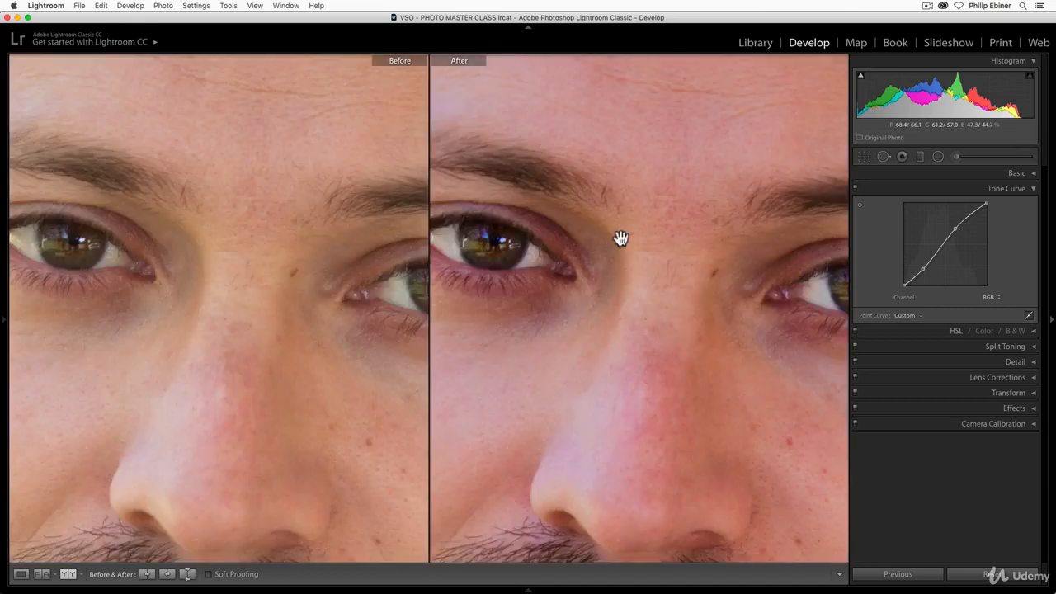
click(750, 390)
click(788, 280)
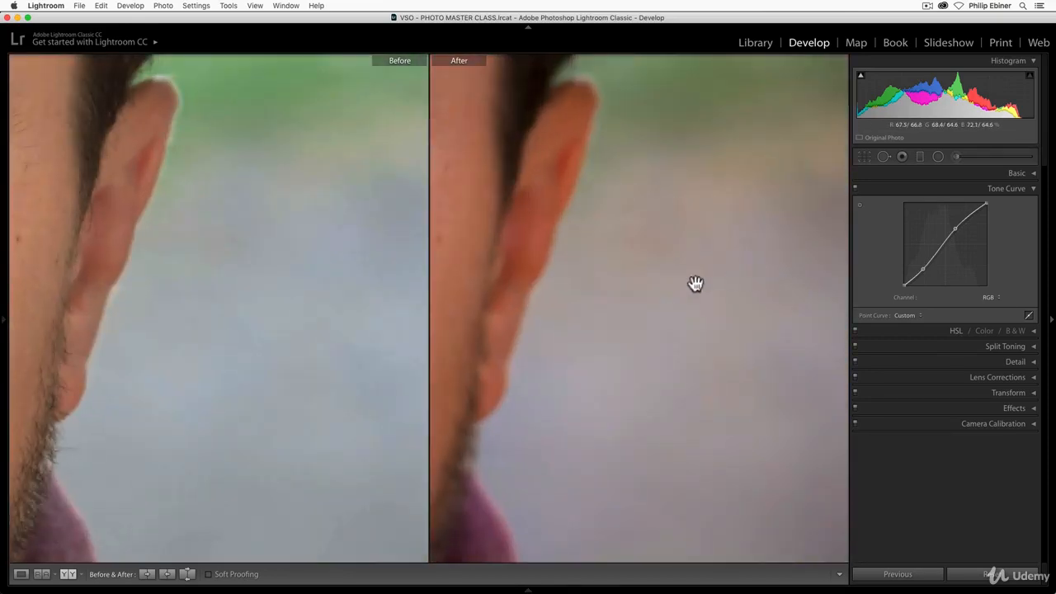
click(575, 310)
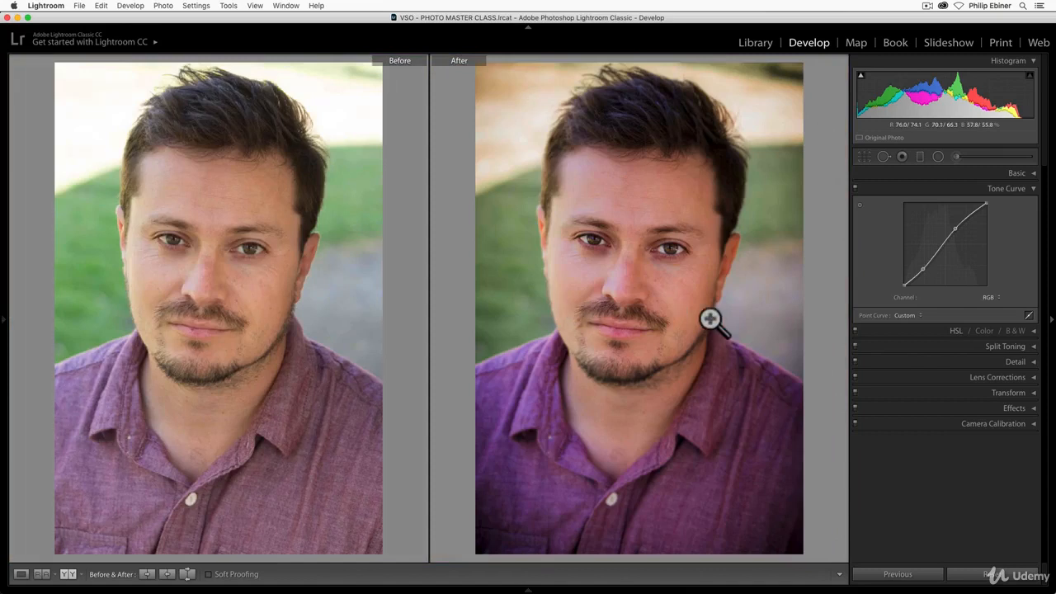
- Mute the portrait's overall colour by setting Saturation to -18, and reopen the tone curve
click(1034, 189)
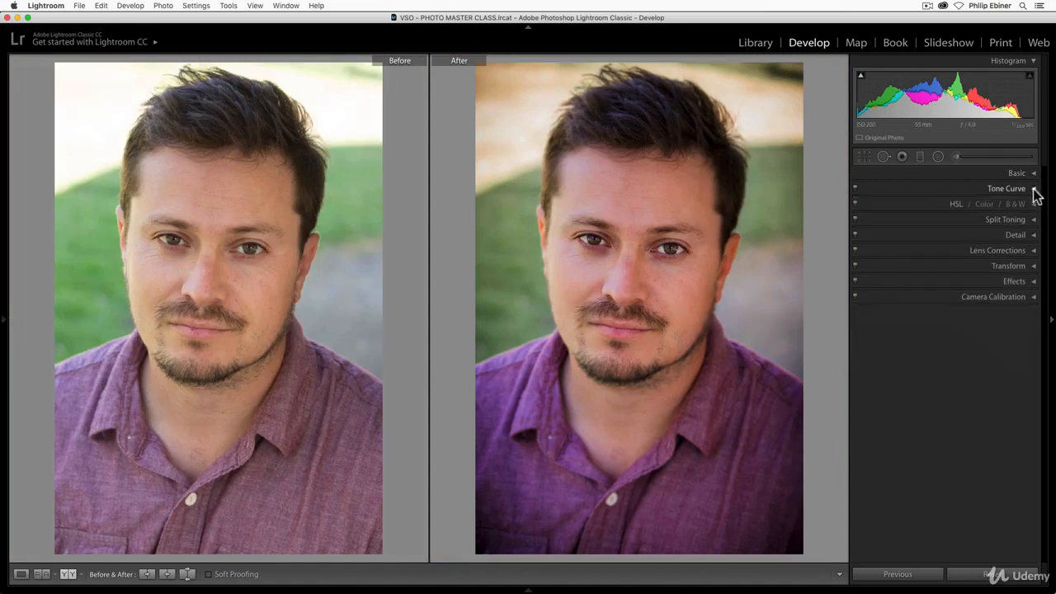
click(1033, 174)
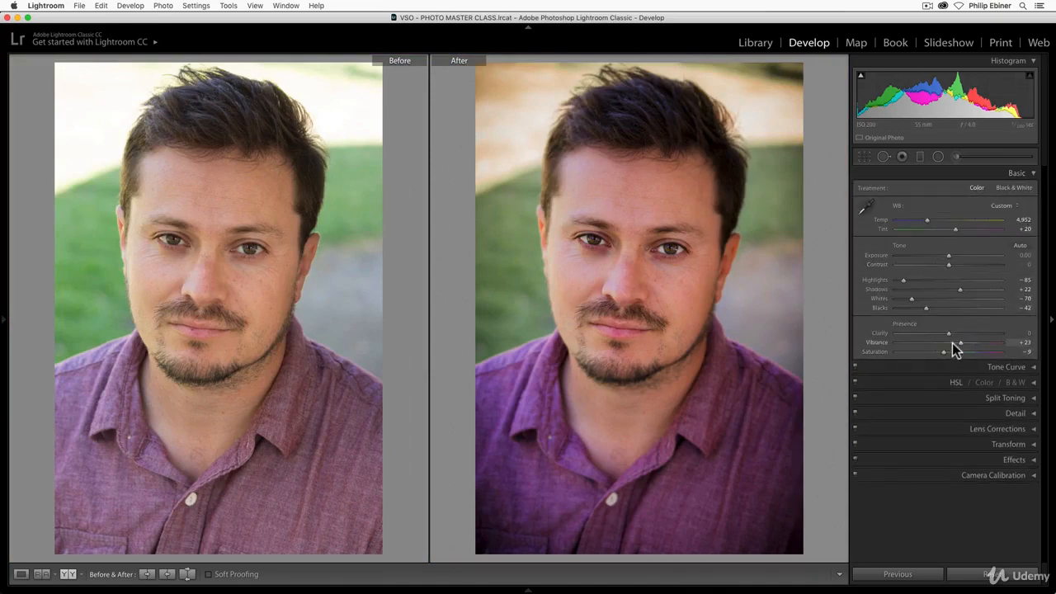
drag(944, 349, 940, 350)
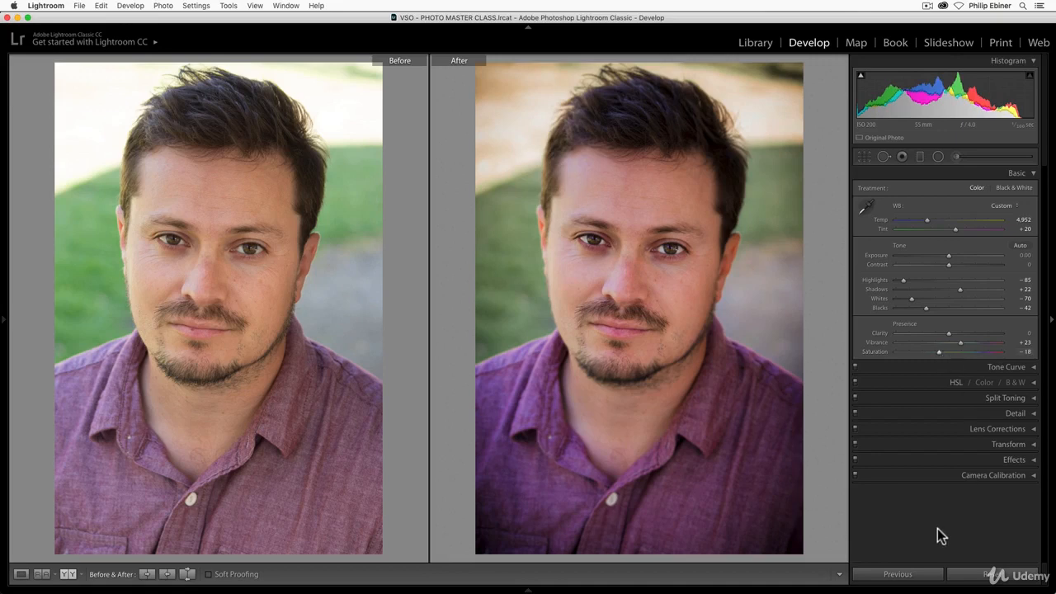
click(1033, 366)
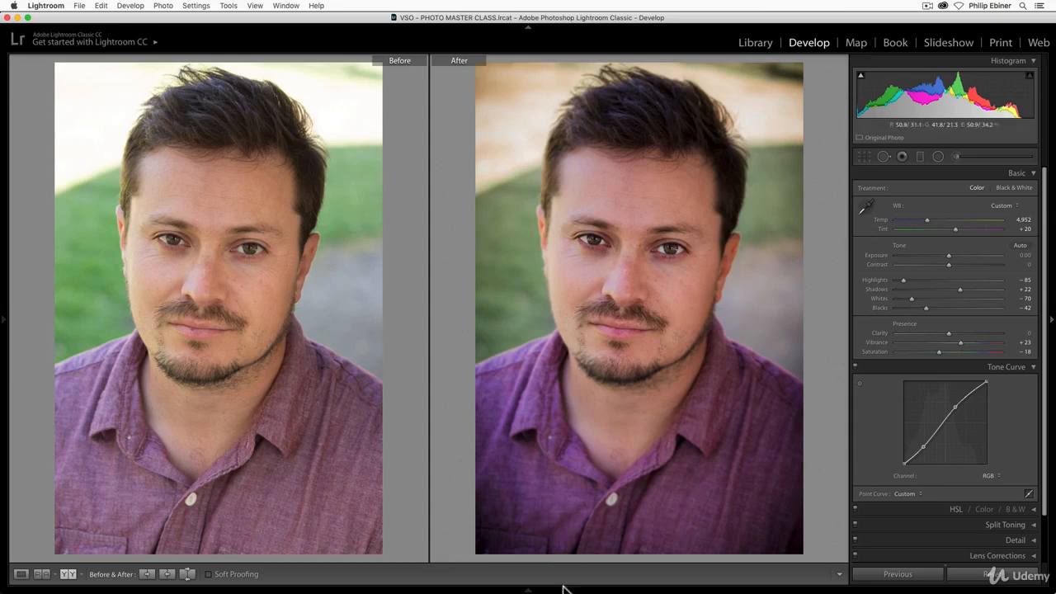
- Show the filmstrip and compare the grey-background studio portrait with the edited outdoor portrait, viewing a single image instead of before and after
click(528, 587)
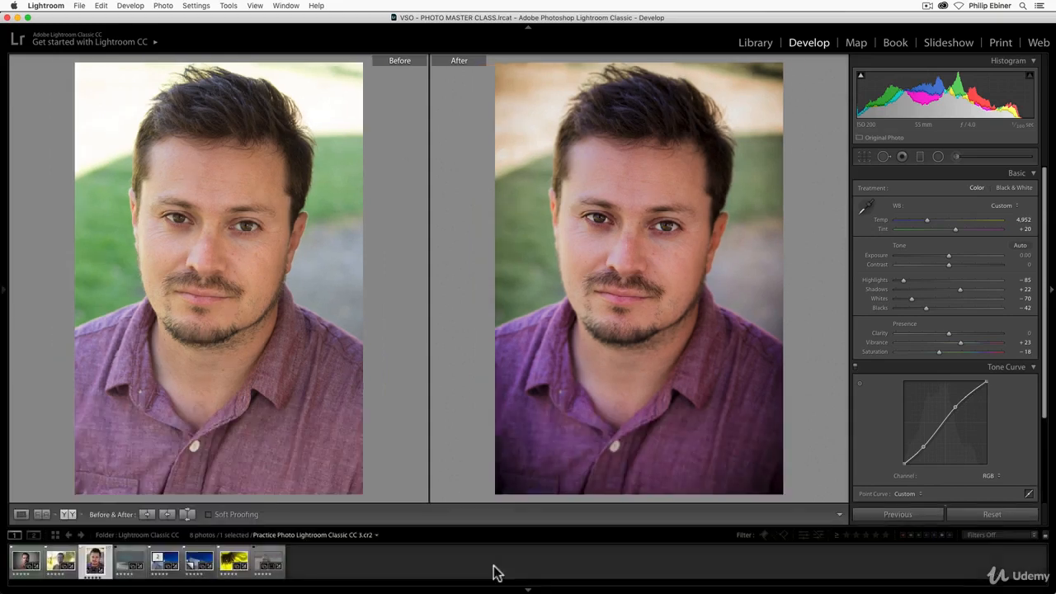
click(33, 560)
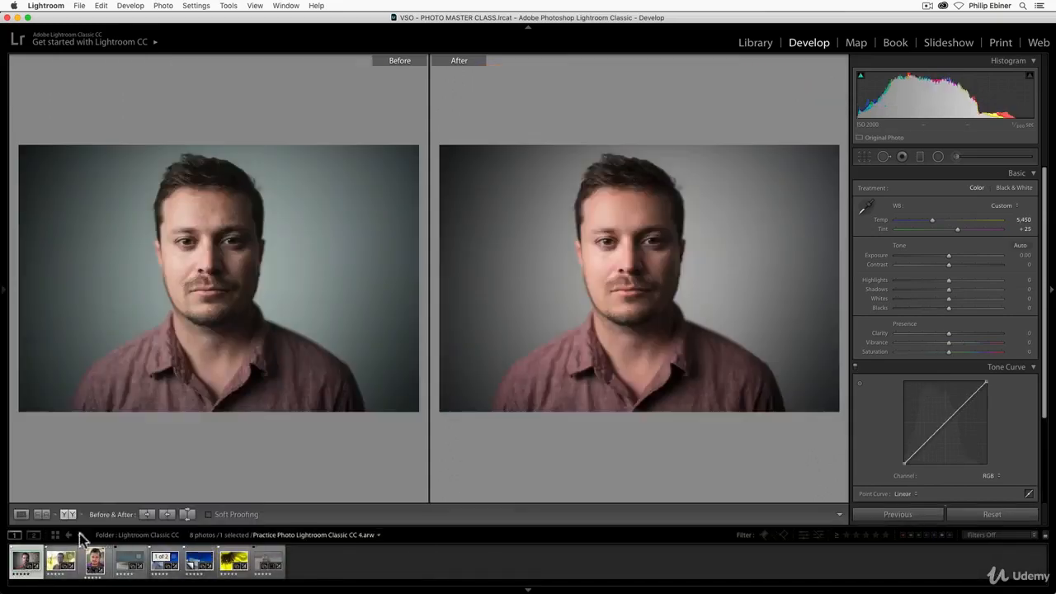
click(20, 514)
click(95, 563)
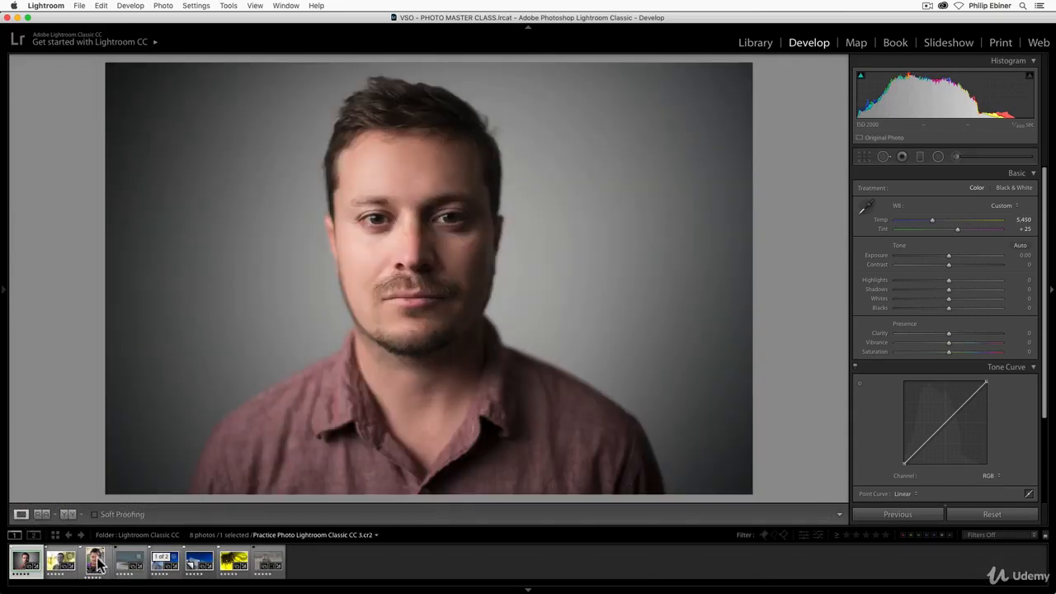
click(95, 563)
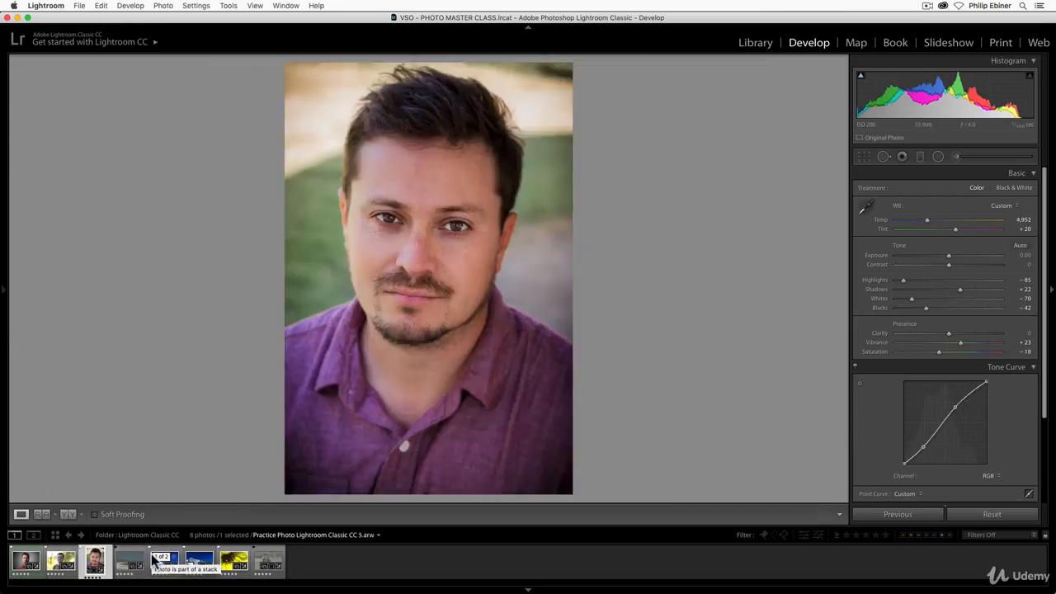
- Review the studio portrait, the edited outdoor portrait and Practice Photo Lightroom Classic CC 2.raf in turn, ending on the edited outdoor portrait
click(24, 565)
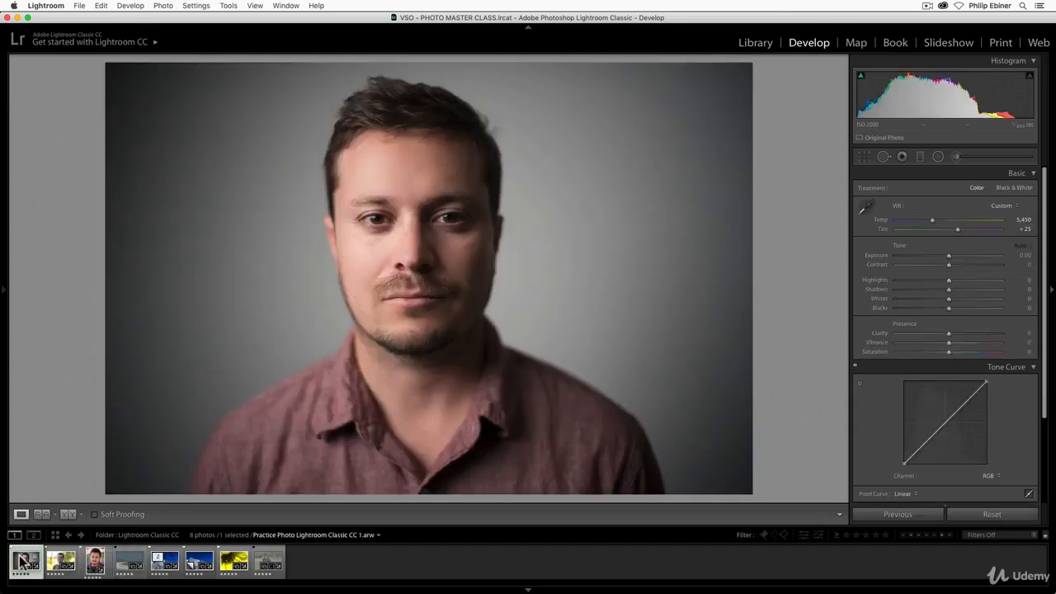
click(95, 563)
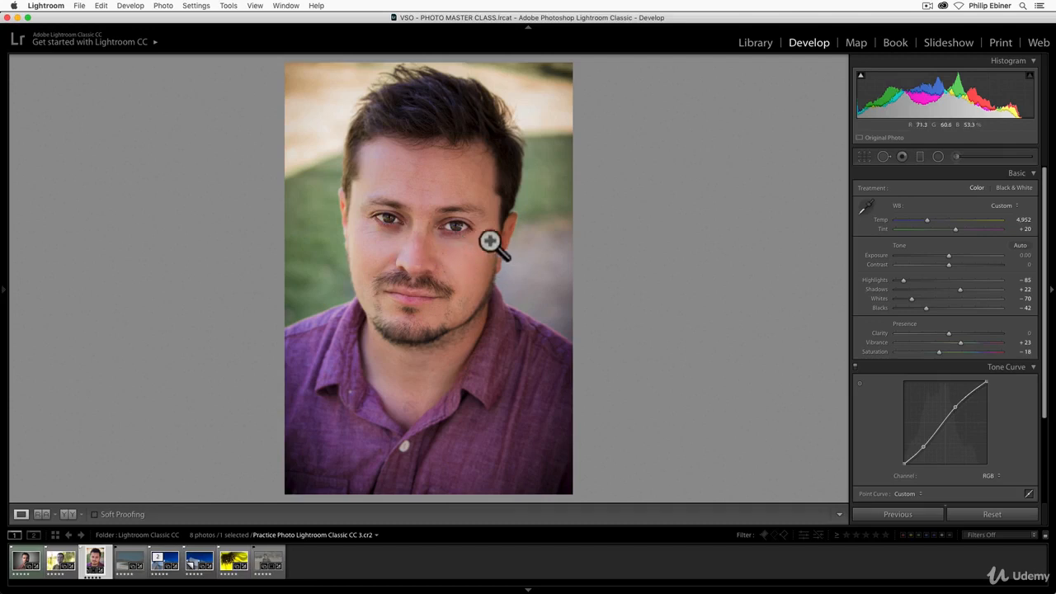
click(66, 565)
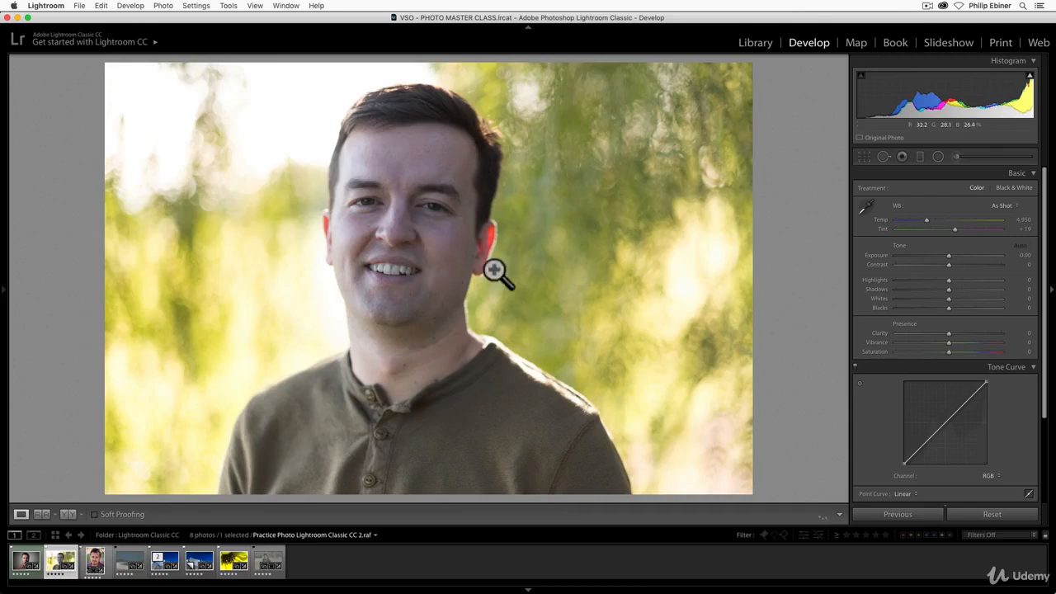
key(Right)
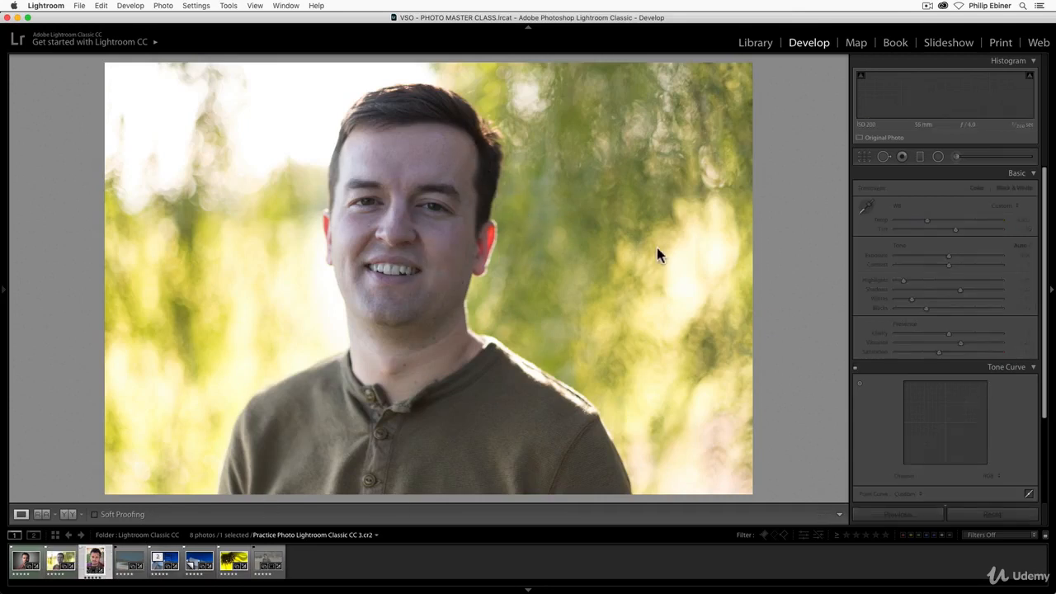